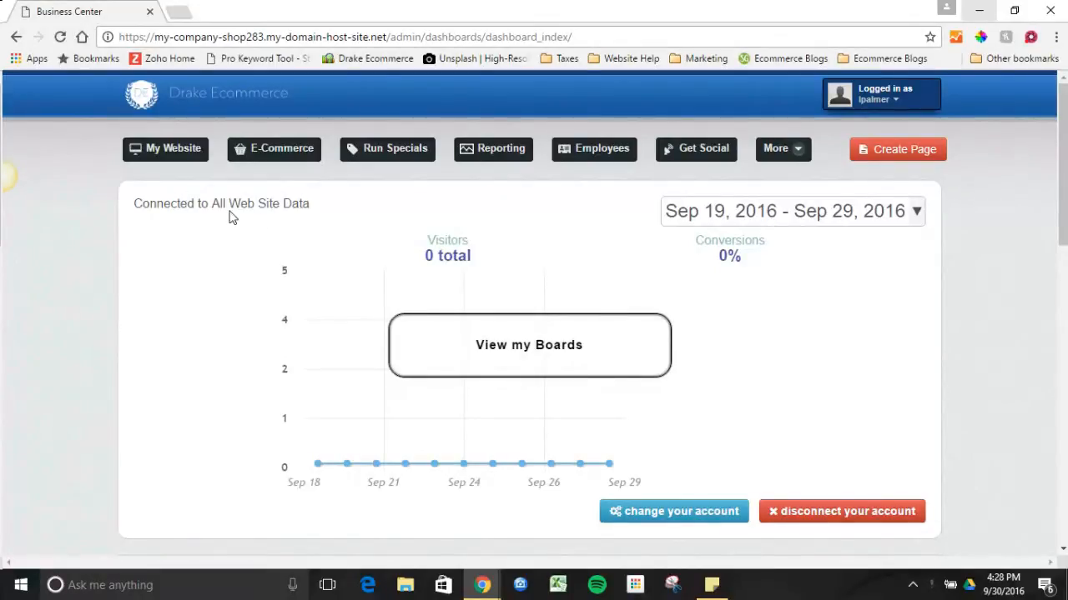
Step: Open the current Permancer theme in the theme editor from the website's theme customization page
left_click(167, 164)
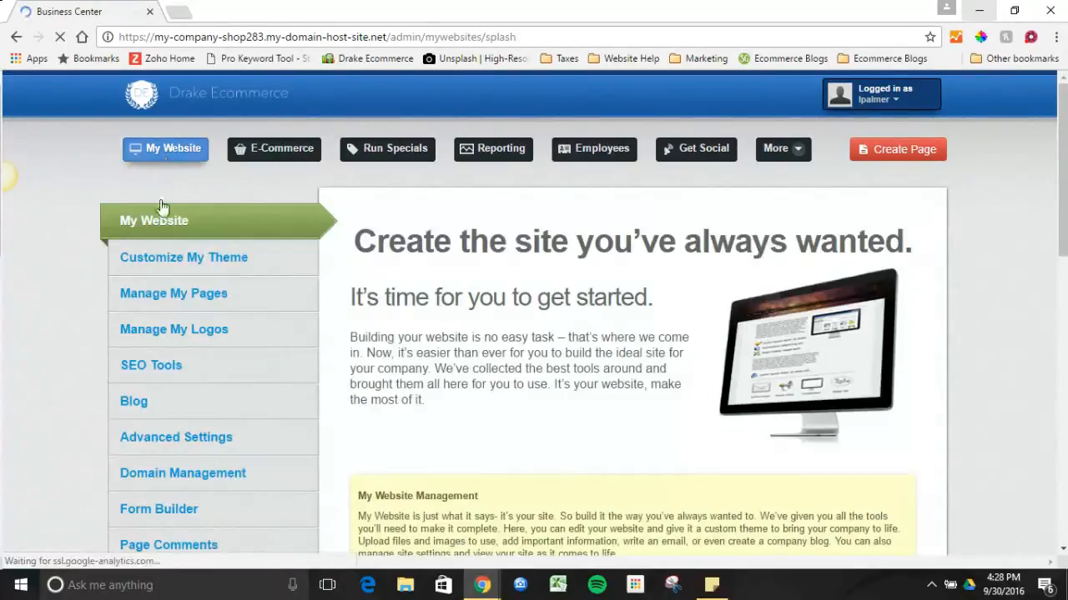
left_click(163, 264)
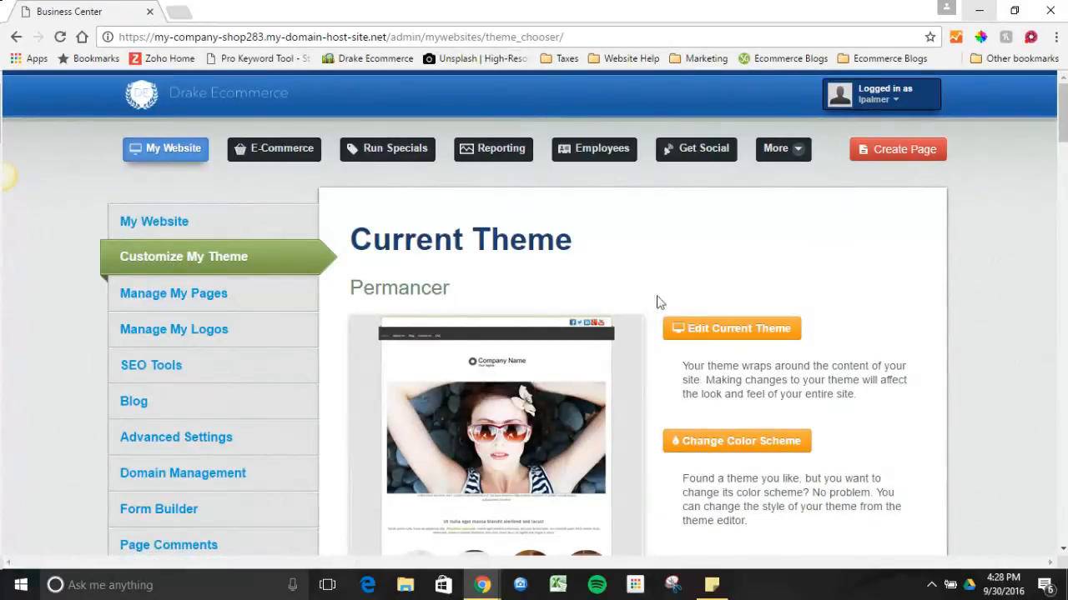
left_click(674, 330)
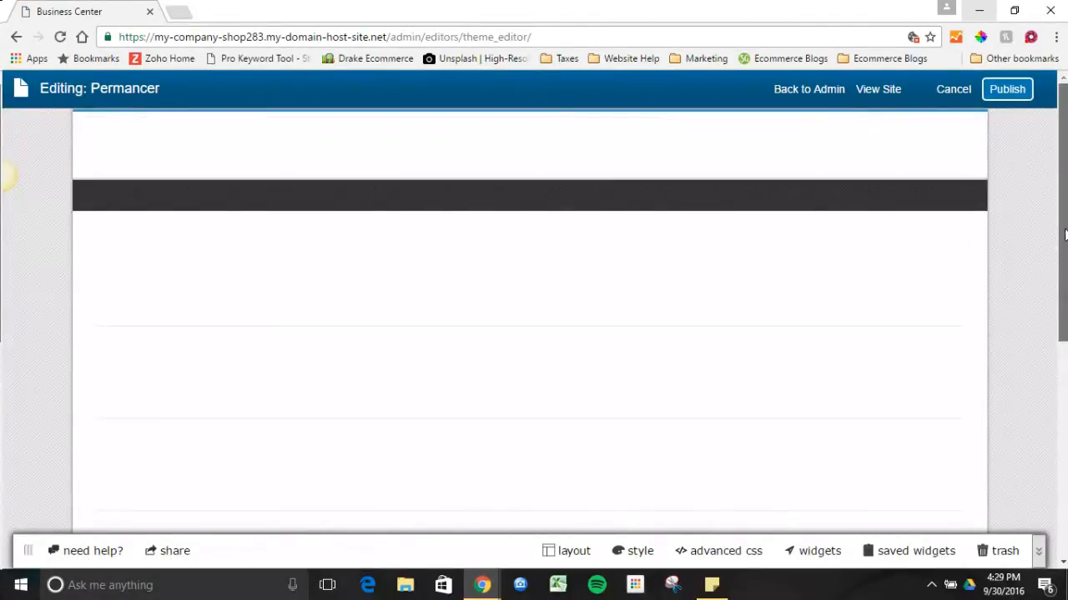
left_click_drag(1066, 263, 1064, 272)
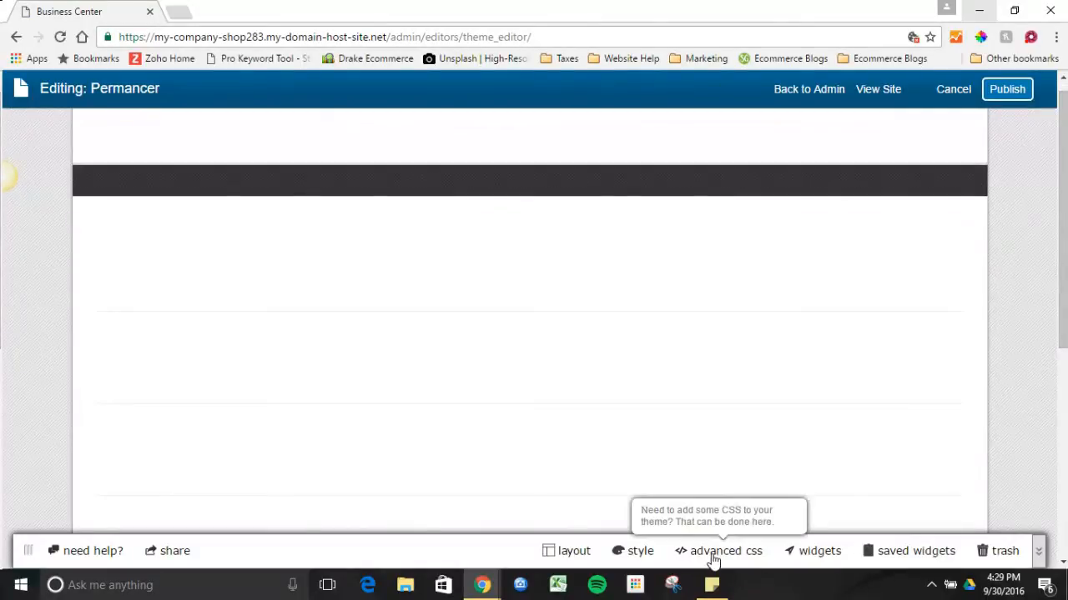
Step: Load the Landing layout for editing and accept leaving the page with unsaved changes
left_click(568, 554)
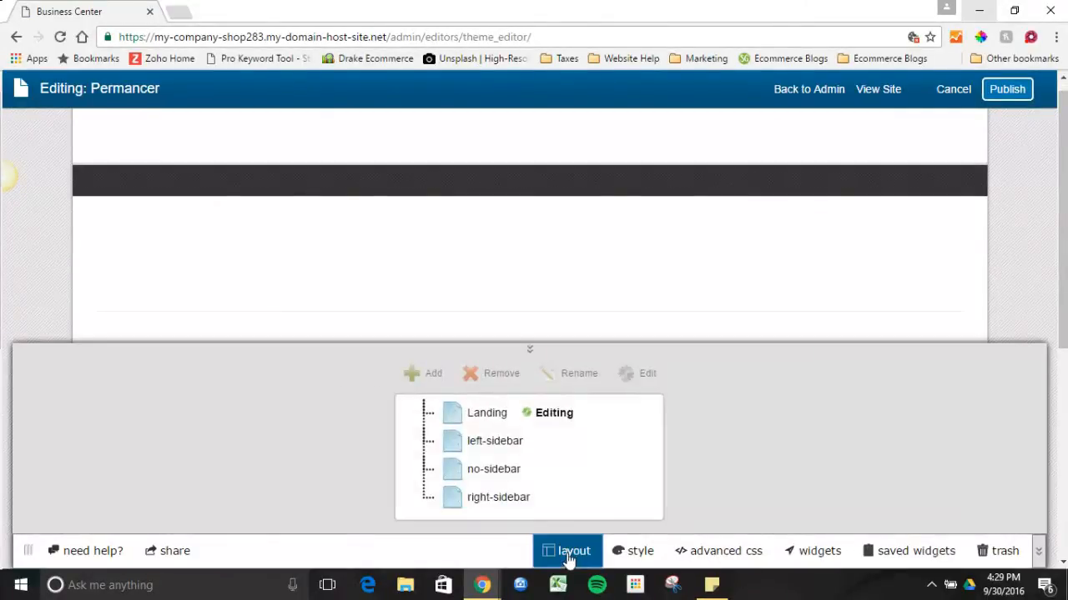
left_click(475, 412)
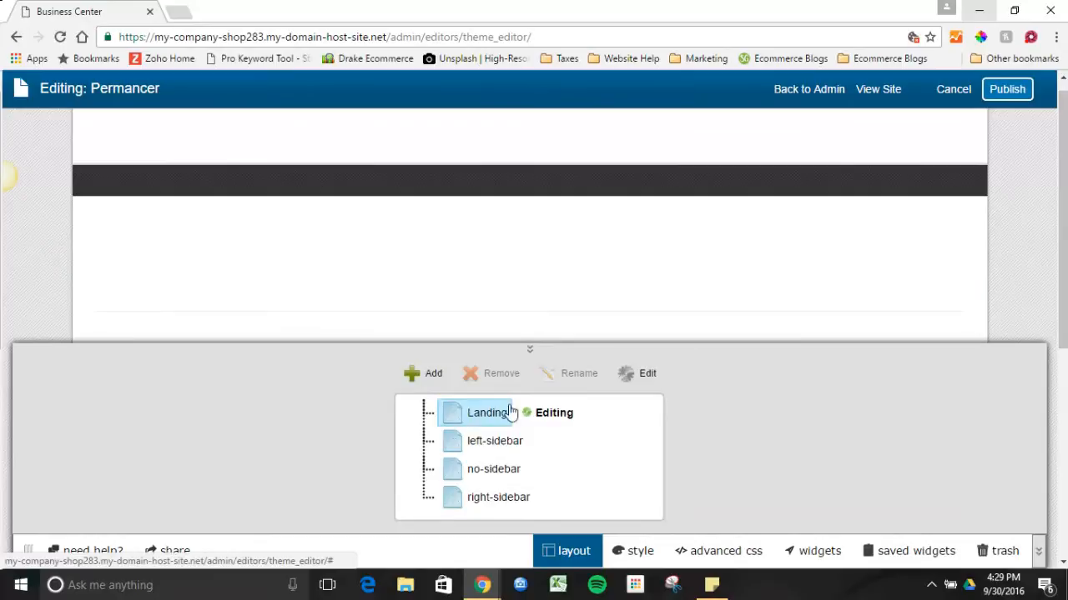
left_click(630, 377)
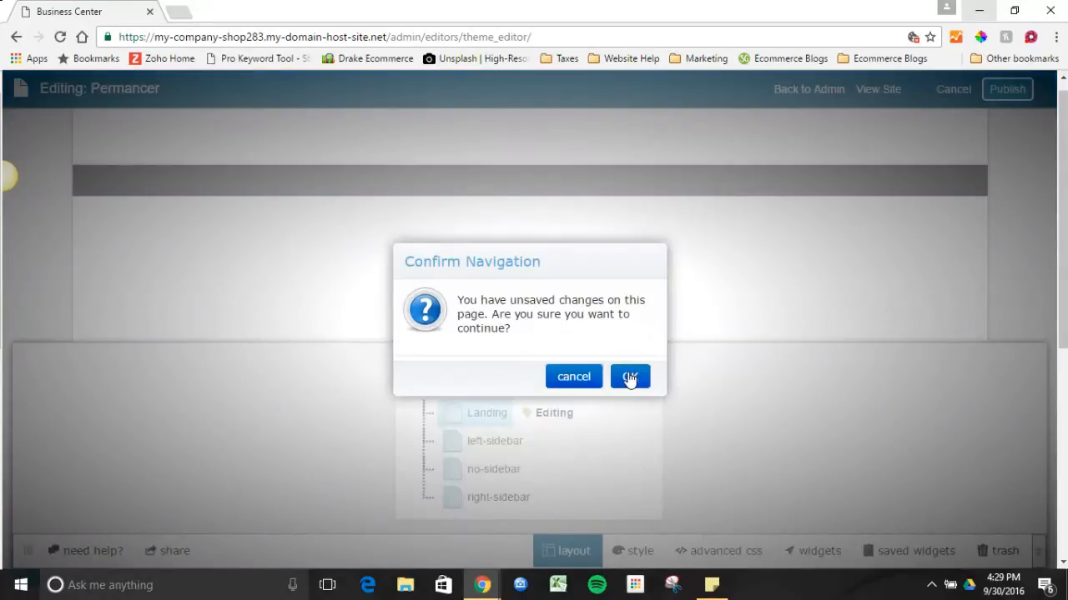
left_click(630, 376)
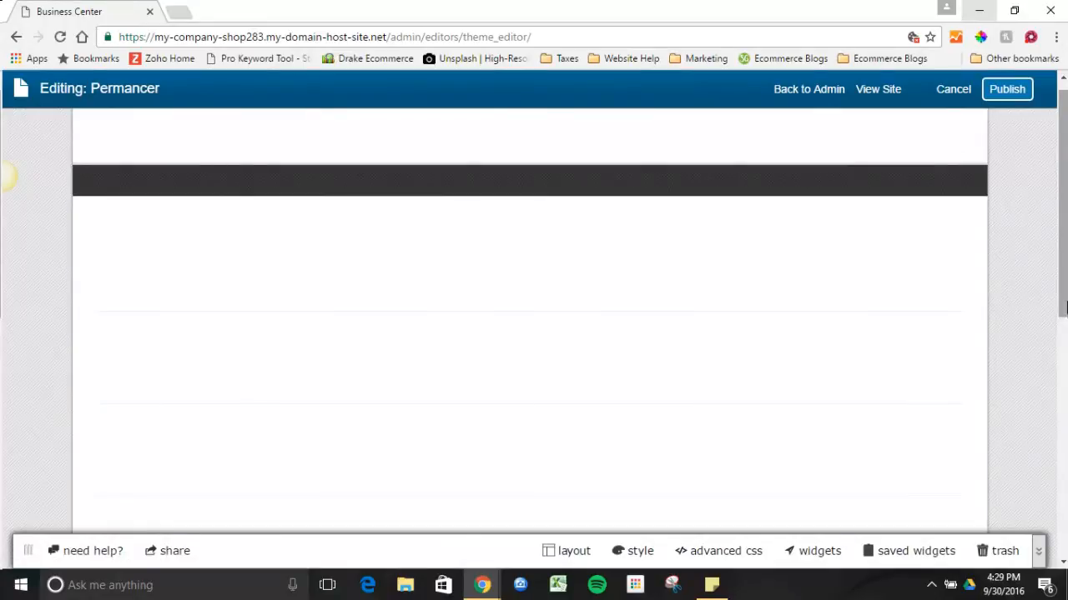
Step: Filter the widgets to Basic and place a Logo widget in the white header area above the dark bar
scroll(626, 354, "down", 3)
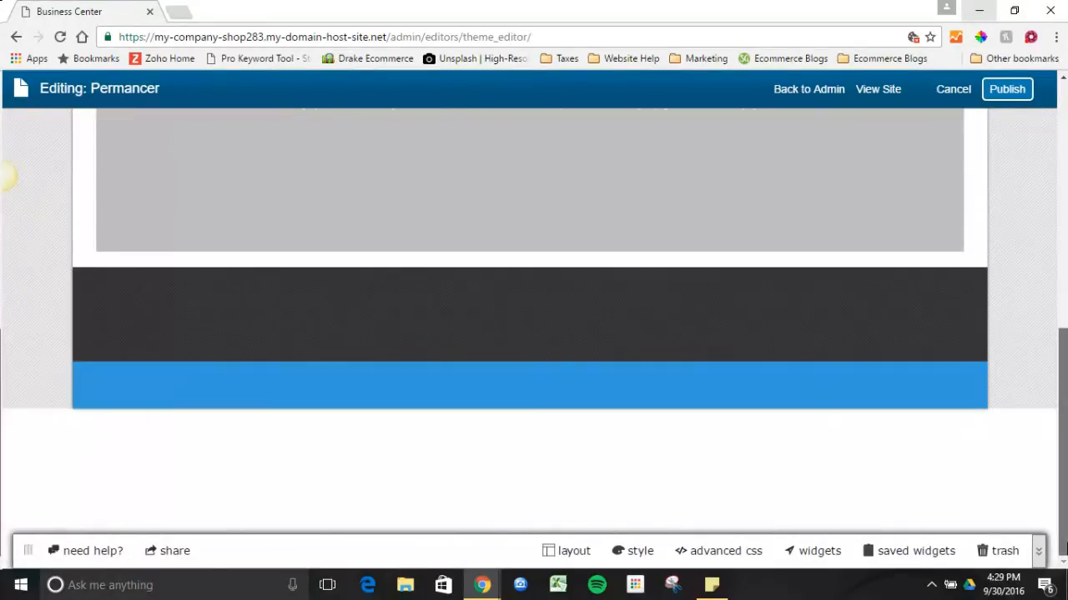
scroll(1059, 474, "up", 2)
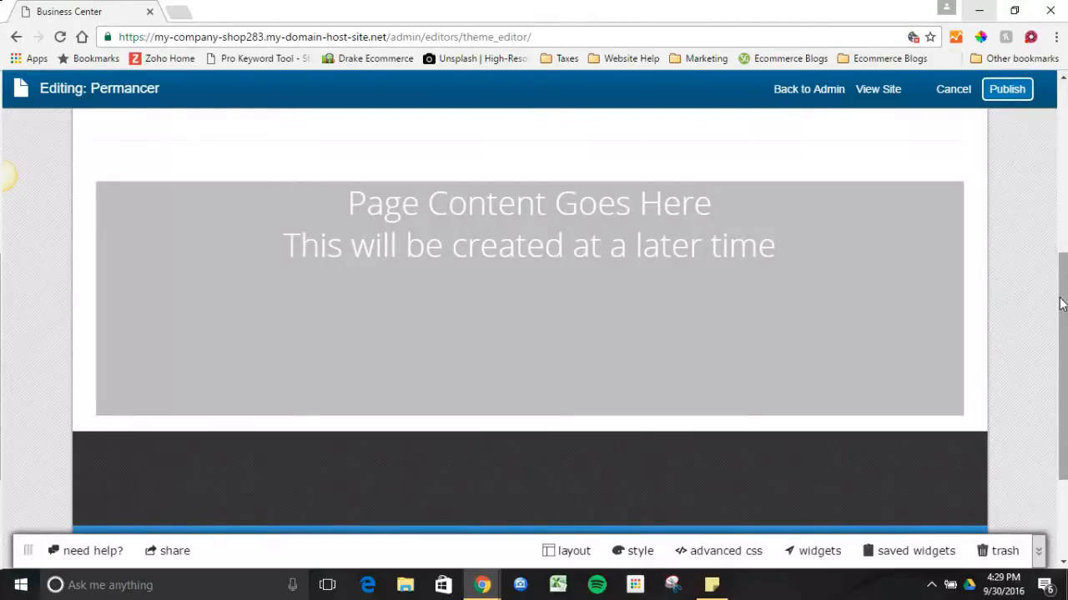
left_click_drag(1061, 305, 1065, 134)
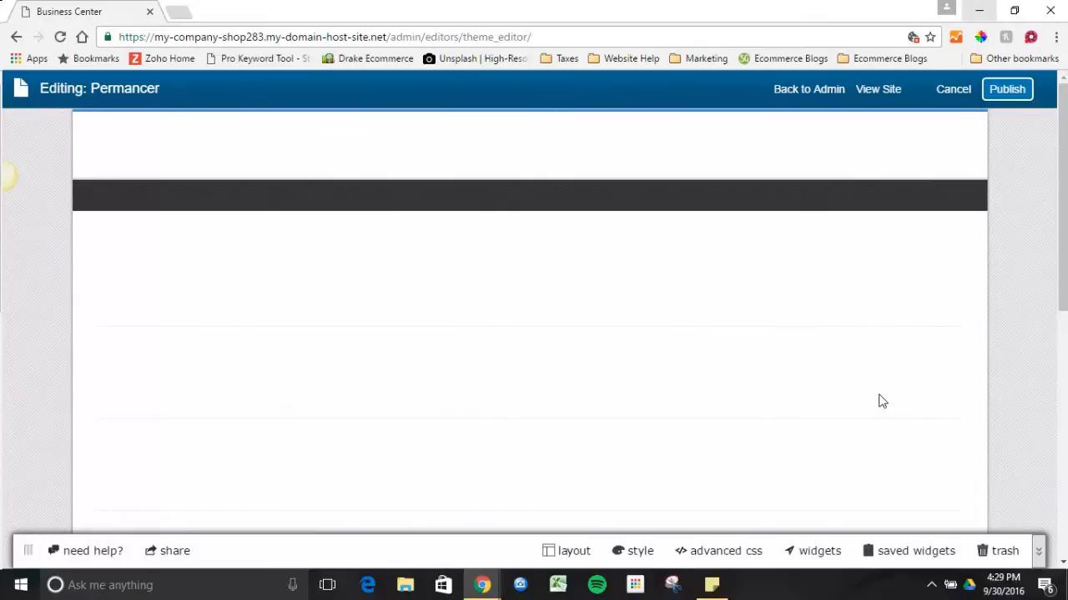
left_click(790, 553)
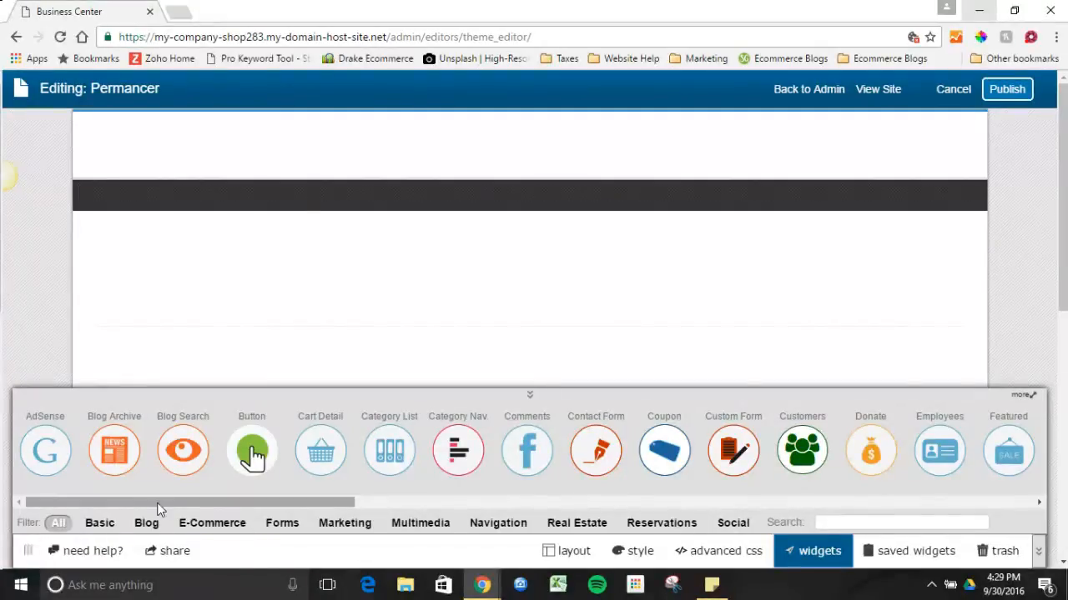
left_click(104, 527)
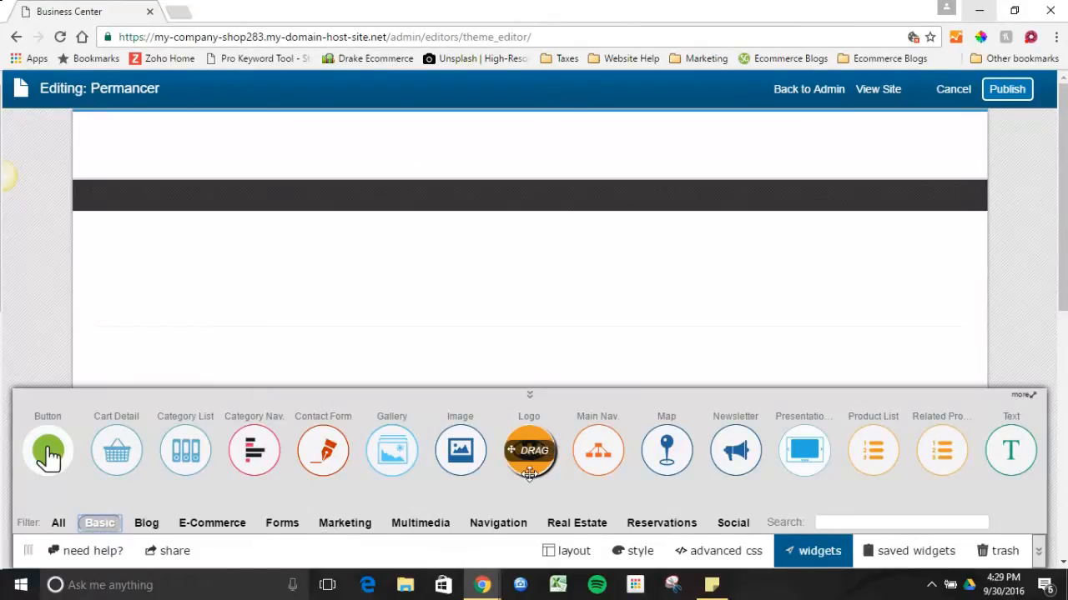
left_click_drag(417, 298, 455, 158)
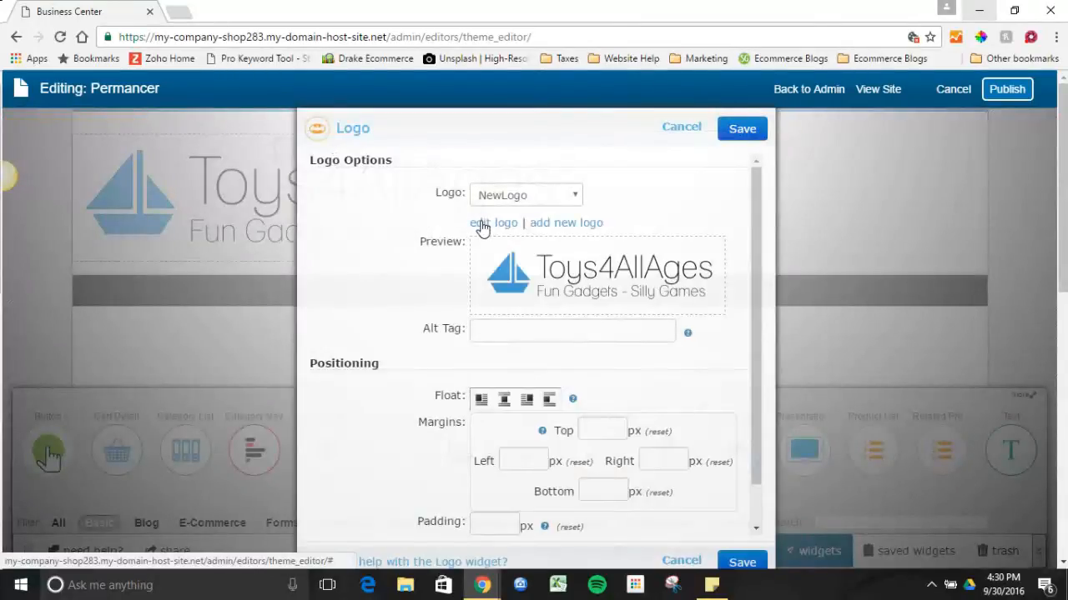
Step: Edit the widget's logo, keeping layout #1, and set its main text to Mega Mall
left_click(481, 223)
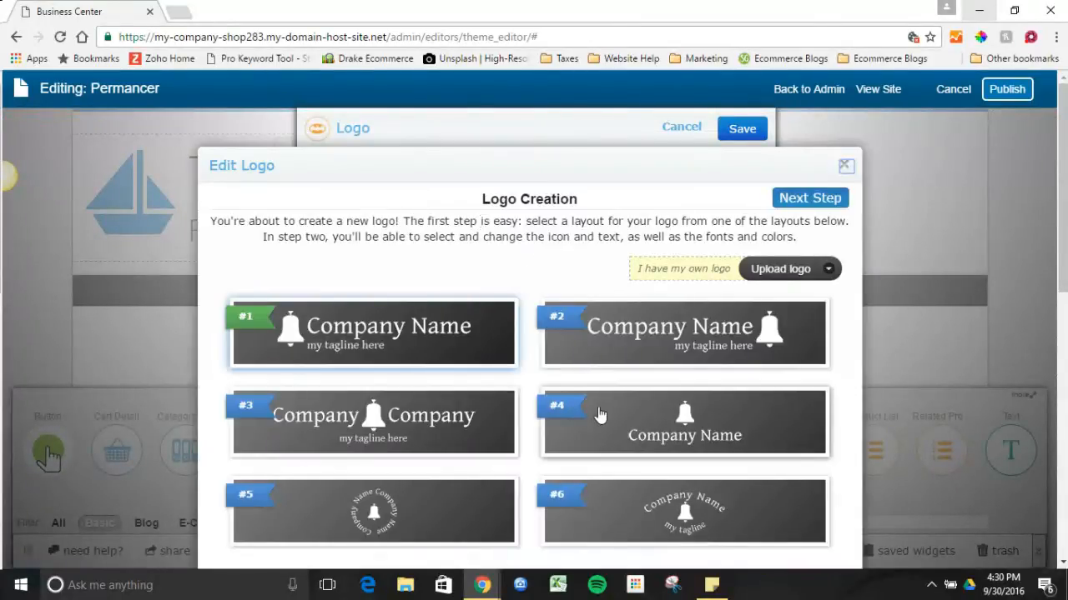
left_click(788, 209)
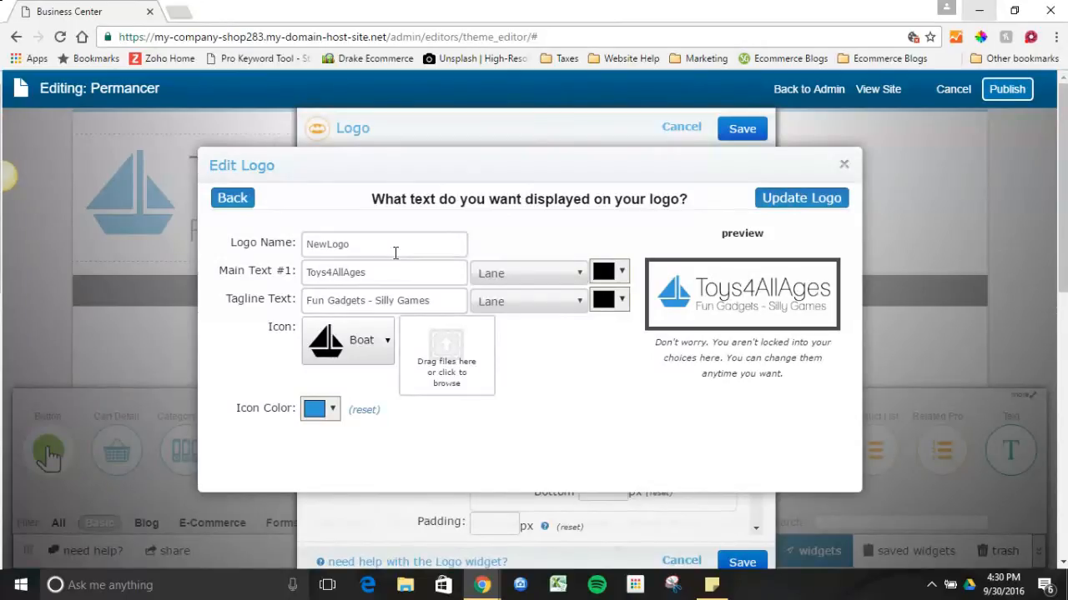
double_click(389, 277)
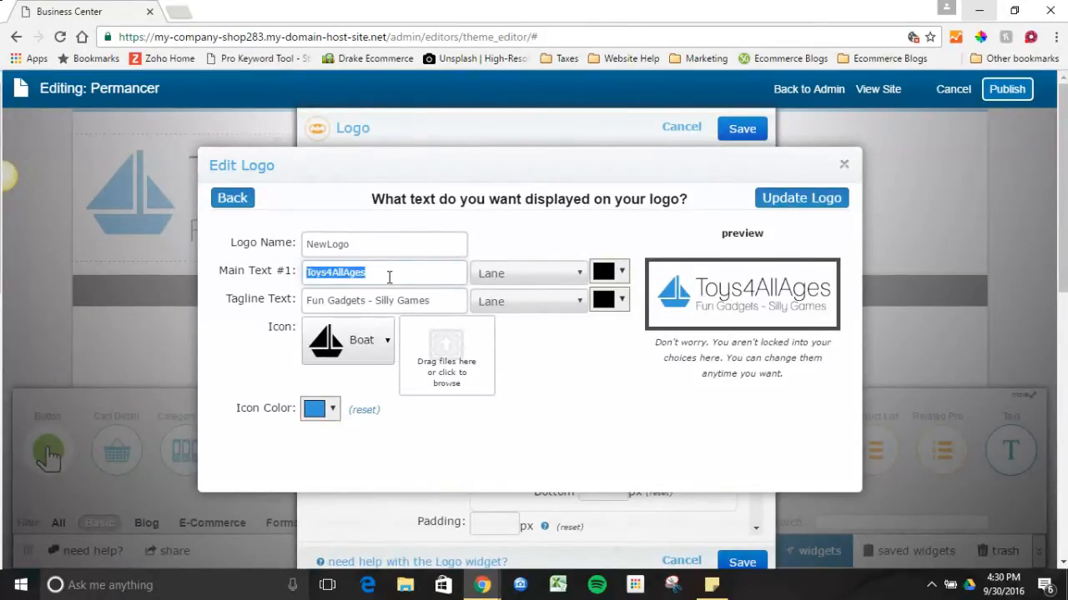
type("mega")
key("Down")
key("Return")
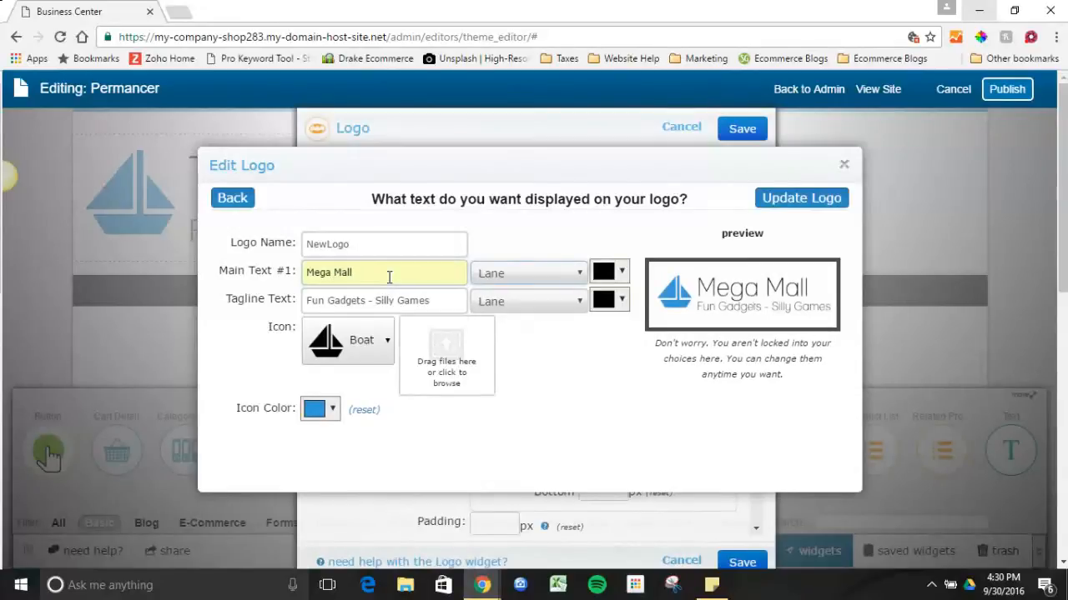
Step: Set the logo's tagline text to Online Store
triple_click(388, 304)
type("on")
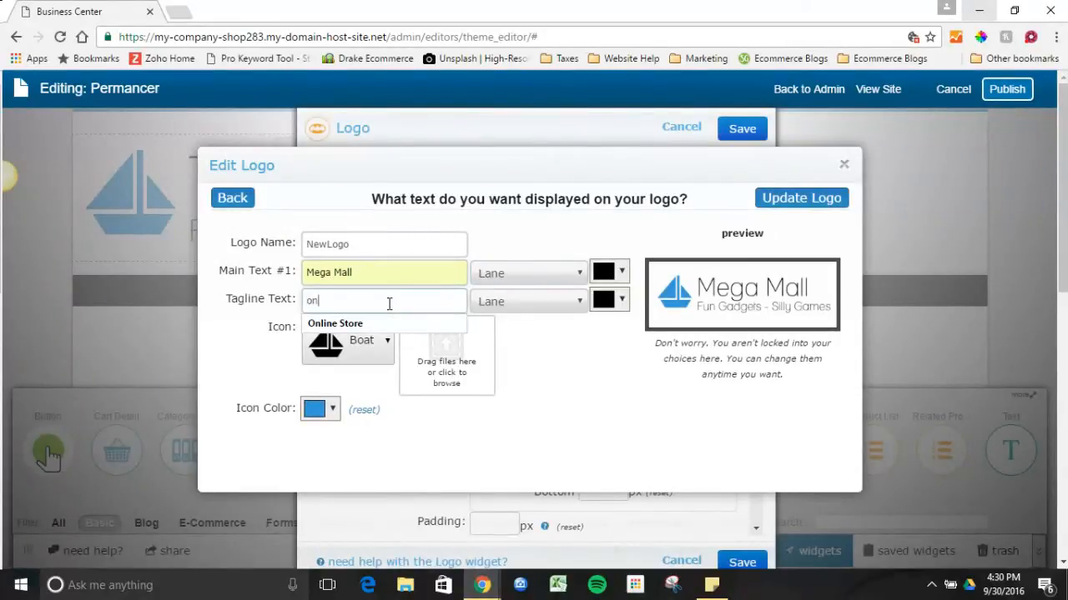
type("line")
key("Down")
key("Return")
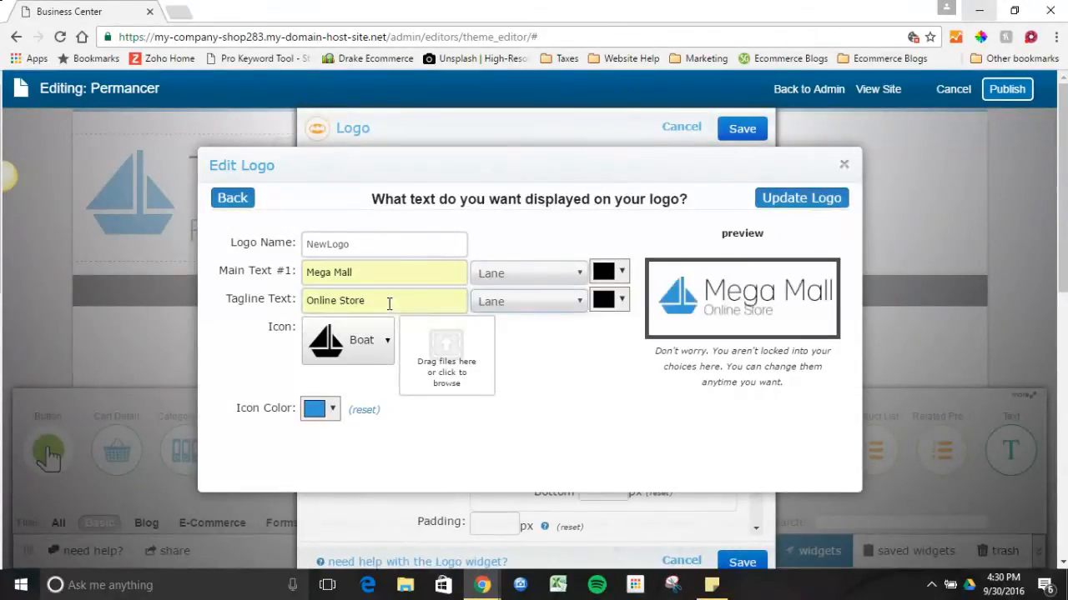
Step: Change the logo icon to Battery Charging, update the logo and save the Logo widget
left_click(387, 342)
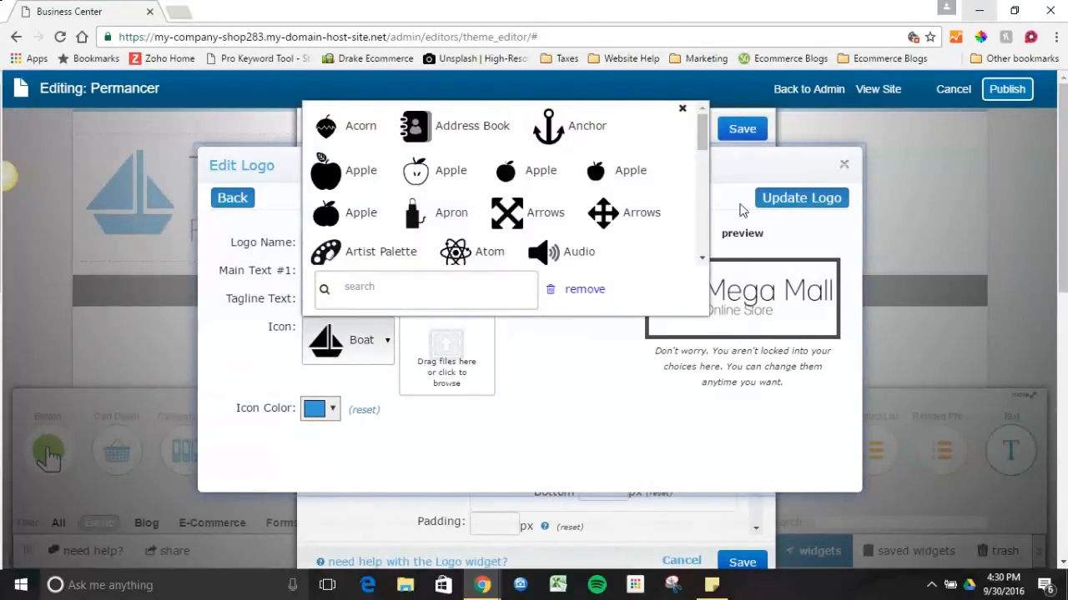
left_click_drag(702, 129, 698, 190)
left_click(526, 149)
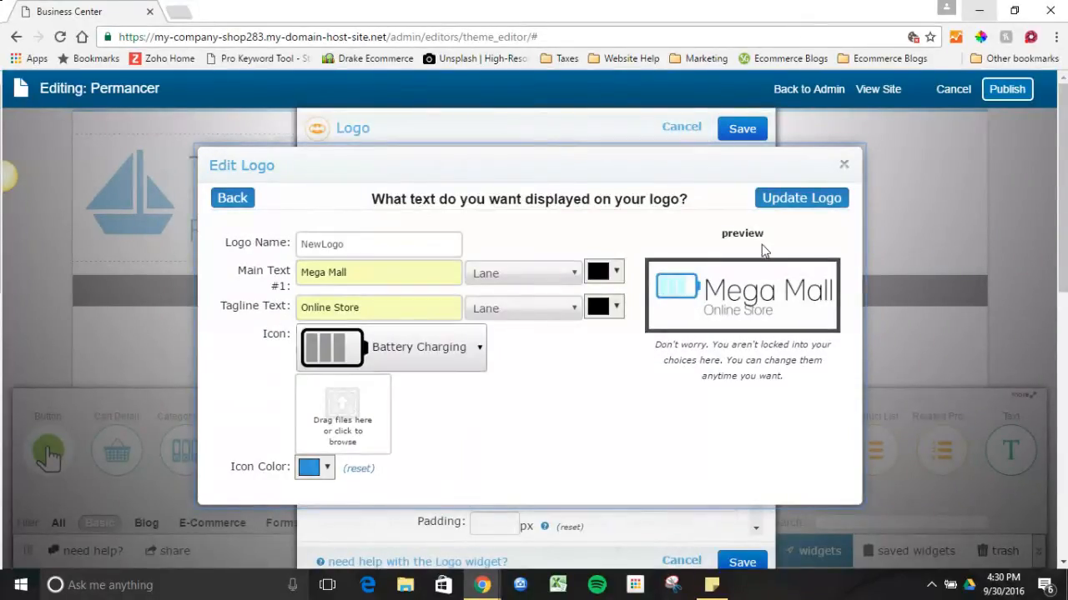
left_click(784, 200)
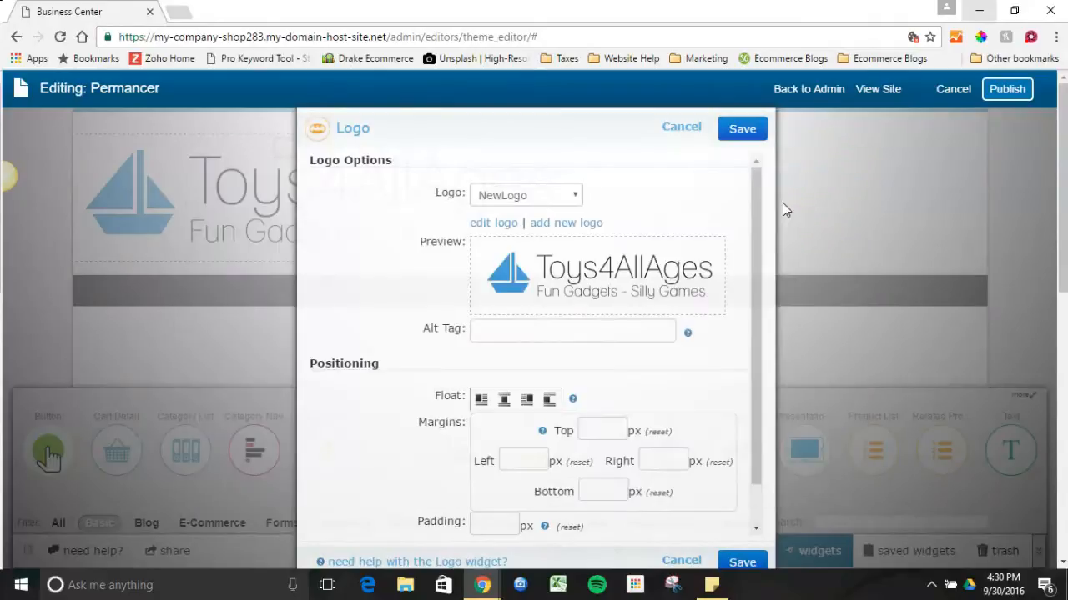
left_click(753, 136)
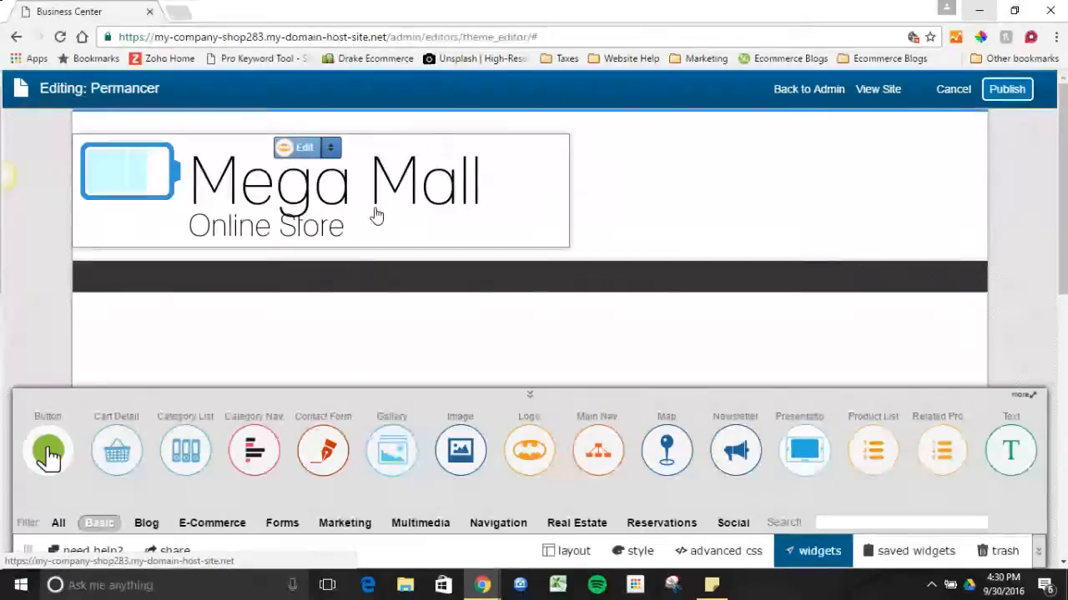
Step: Reopen the Logo widget's settings, review the available logos and the positioning options, and save without altering them
left_click(282, 149)
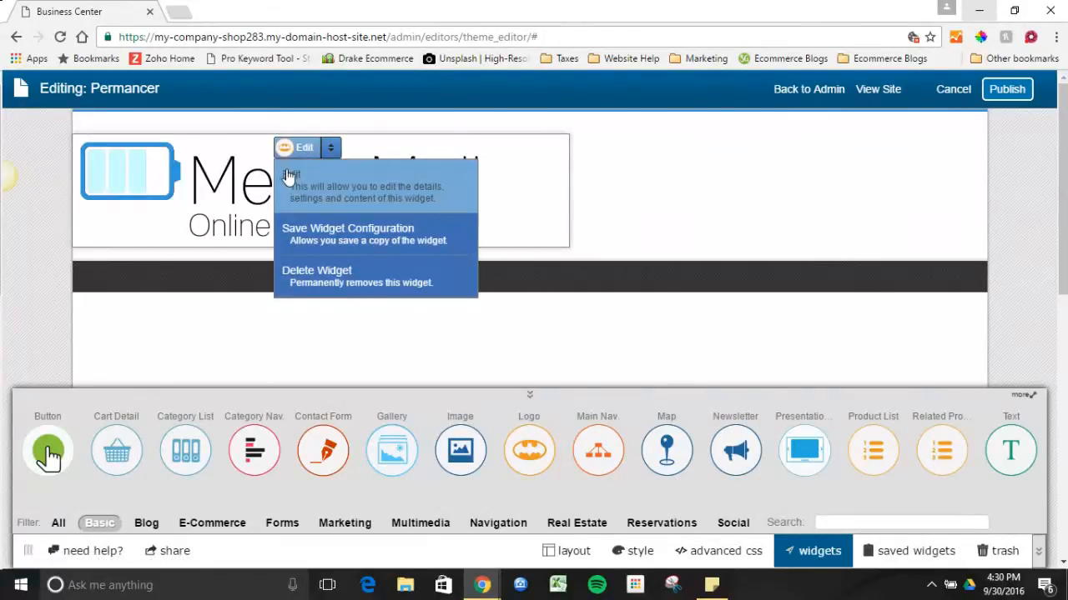
left_click(287, 176)
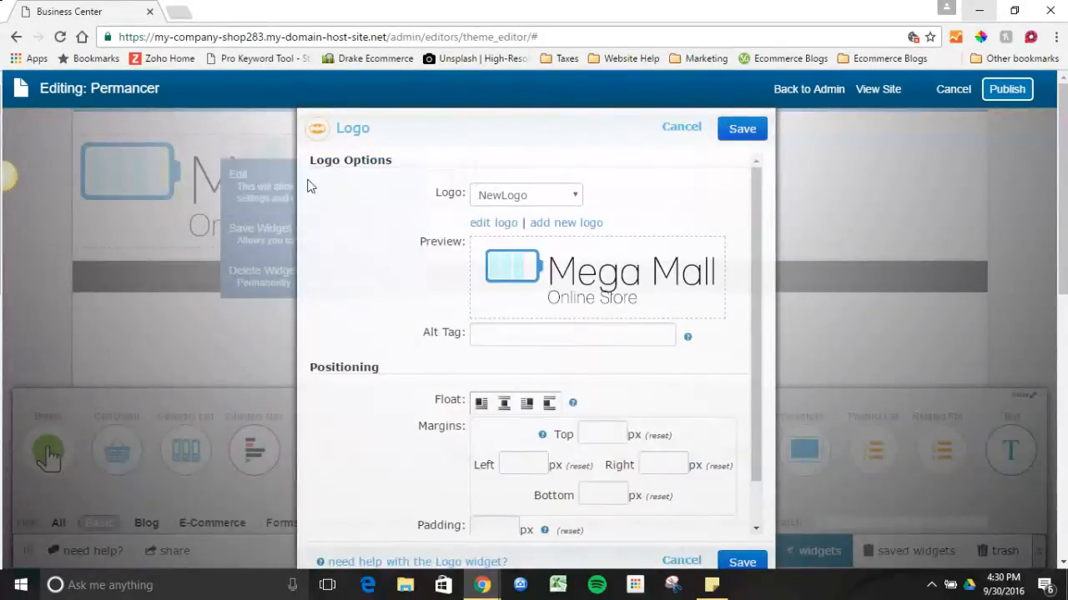
scroll(753, 259, "down", 2)
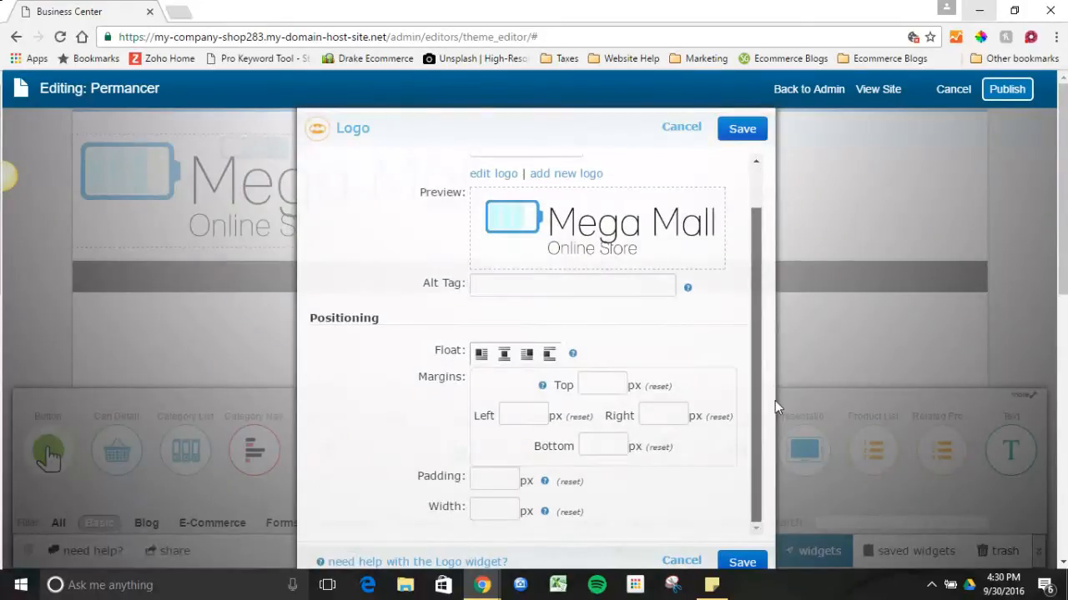
scroll(726, 231, "up", 2)
left_click(567, 196)
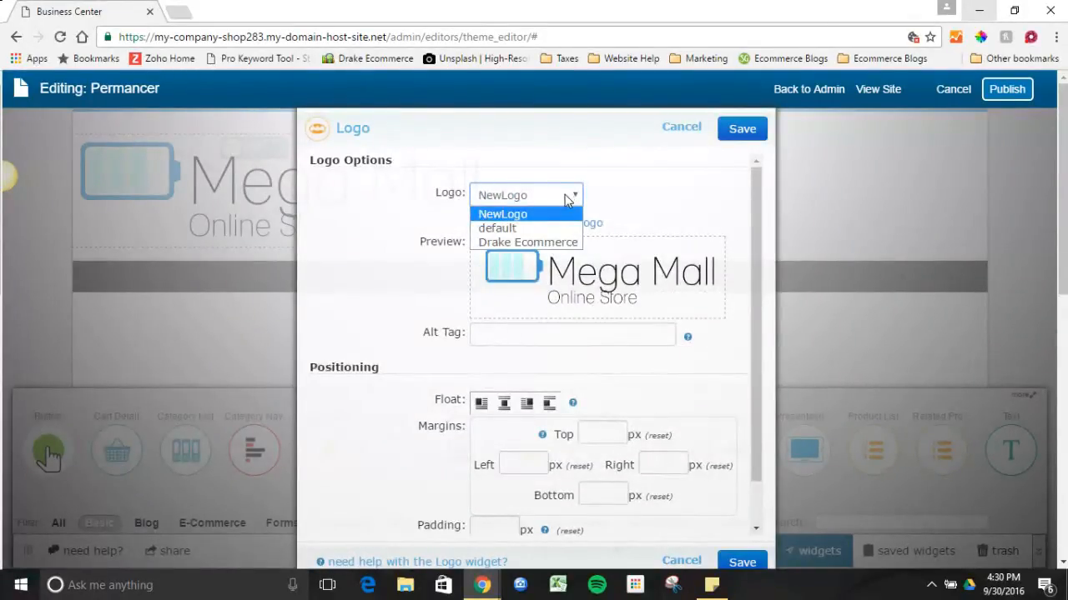
left_click(572, 196)
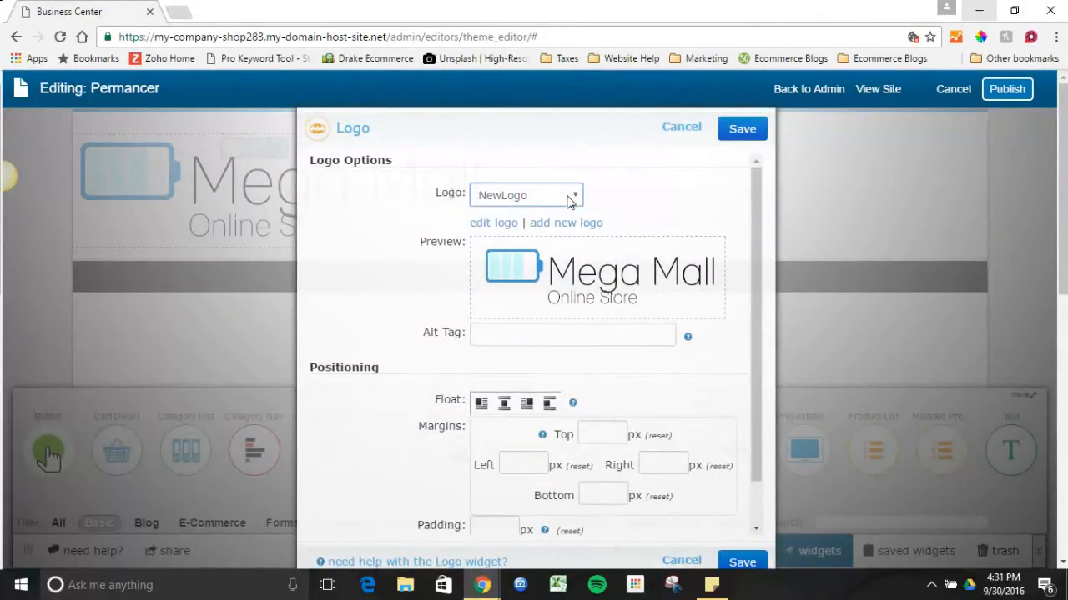
left_click(573, 196)
left_click(604, 195)
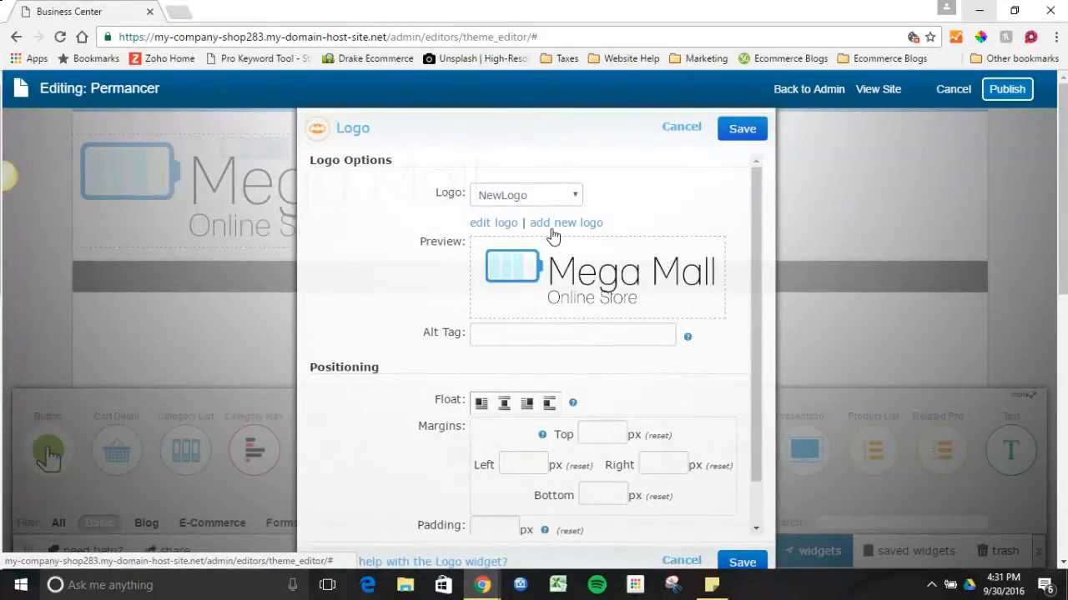
left_click_drag(759, 300, 757, 362)
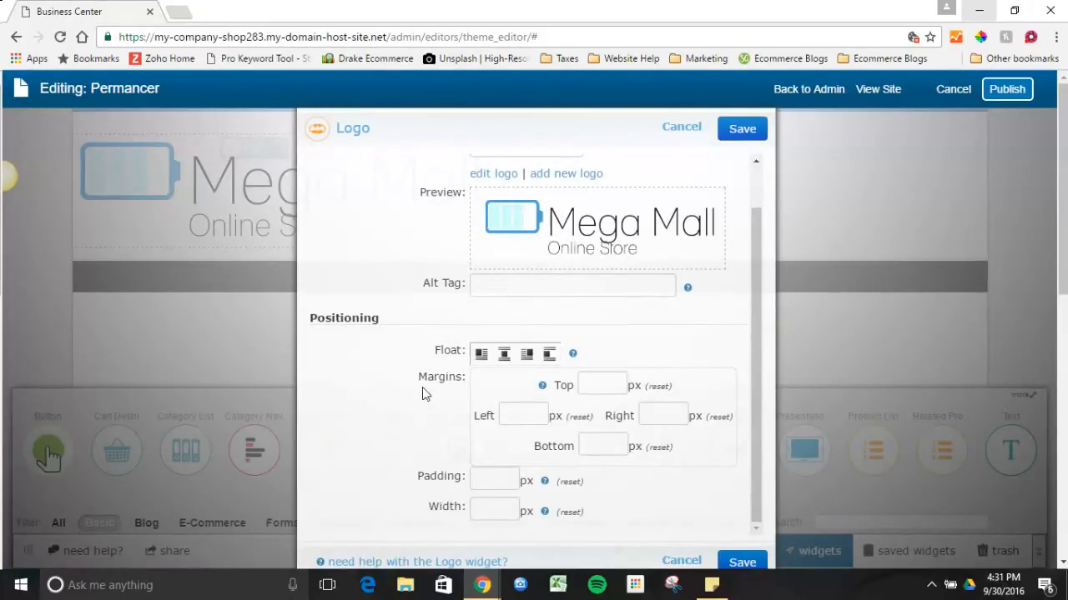
left_click(741, 129)
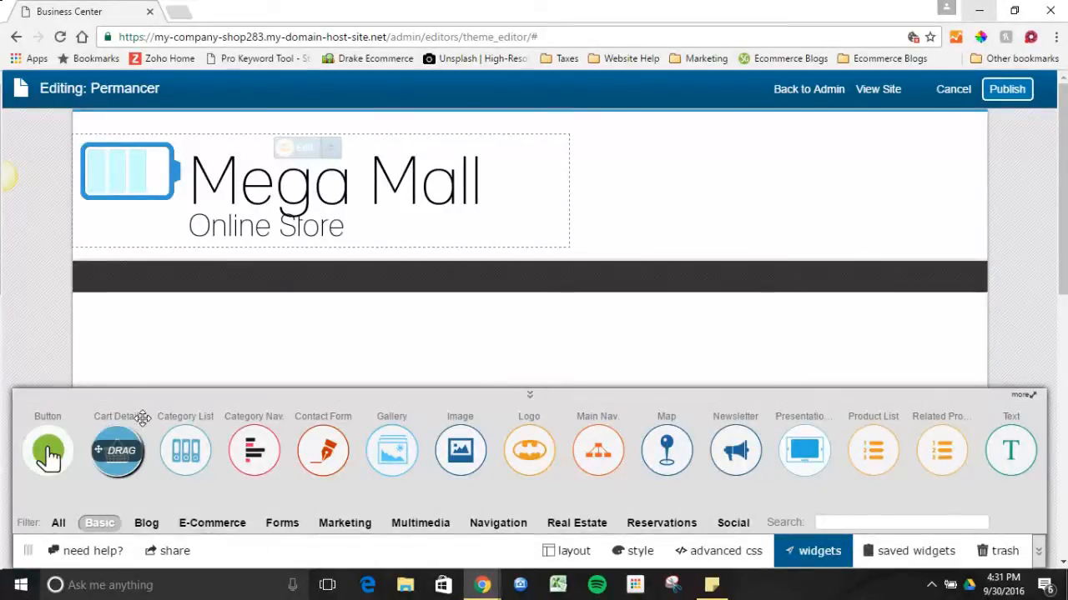
Step: Add a Cart Detail widget to the header beside the logo, setting Show Images to No and Redirect To Cart Page to Yes
mouse_move(102, 465)
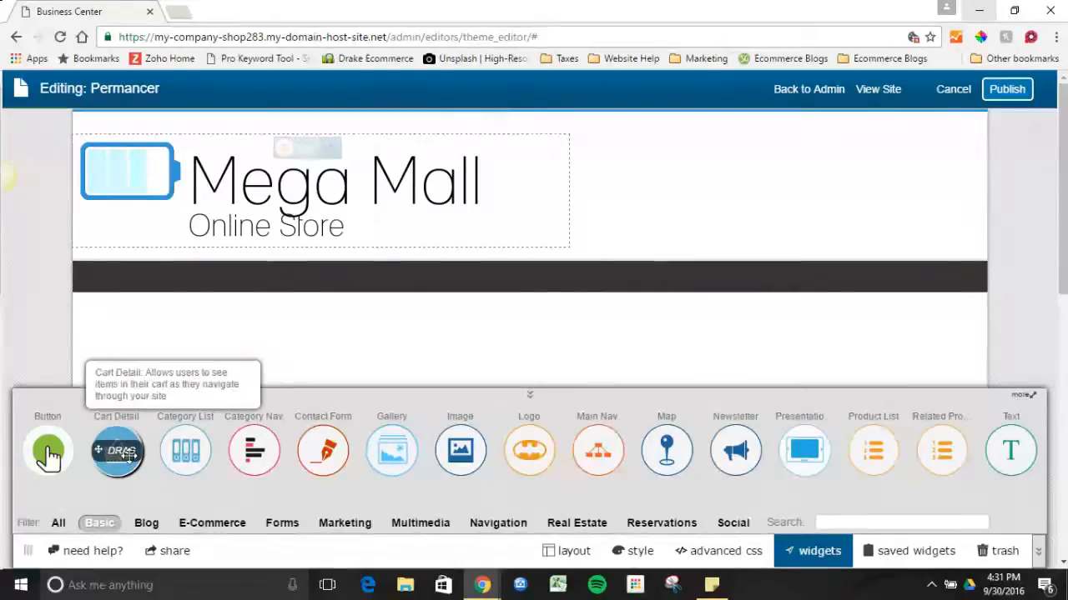
left_click_drag(121, 450, 652, 172)
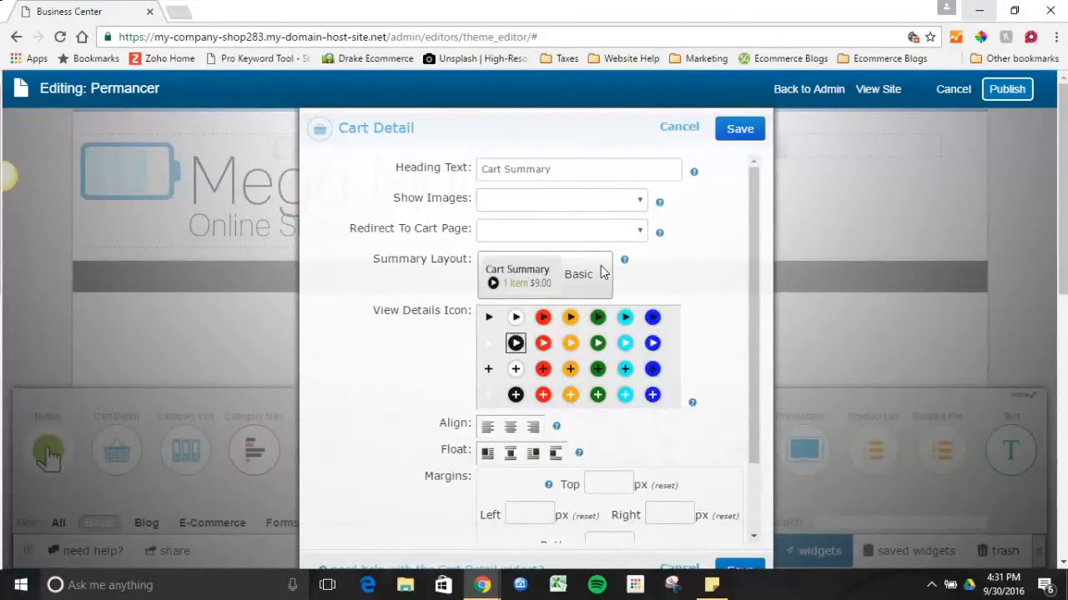
left_click(510, 200)
left_click(509, 198)
left_click(510, 199)
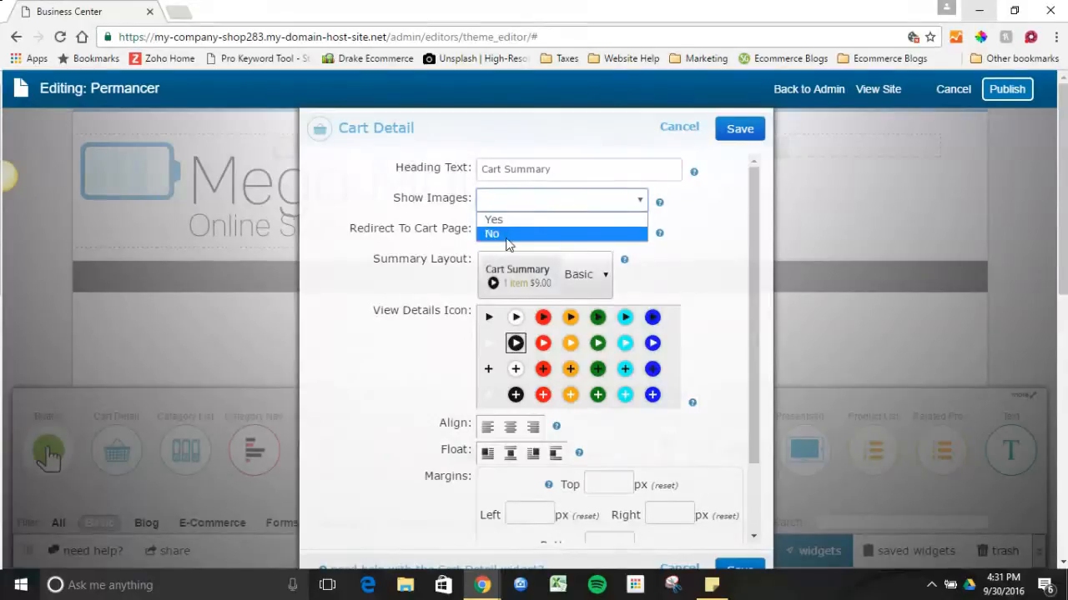
left_click(509, 235)
mouse_move(658, 209)
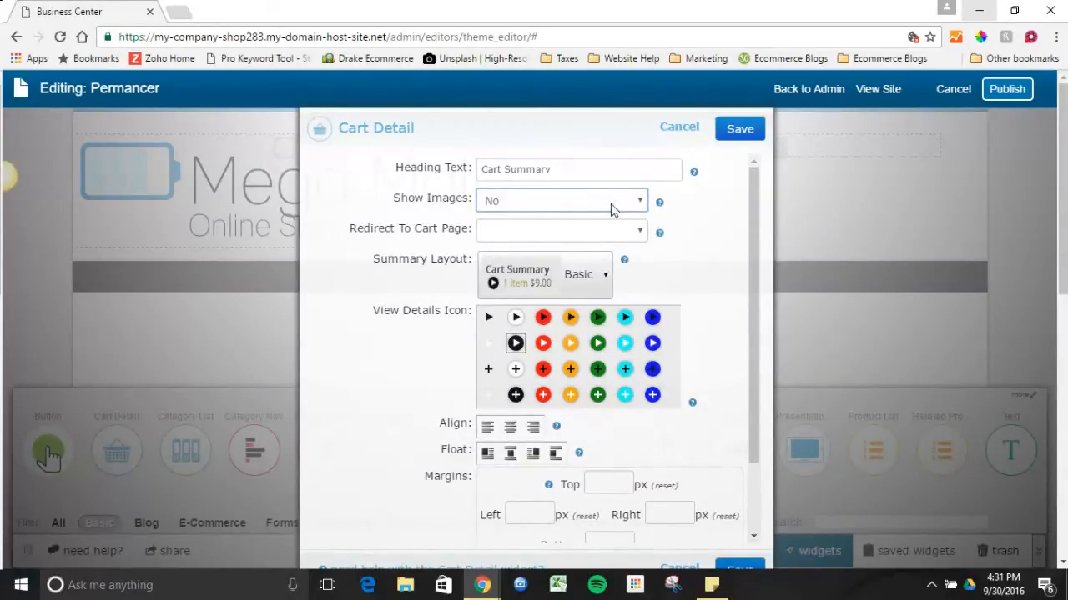
left_click(492, 239)
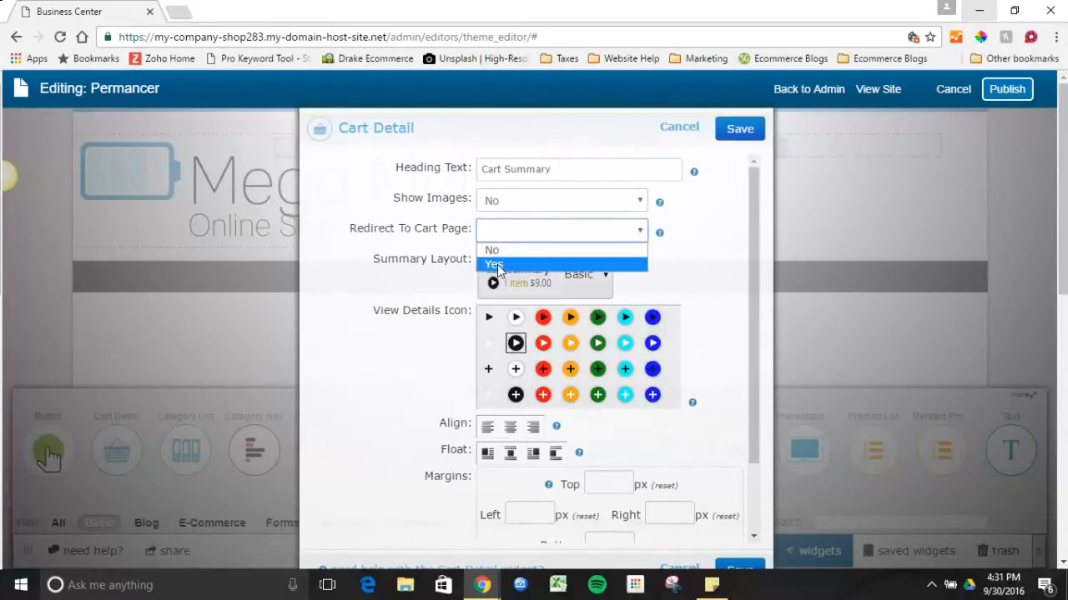
left_click(497, 264)
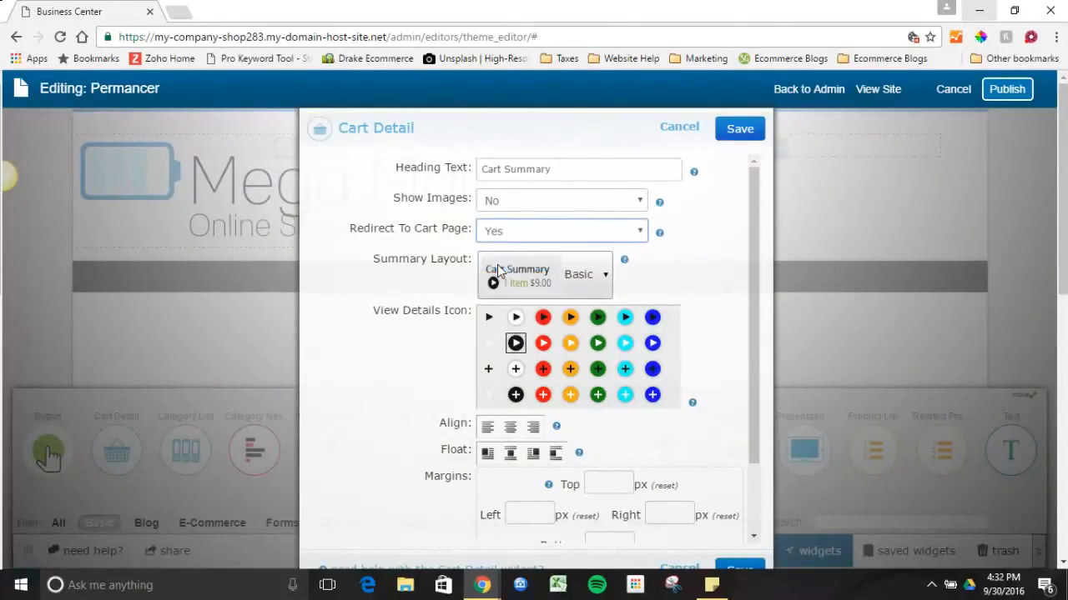
Step: Set the cart widget's summary layout to Bar and float the widget right
left_click(584, 281)
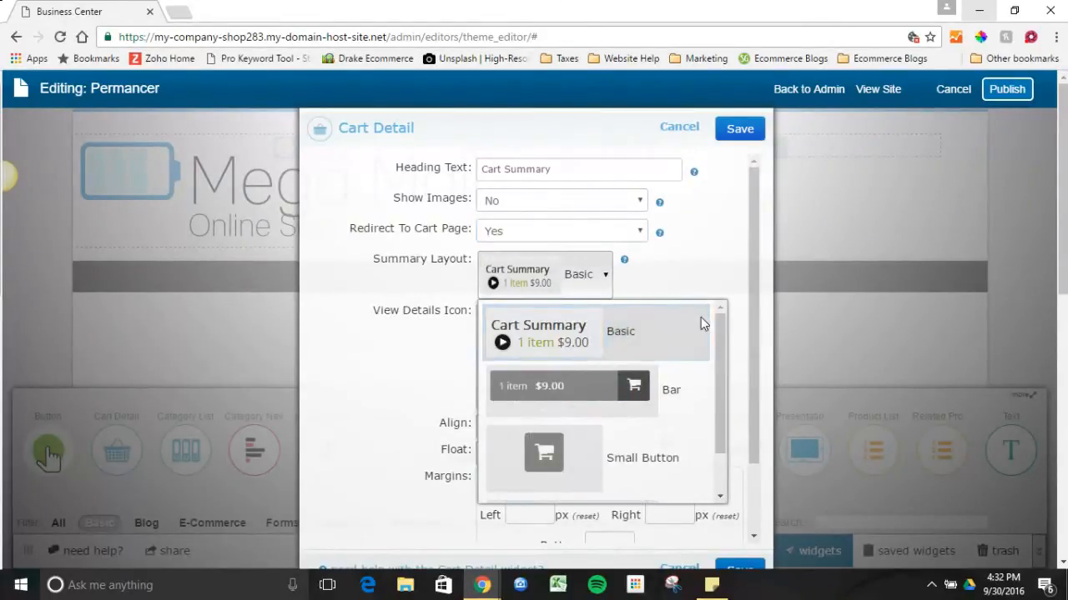
mouse_move(720, 331)
left_mouse_down()
mouse_move(720, 370)
mouse_move(720, 331)
left_mouse_up()
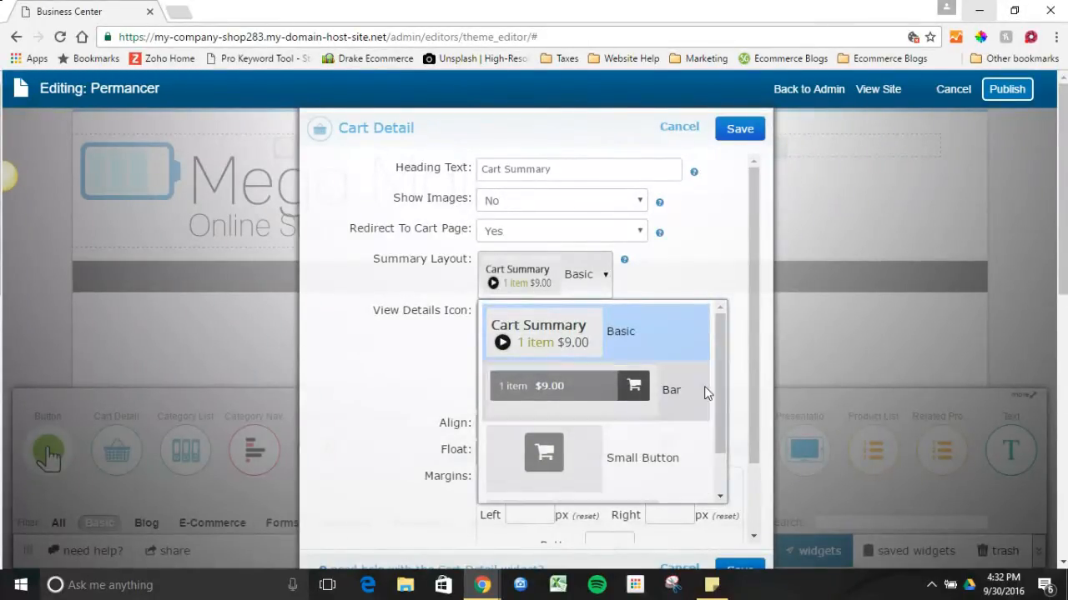
left_click_drag(717, 378, 719, 446)
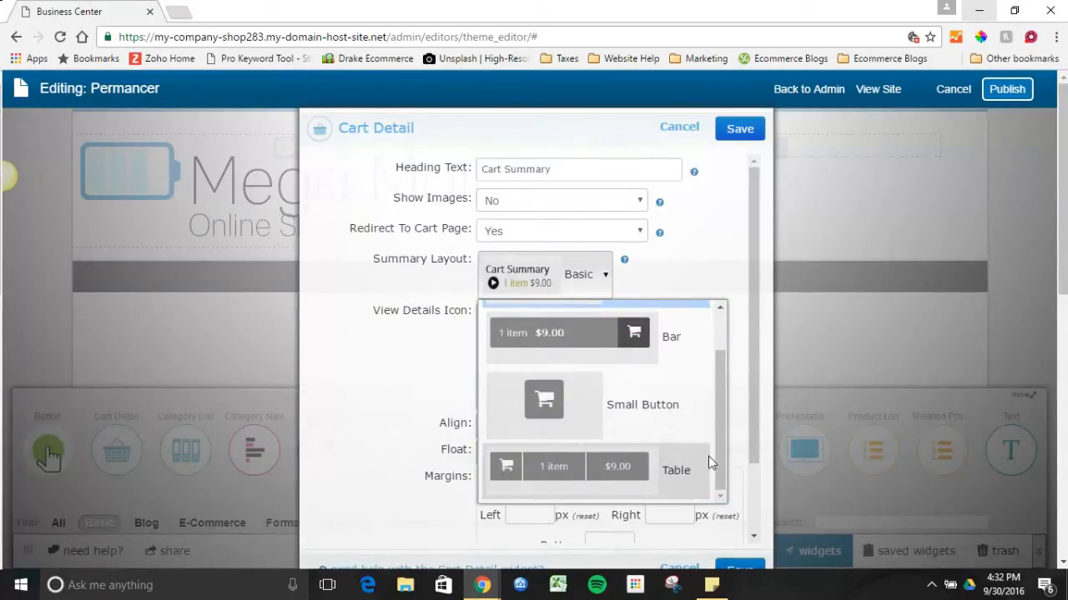
scroll(711, 434, "up", 2)
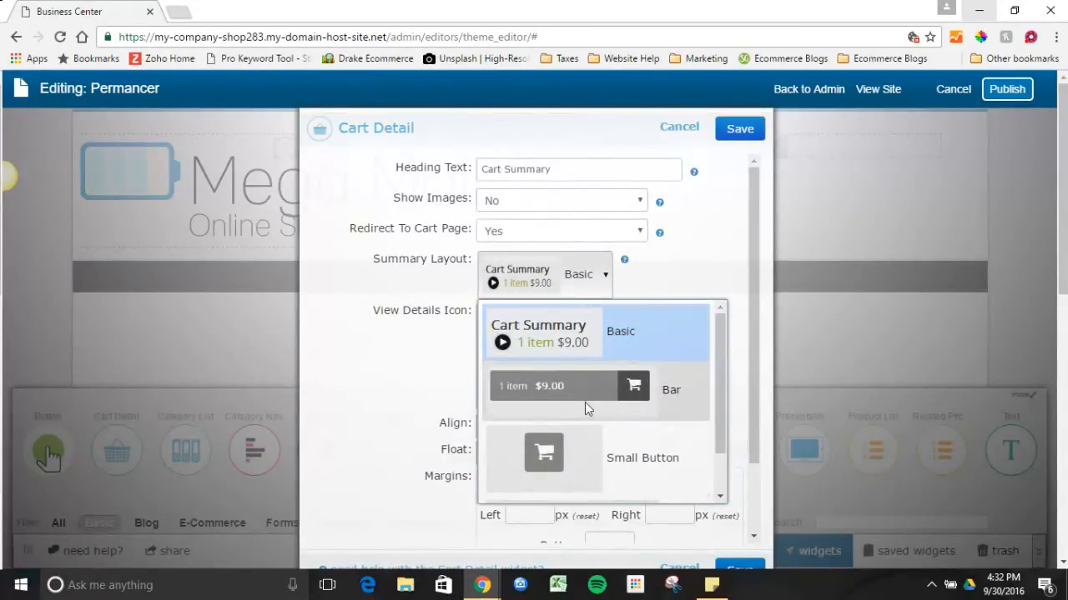
left_click(585, 404)
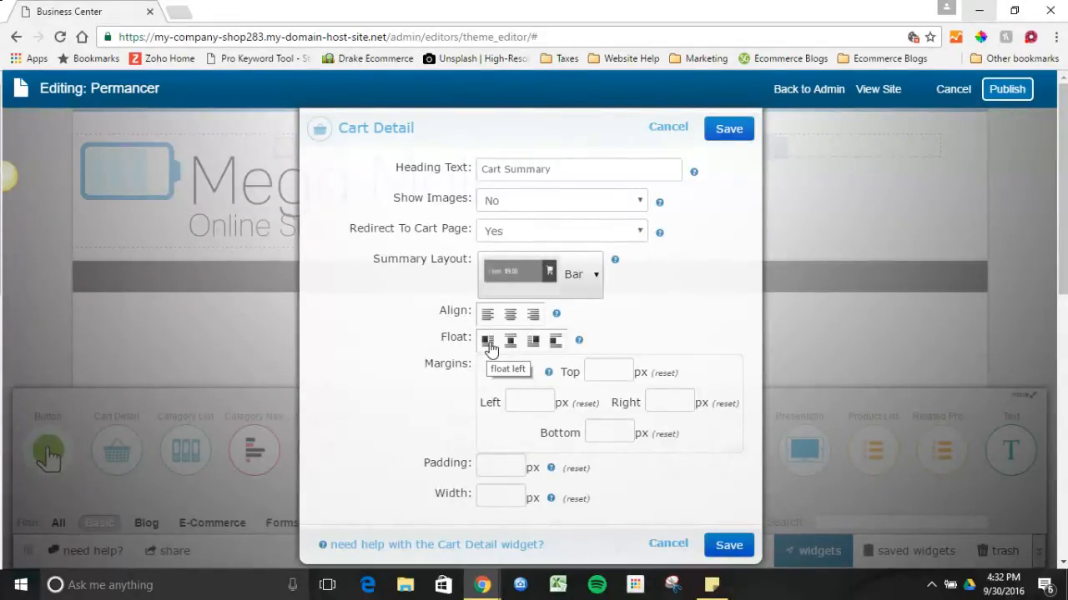
left_click(531, 344)
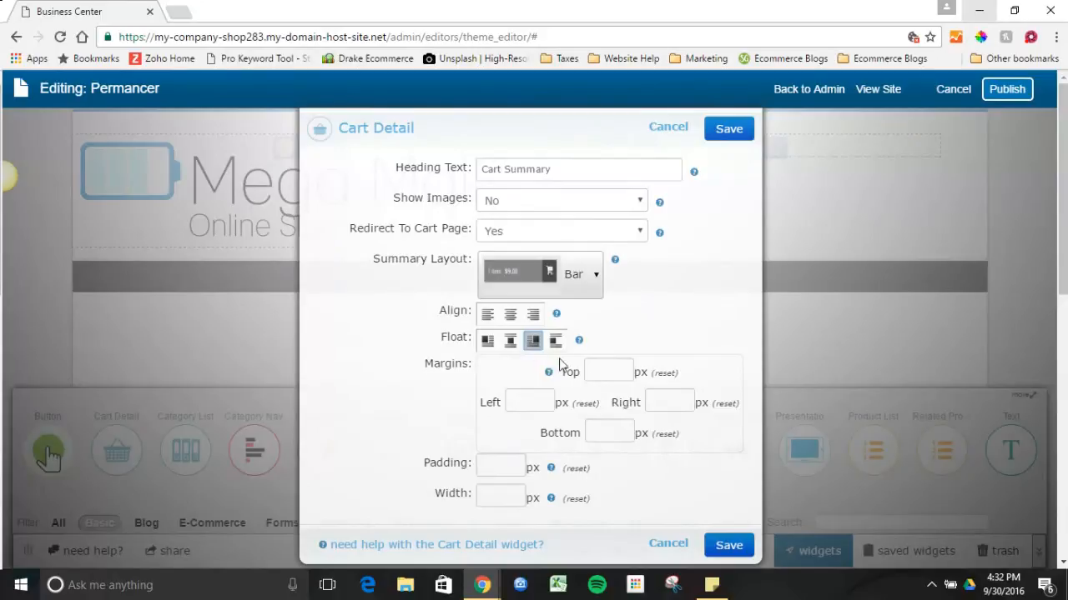
Step: Set the cart widget's top and bottom margins to 0 px, keep the Bar layout and save the widget
left_click(621, 368)
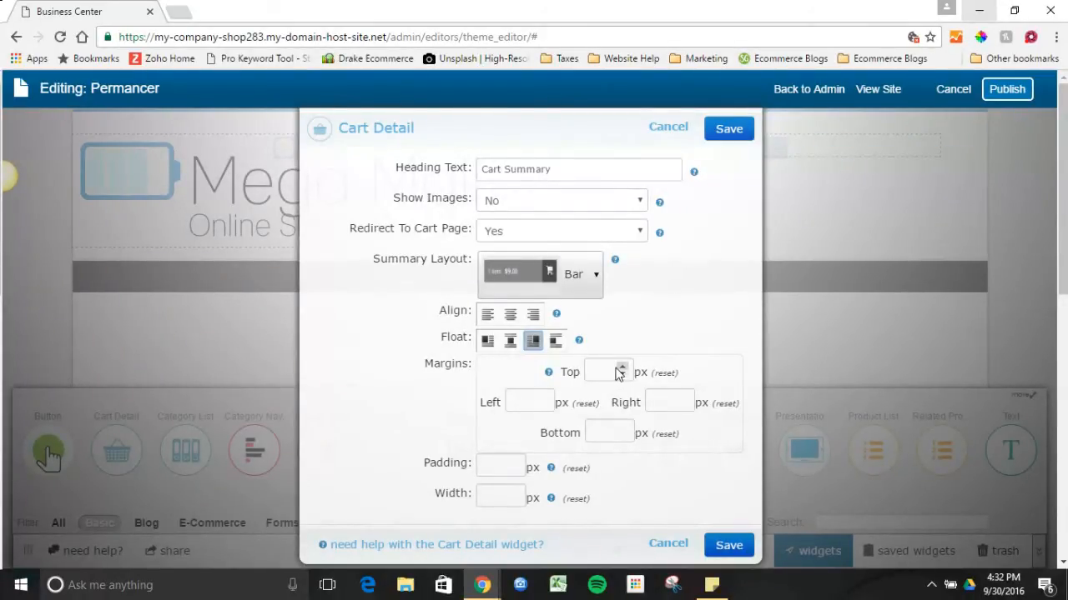
left_click(621, 430)
left_click(622, 430)
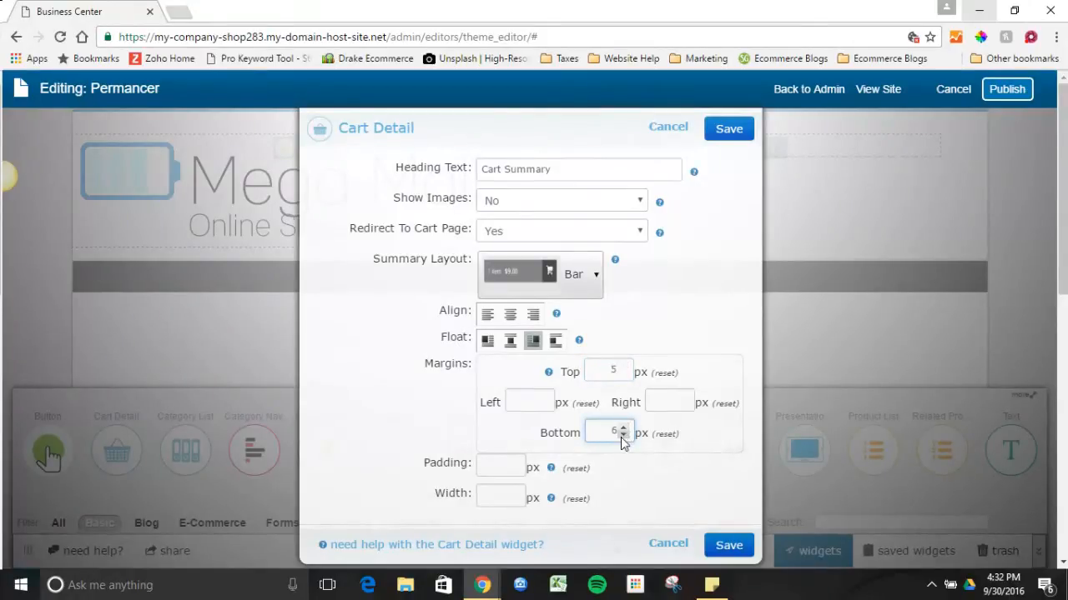
left_click(623, 376)
left_click(623, 375)
left_click(623, 375)
left_click(622, 377)
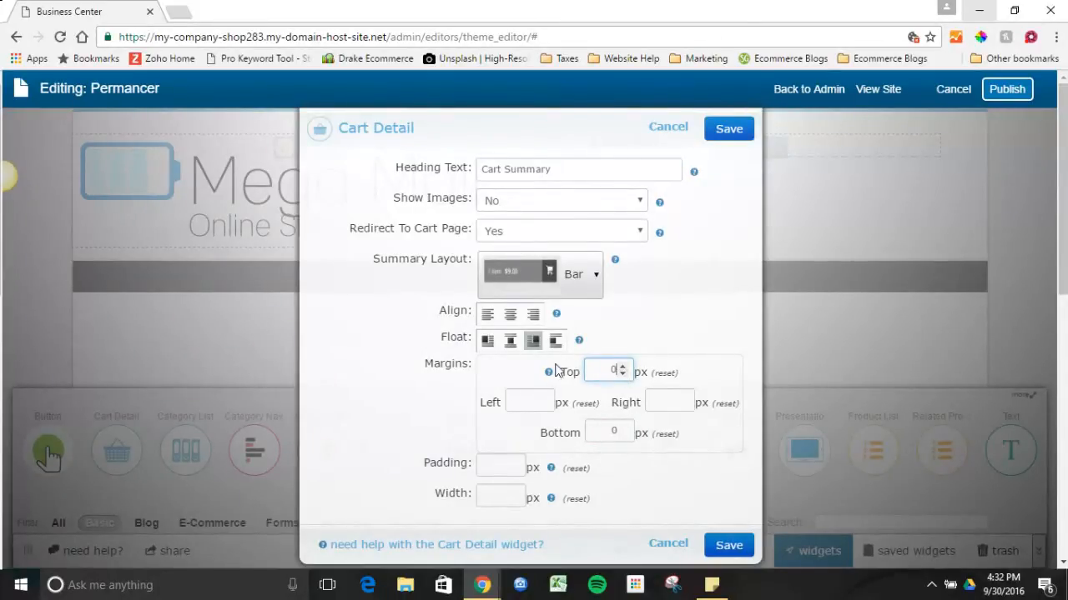
left_click(542, 292)
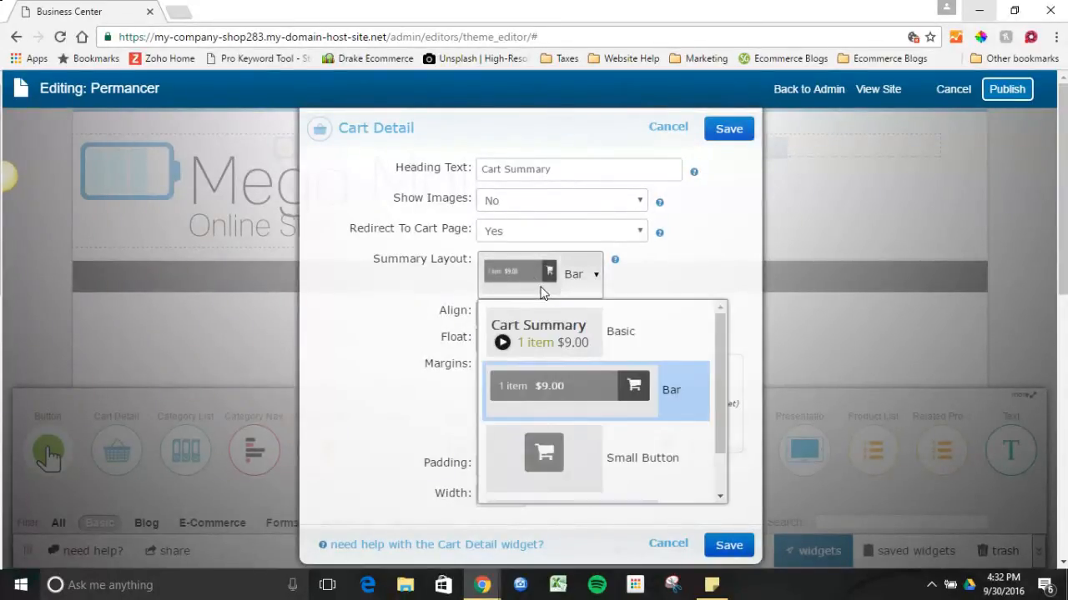
left_click(542, 292)
left_click(724, 129)
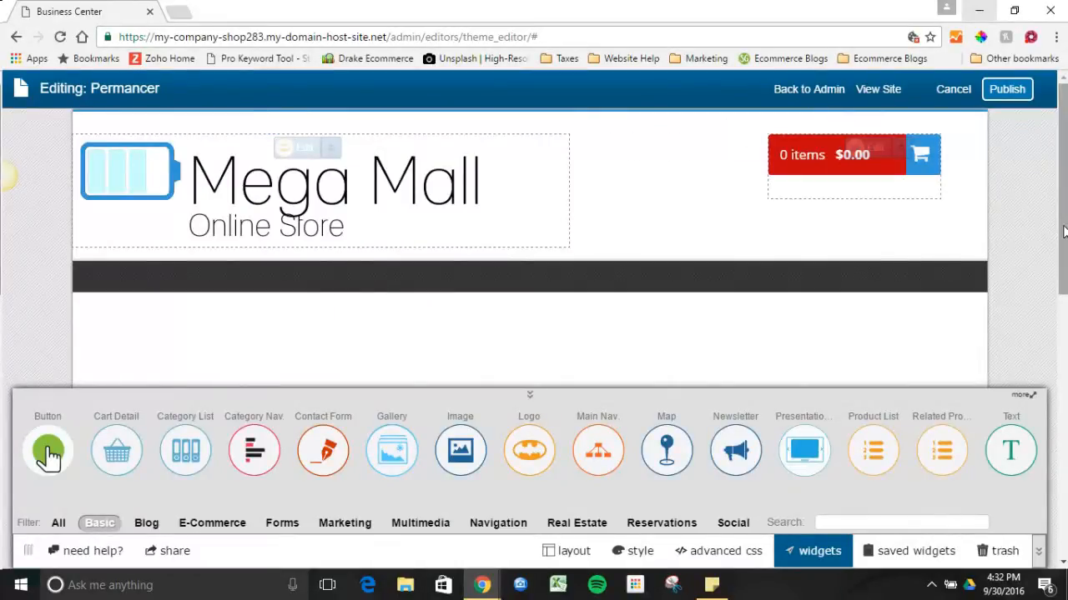
Step: Change the Link Hover Color in the theme's style settings to light blue
mouse_move(913, 173)
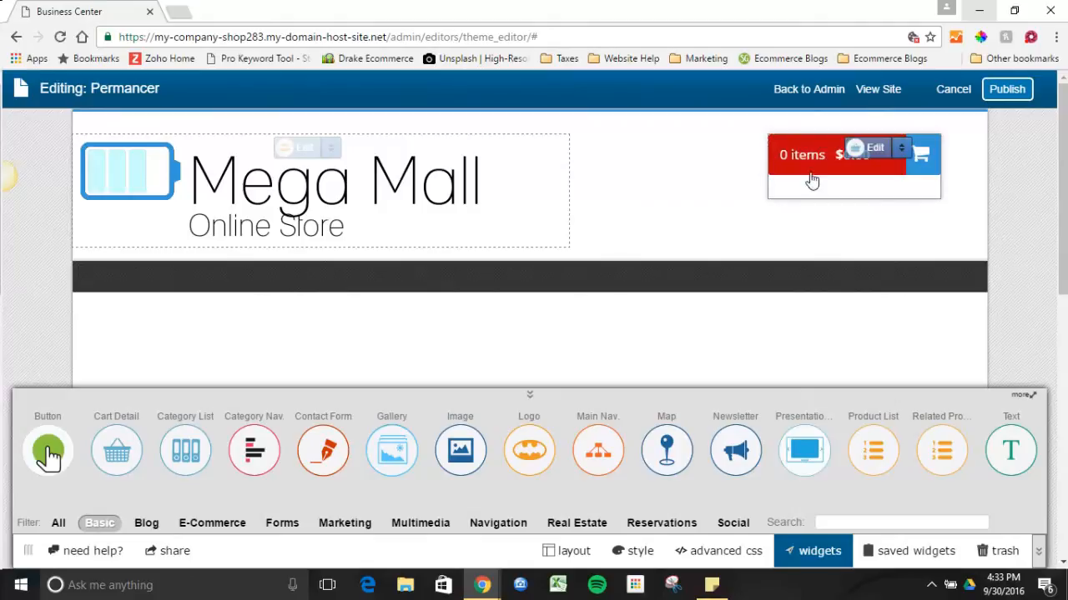
left_click(635, 554)
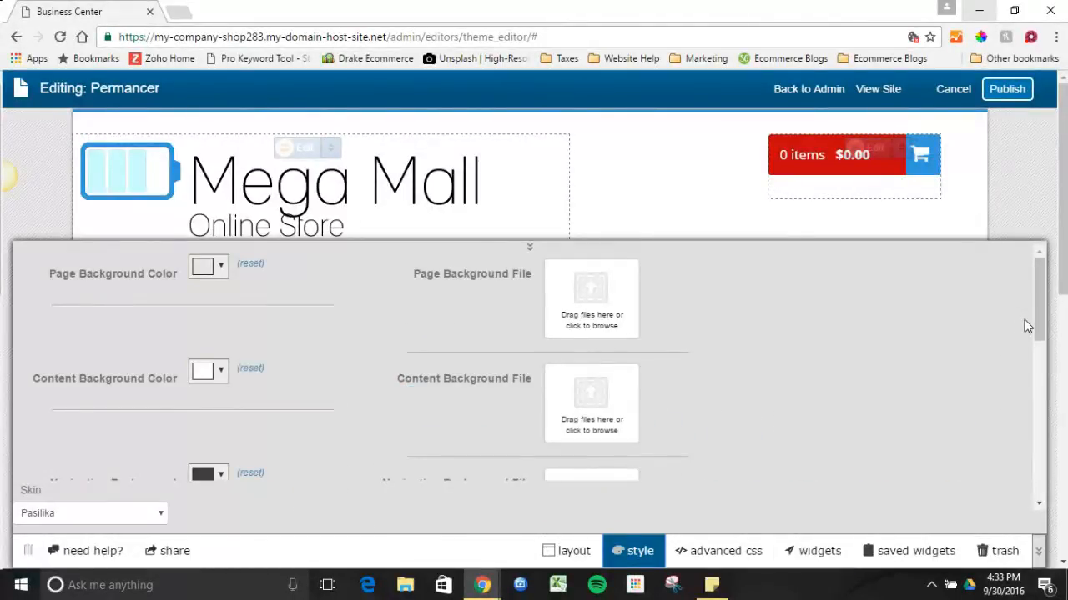
scroll(1034, 317, "down", 1)
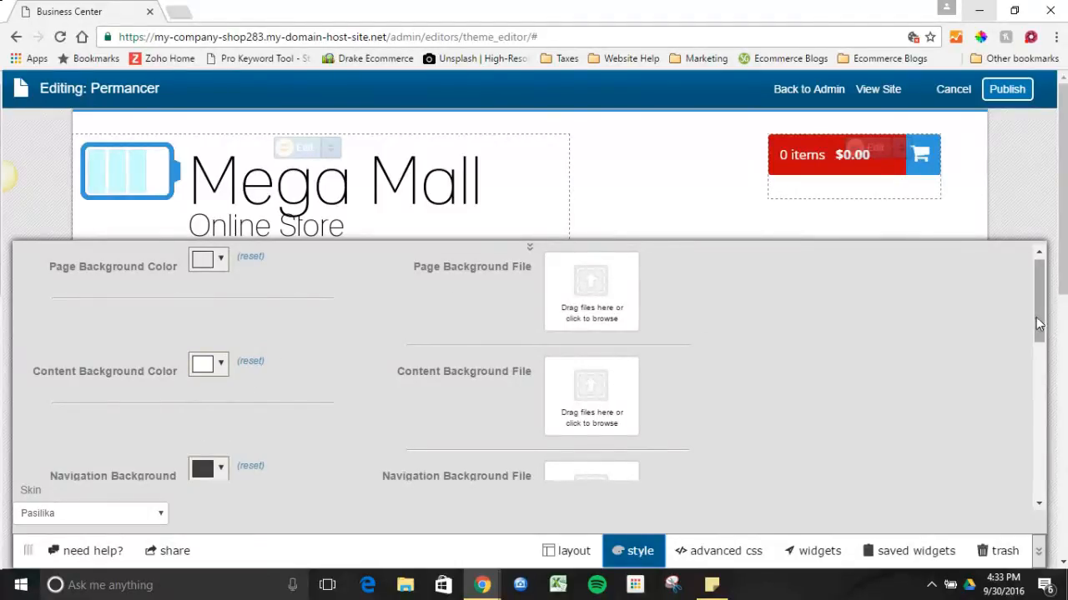
left_click_drag(1039, 325, 1040, 495)
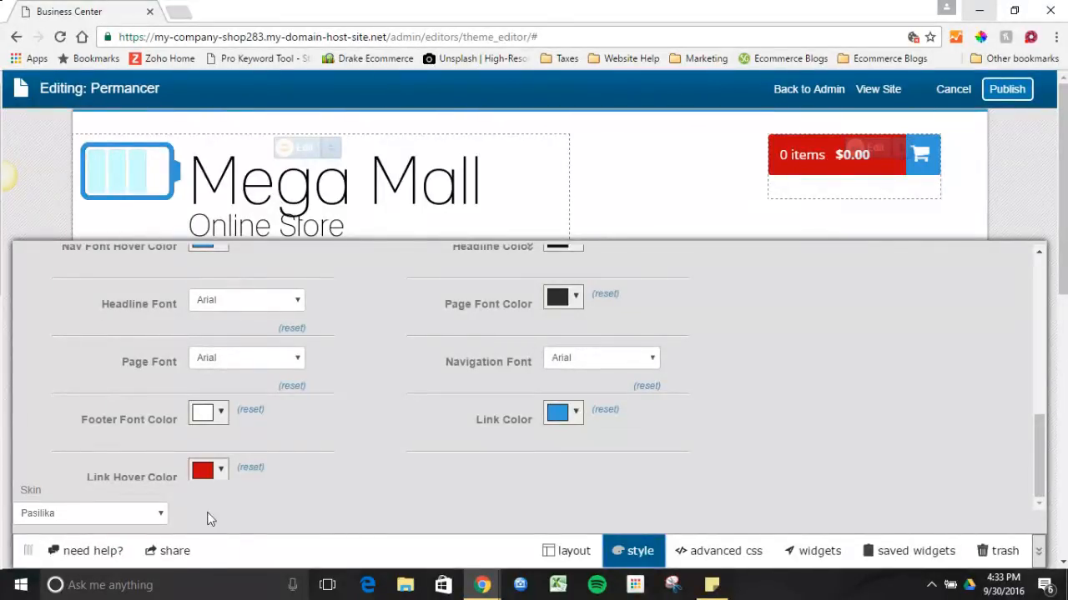
left_click(220, 474)
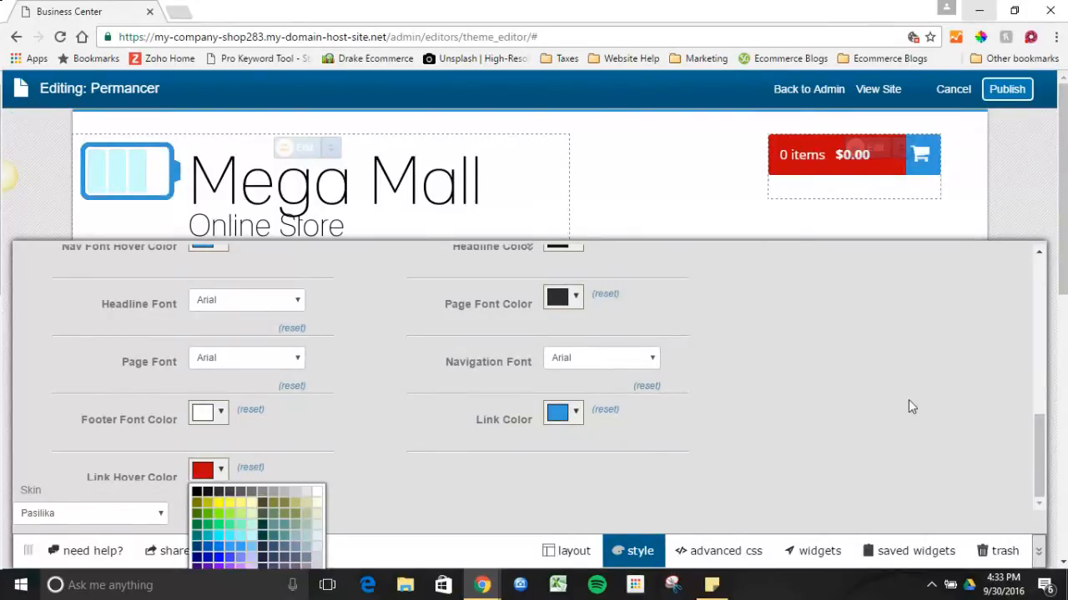
key("ctrl+minus")
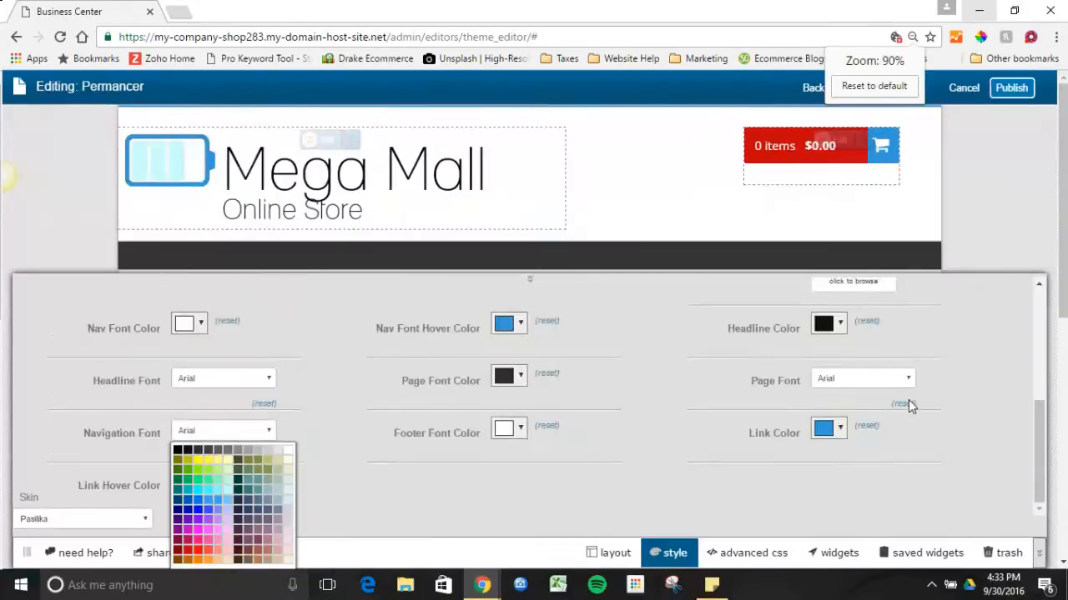
key("ctrl+minus")
key("ctrl+minus")
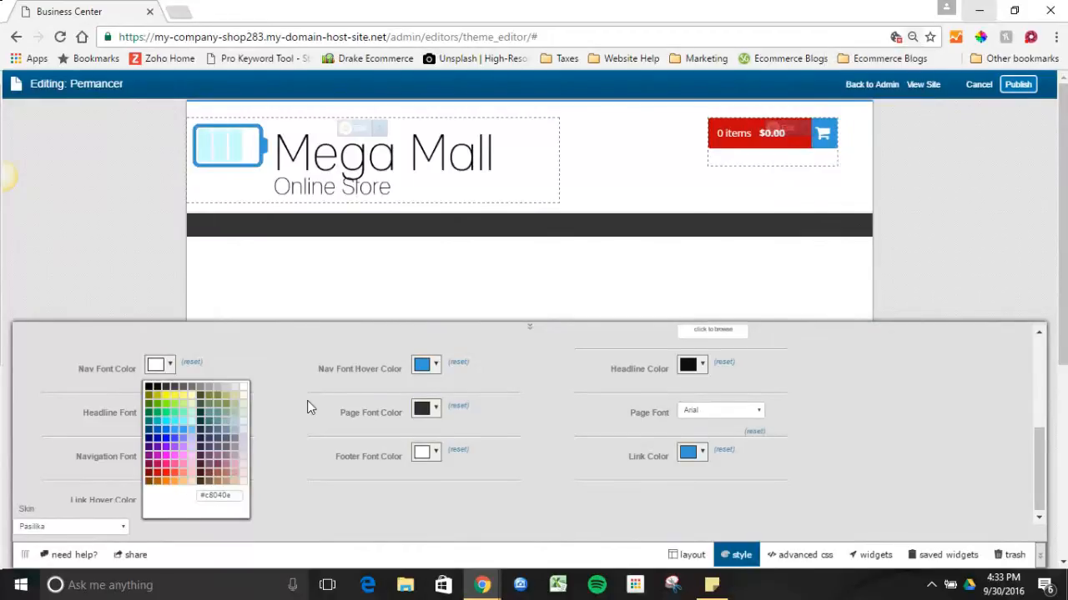
left_click(164, 431)
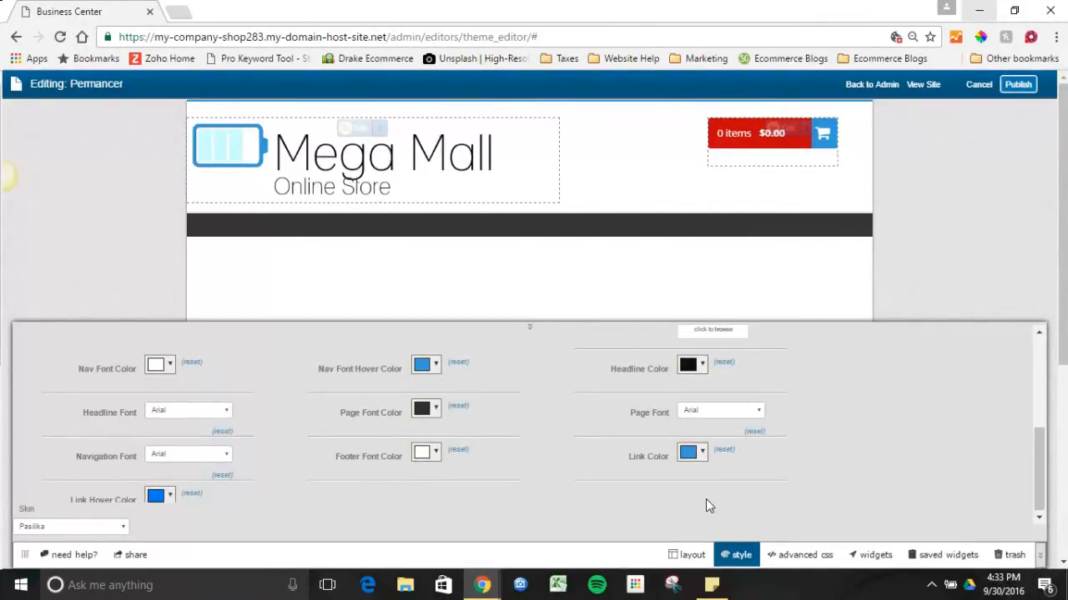
left_click(171, 497)
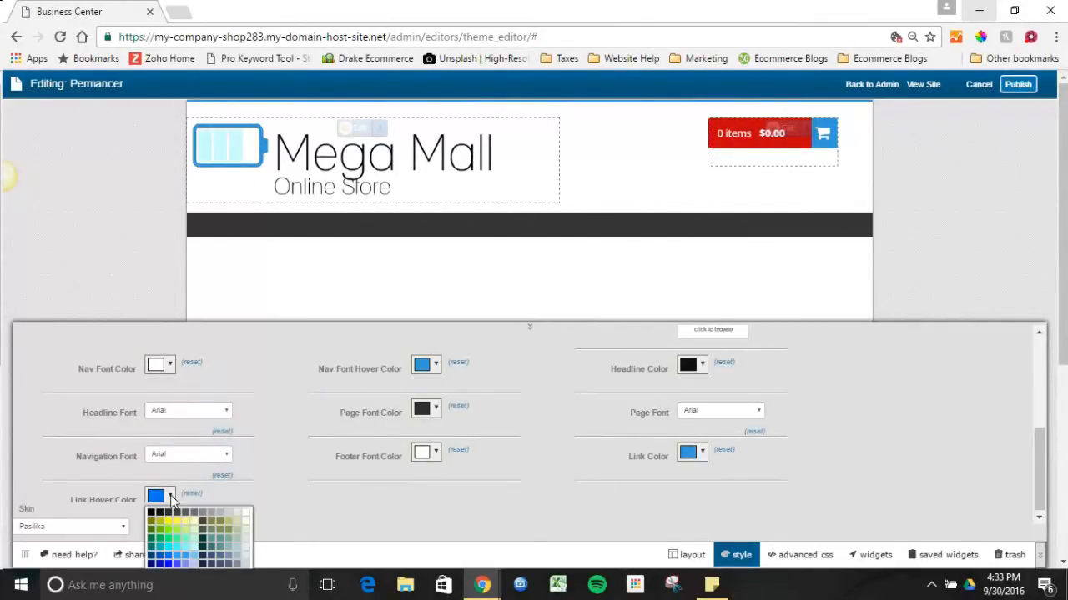
left_click(190, 557)
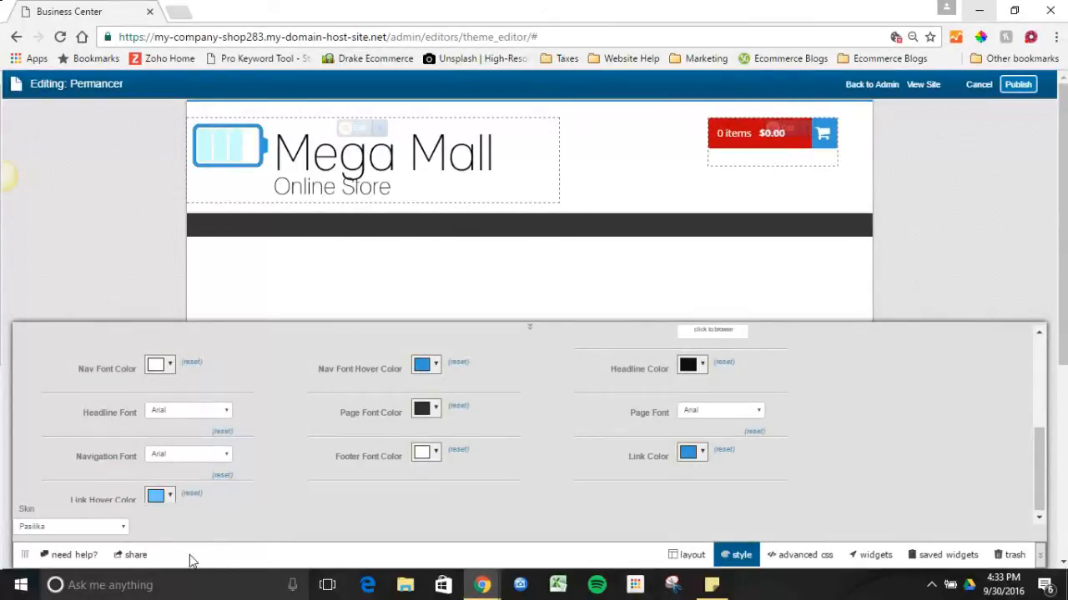
Step: Collapse the style settings and publish the theme changes
left_click(637, 327)
left_click(1019, 87)
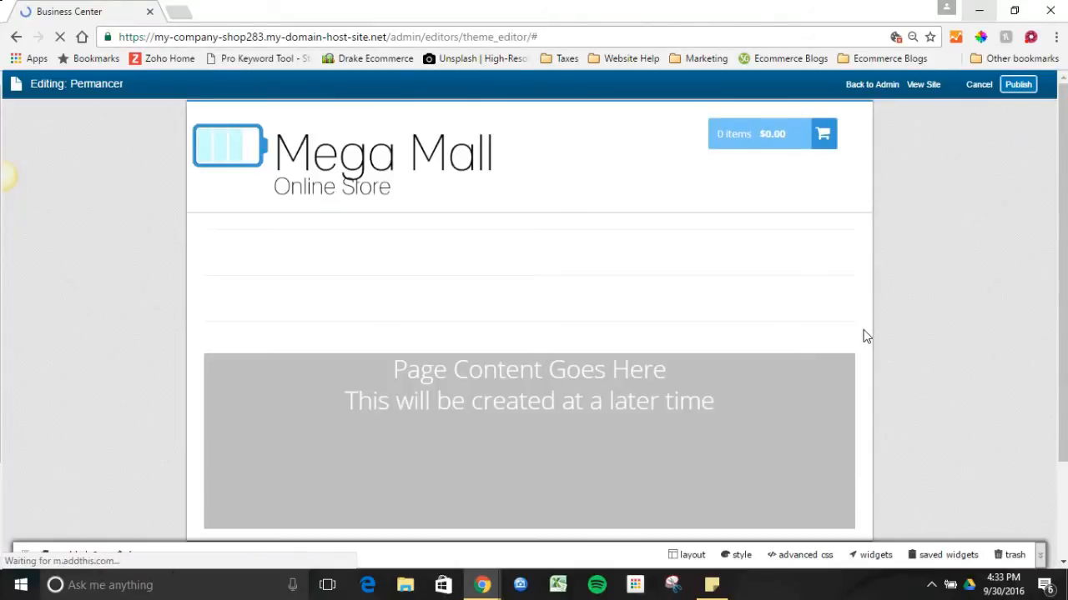
mouse_move(762, 143)
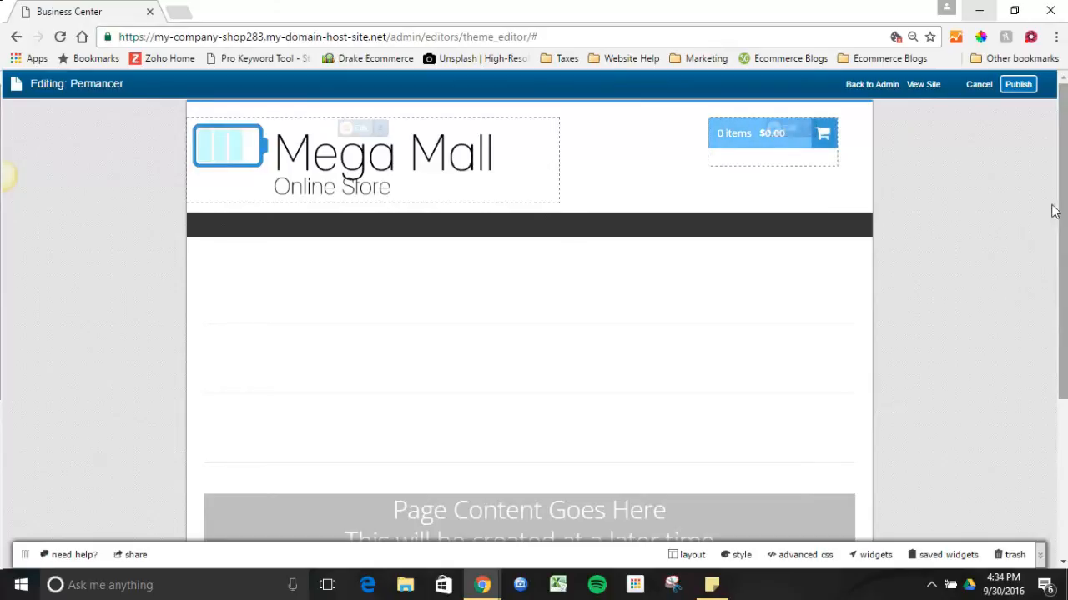
Step: Add a Prod. Search widget from the Navigation widgets below the cart in the header, float it right and save it
key("ctrl+plus")
key("ctrl+plus")
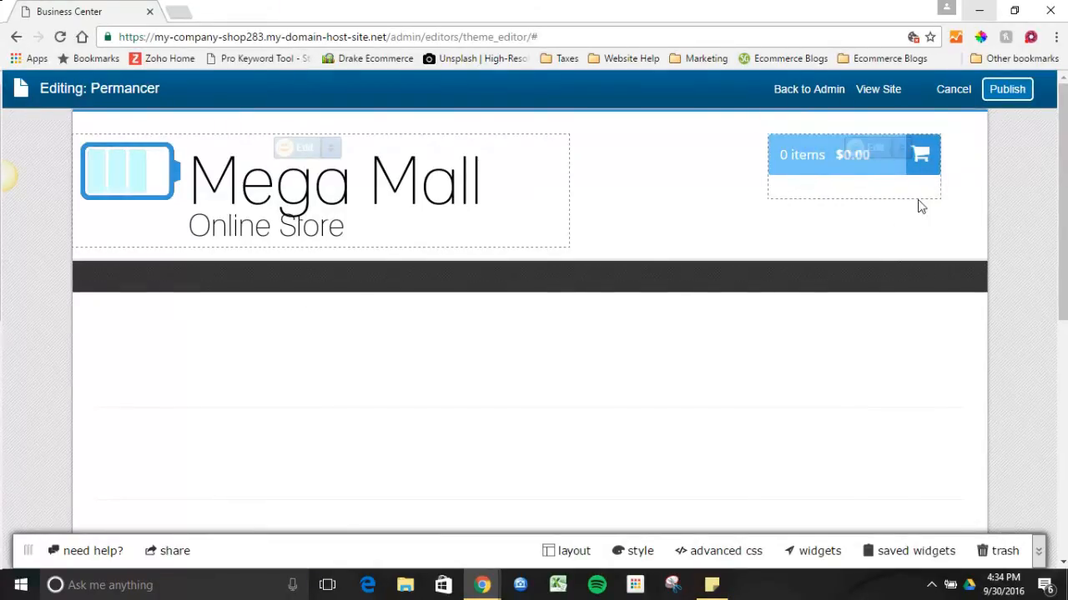
left_click(819, 553)
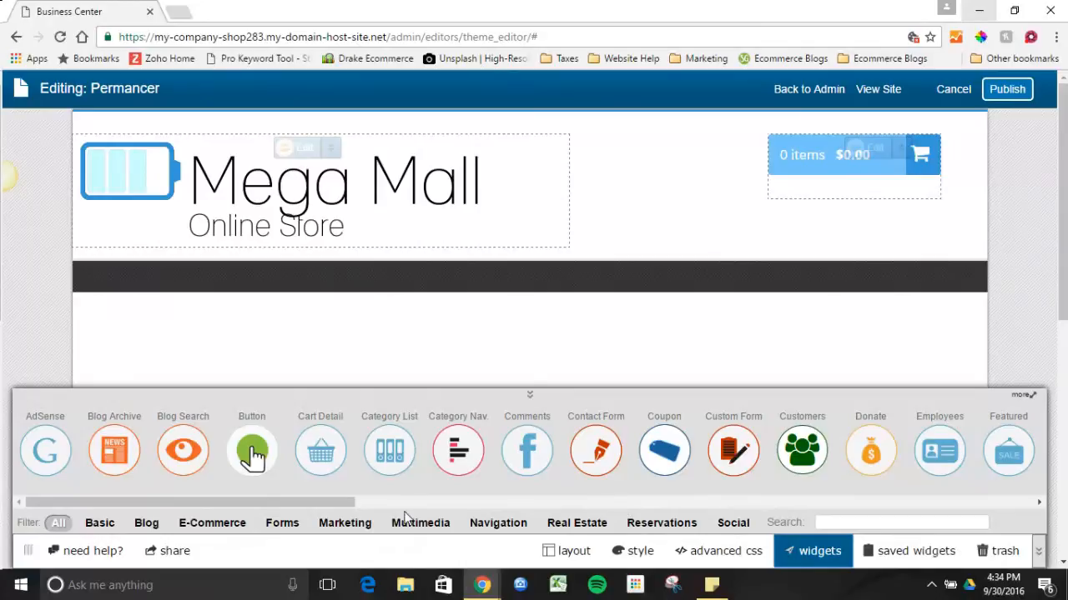
left_click(92, 526)
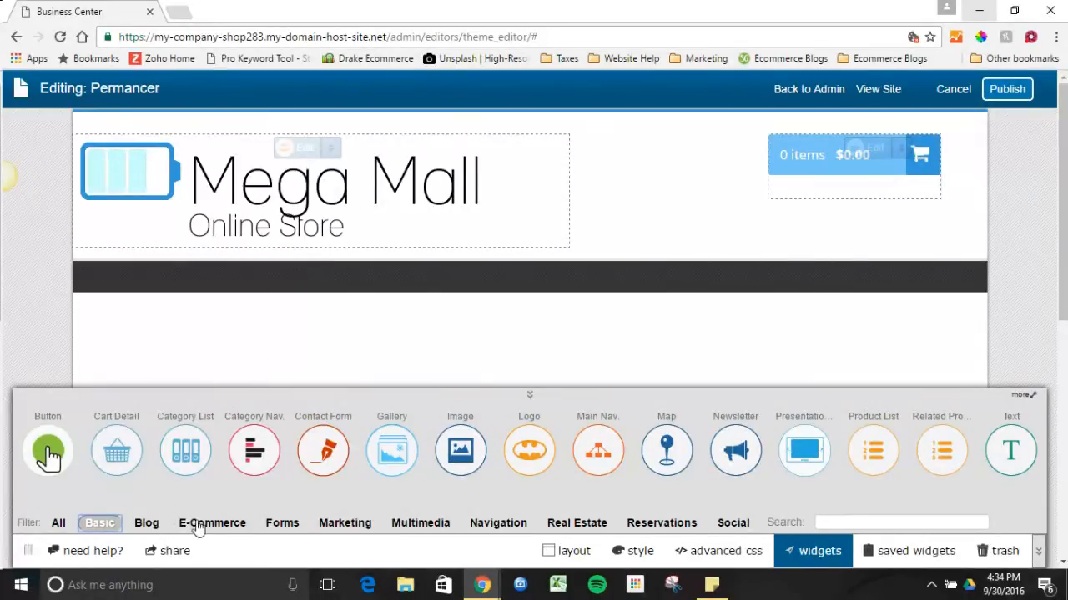
left_click(476, 529)
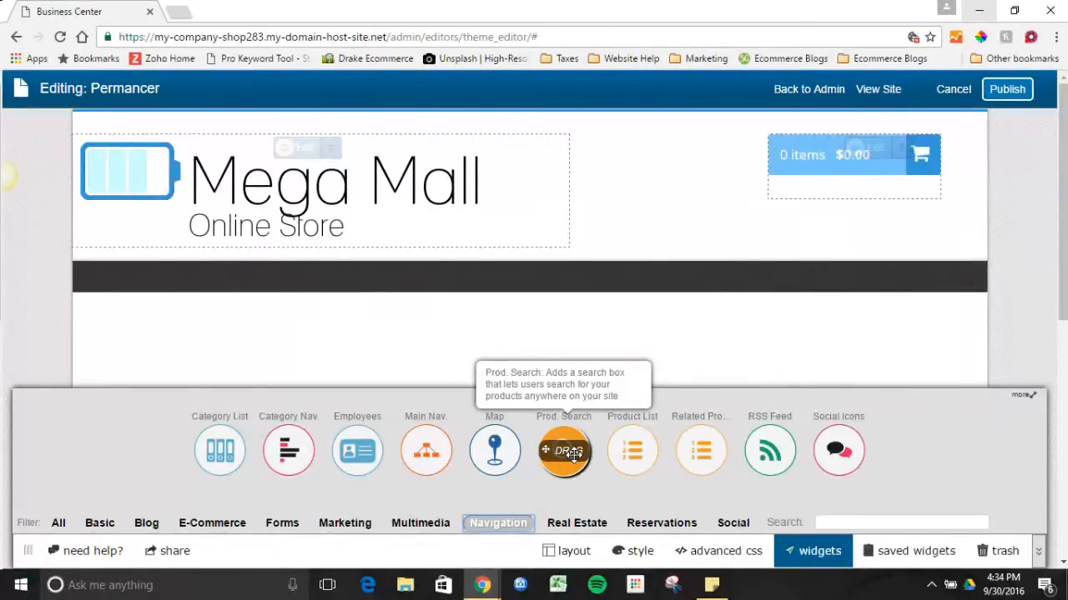
left_click_drag(571, 455, 758, 166)
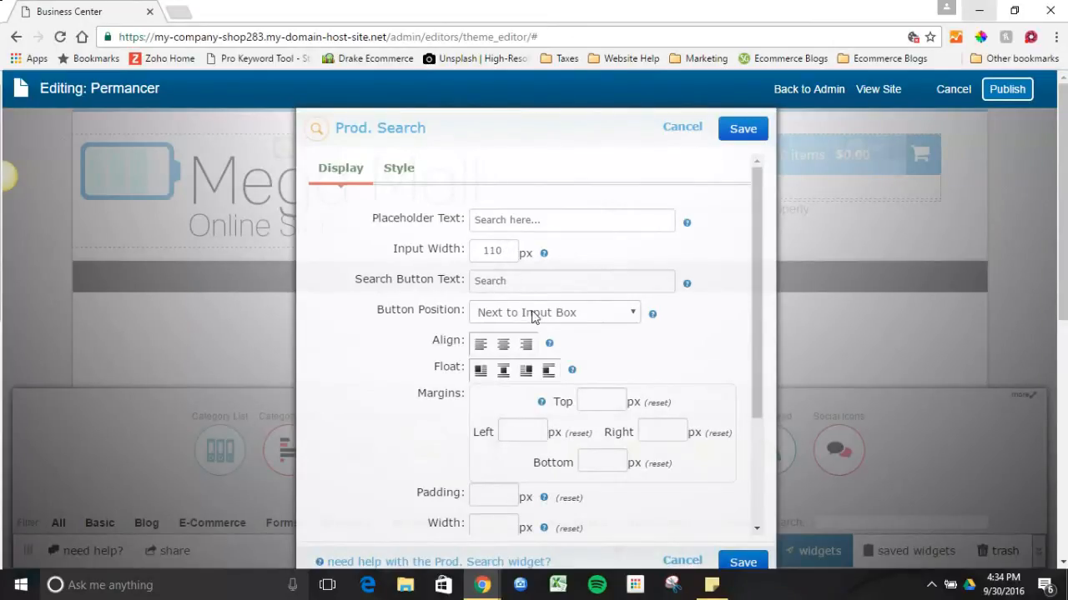
left_click(524, 372)
left_click(739, 131)
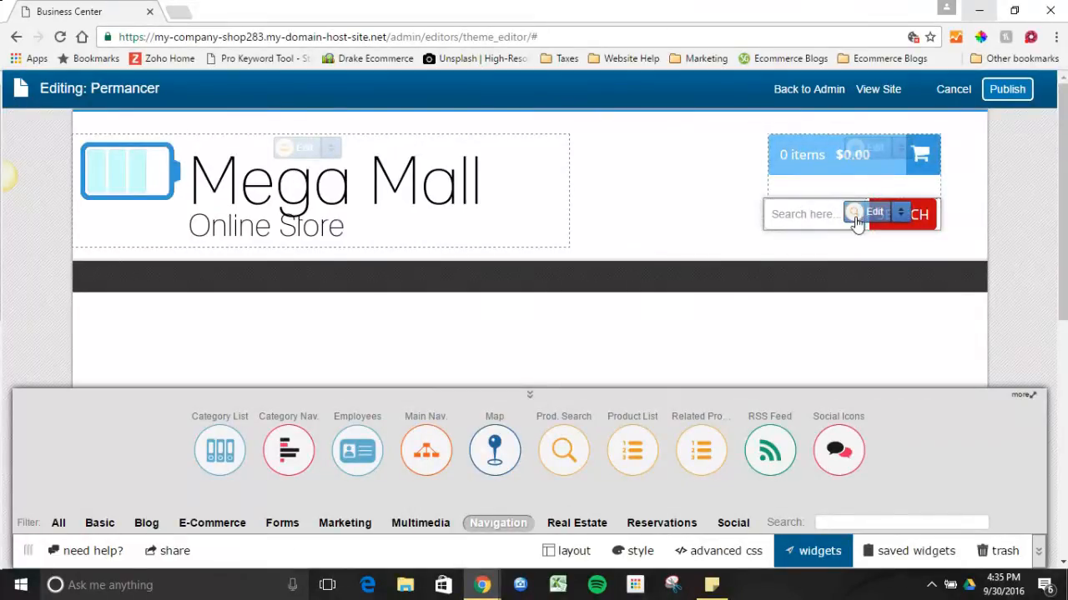
Step: Try the product search widget above the cart detail widget and return it below the cart
left_click_drag(857, 222, 800, 163)
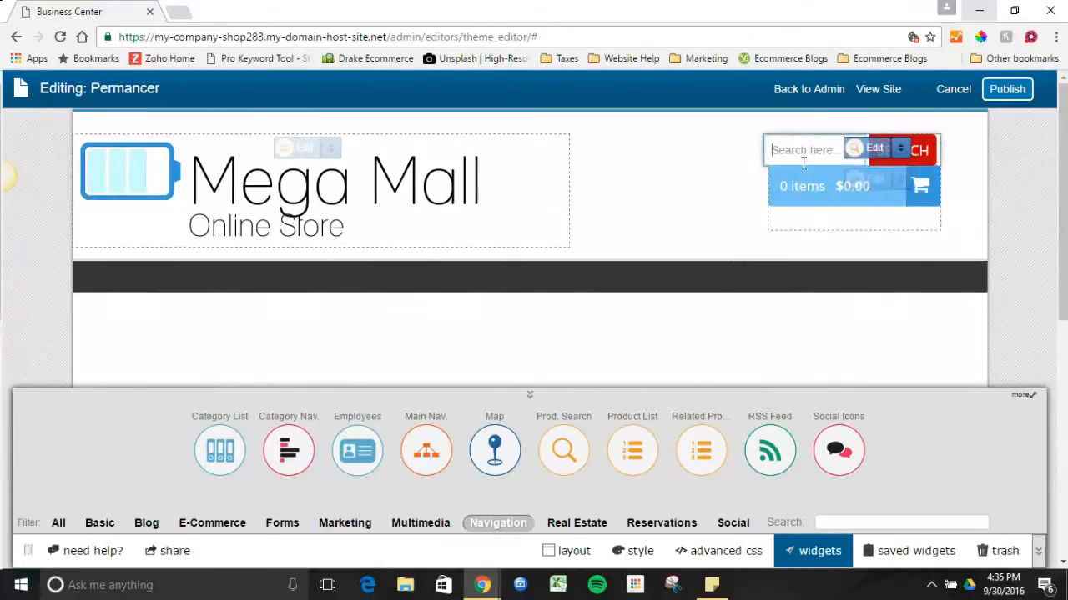
mouse_move(852, 147)
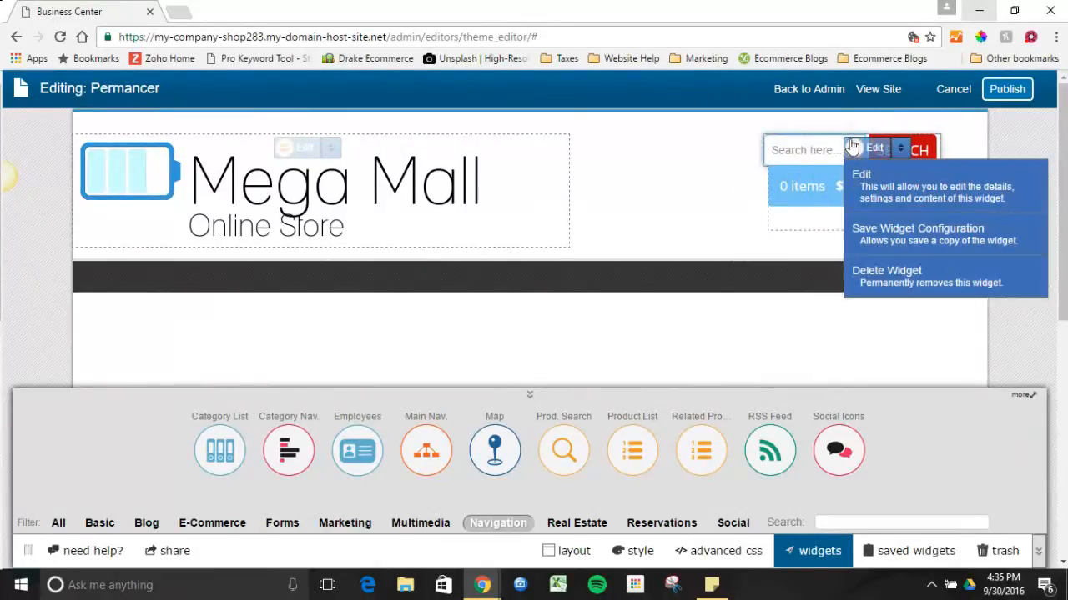
left_click_drag(852, 149, 830, 203)
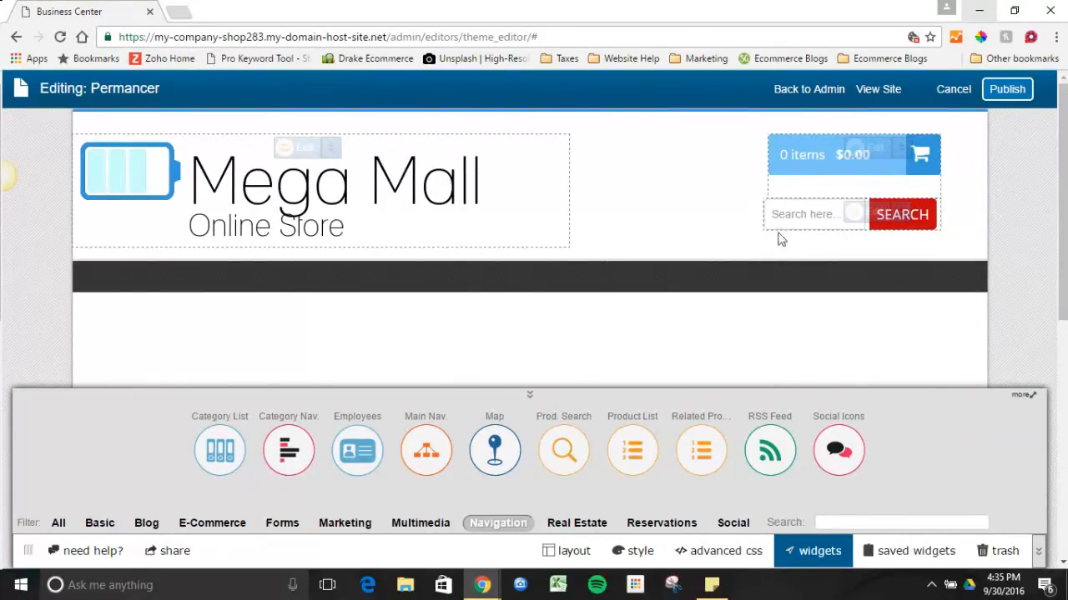
mouse_move(819, 210)
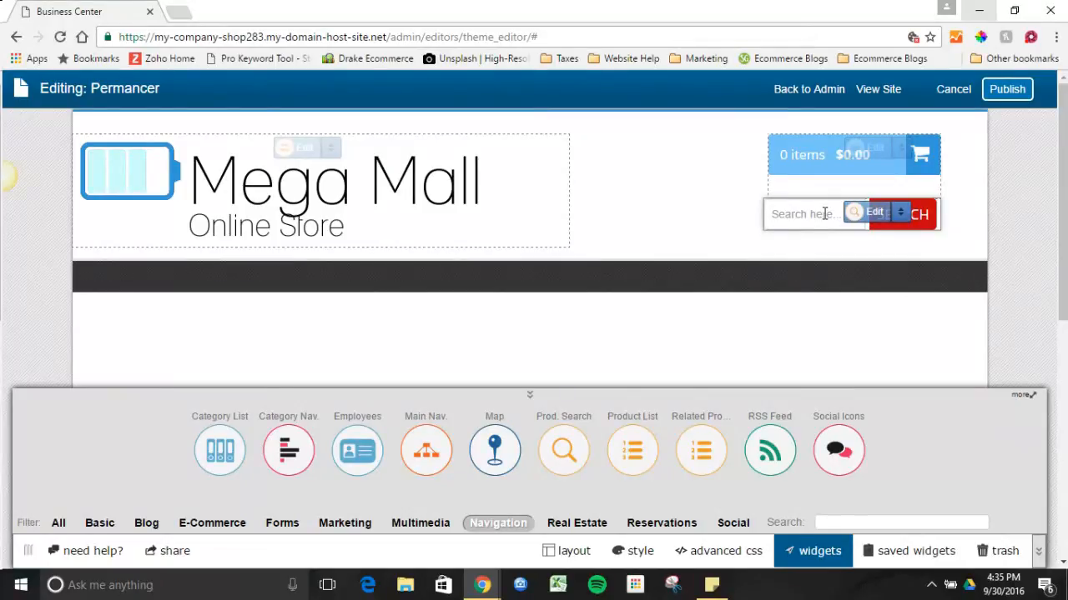
Step: Set the cart detail widget's bottom margin to 25 px and save the widget
left_click(855, 153)
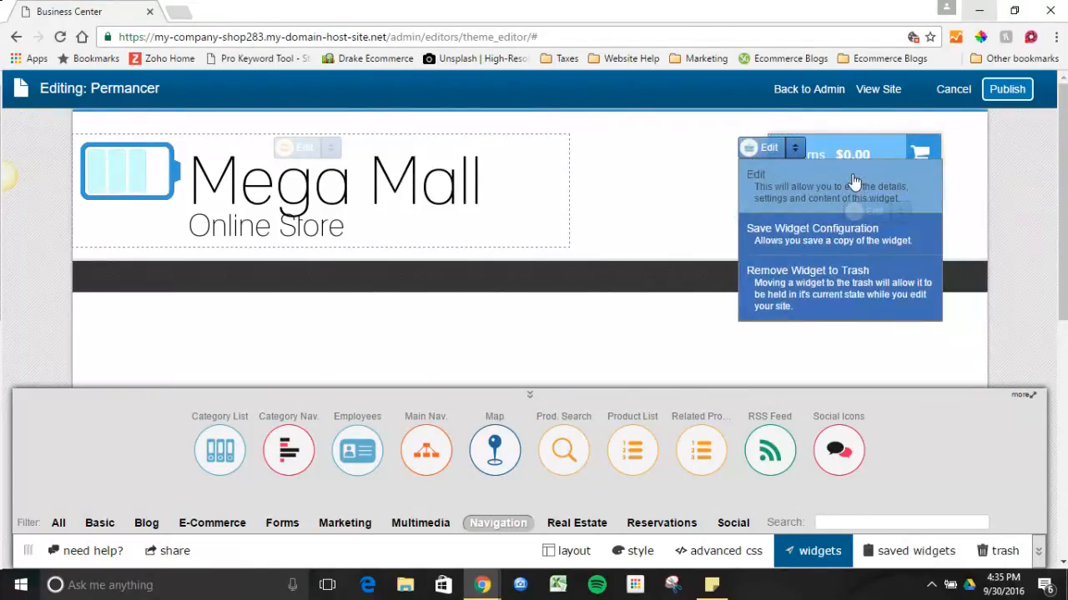
left_click(853, 181)
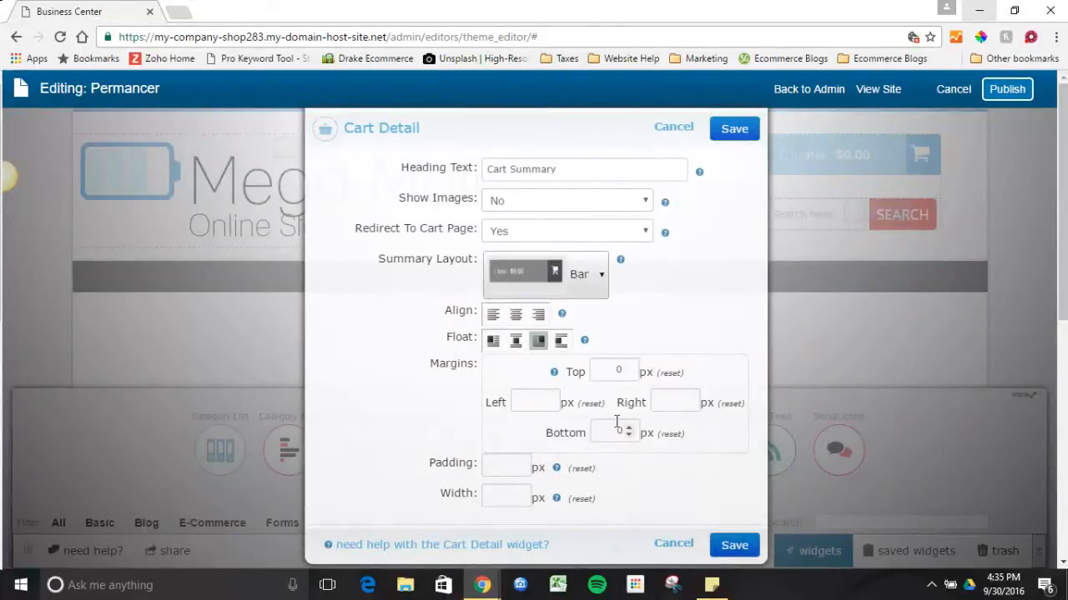
left_click(629, 429)
left_click_drag(631, 426, 630, 432)
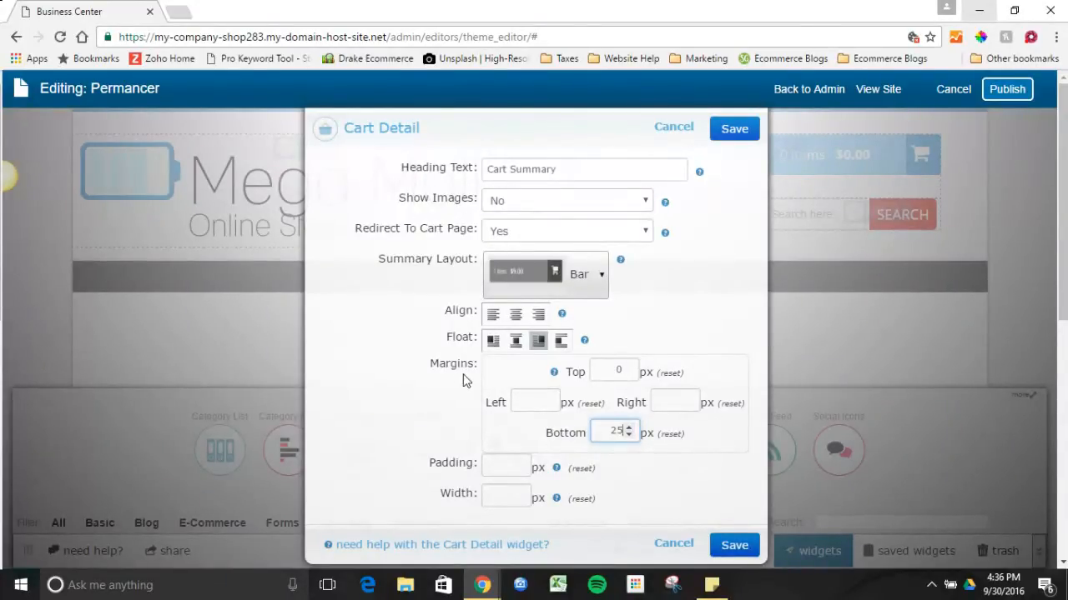
left_click(728, 130)
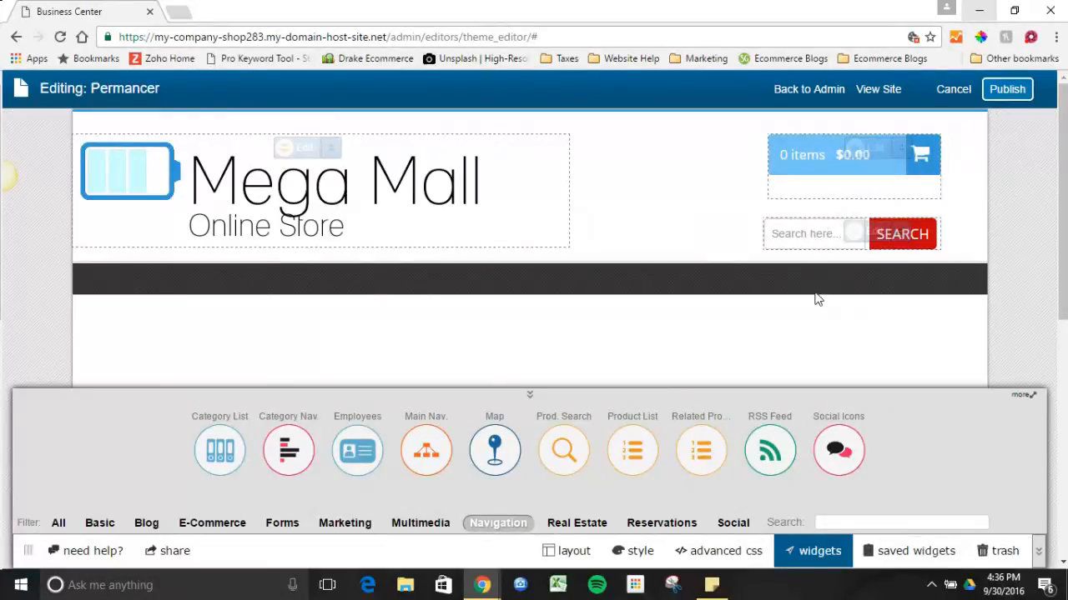
Step: Reduce the cart detail widget's bottom margin so the search box sits directly beneath the cart, and save the widget
mouse_move(867, 147)
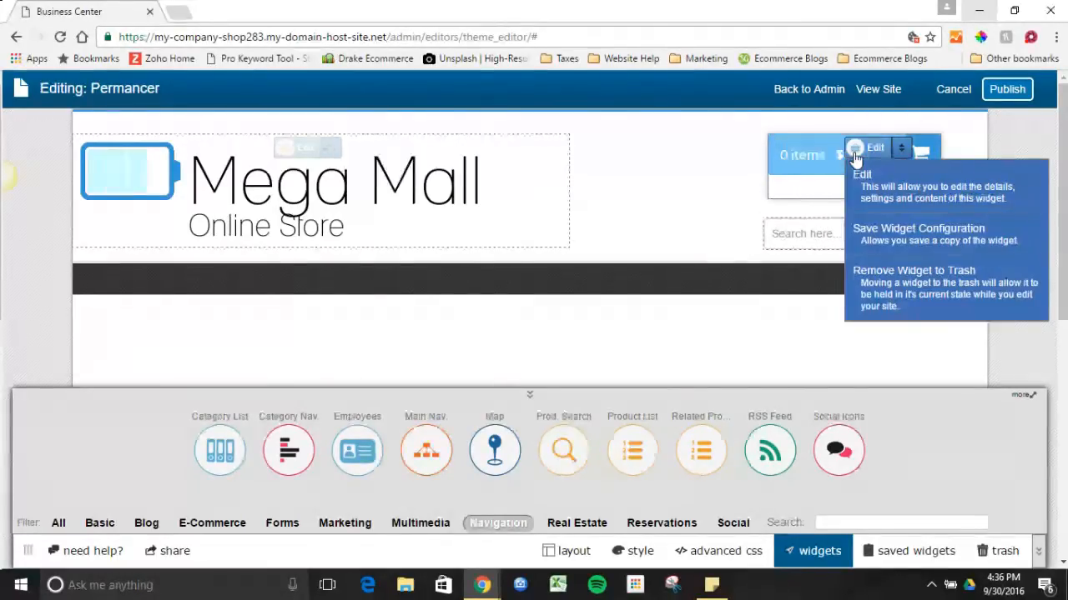
left_click(856, 175)
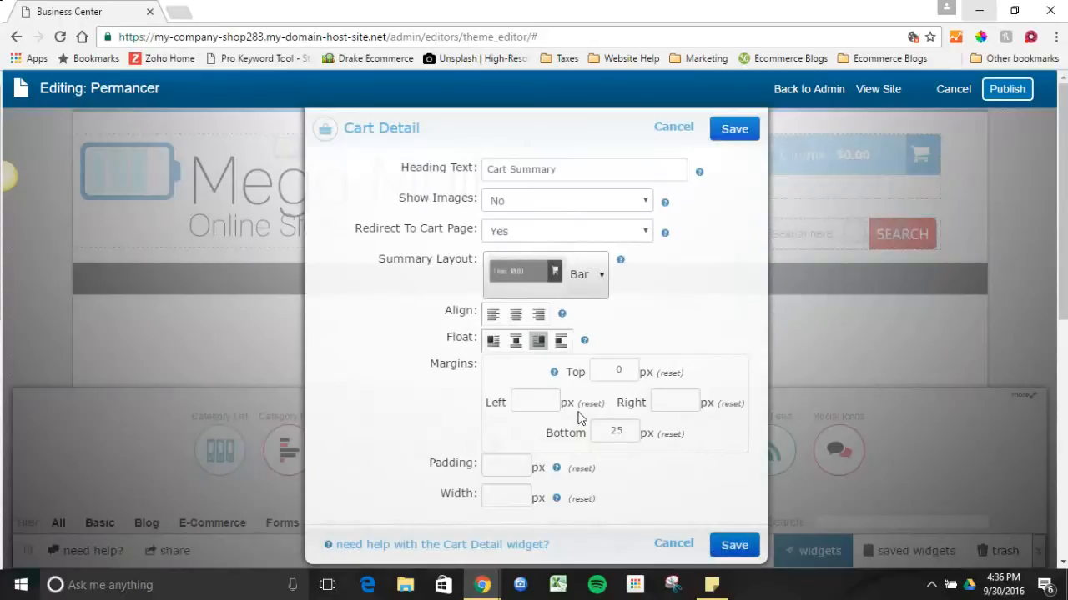
left_click(617, 431)
left_click(627, 435)
left_click(724, 129)
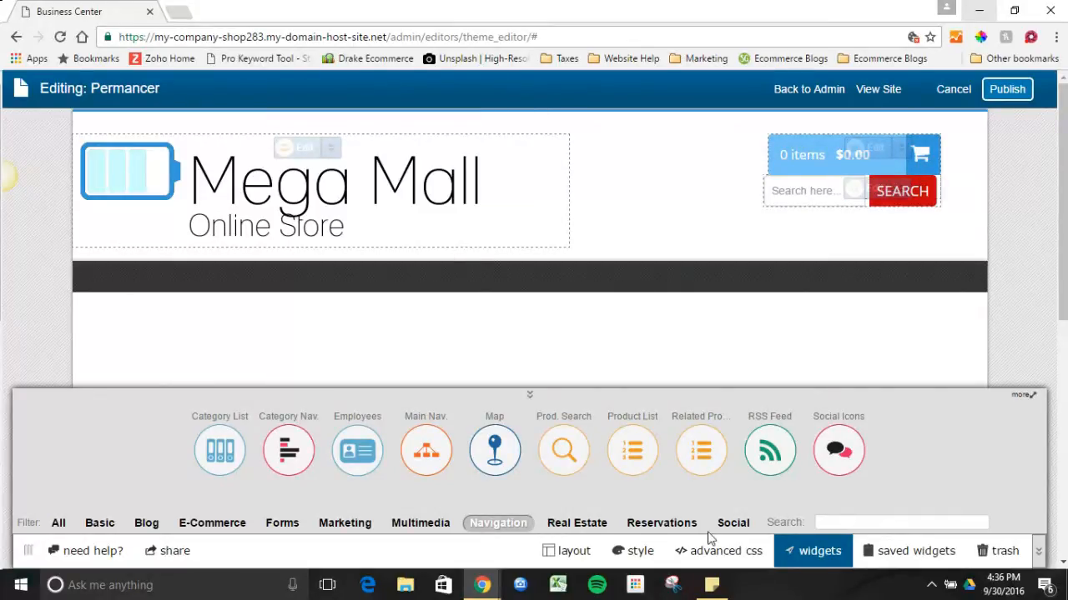
Step: Add a Main Nav. widget from the Basic widgets to the dark bar below the header and include the Home page
left_click(100, 523)
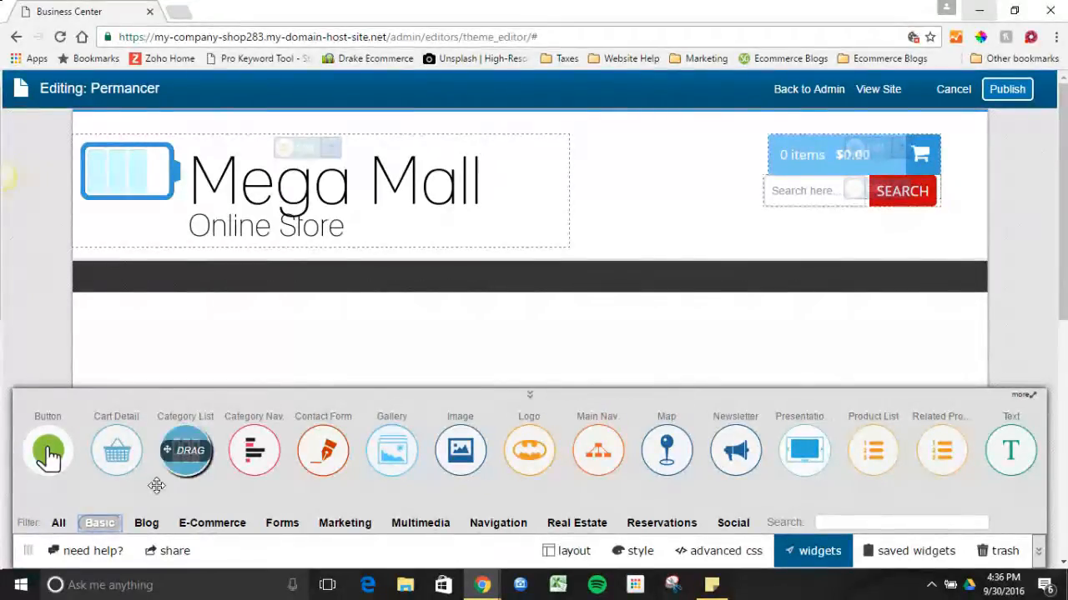
left_click(100, 522)
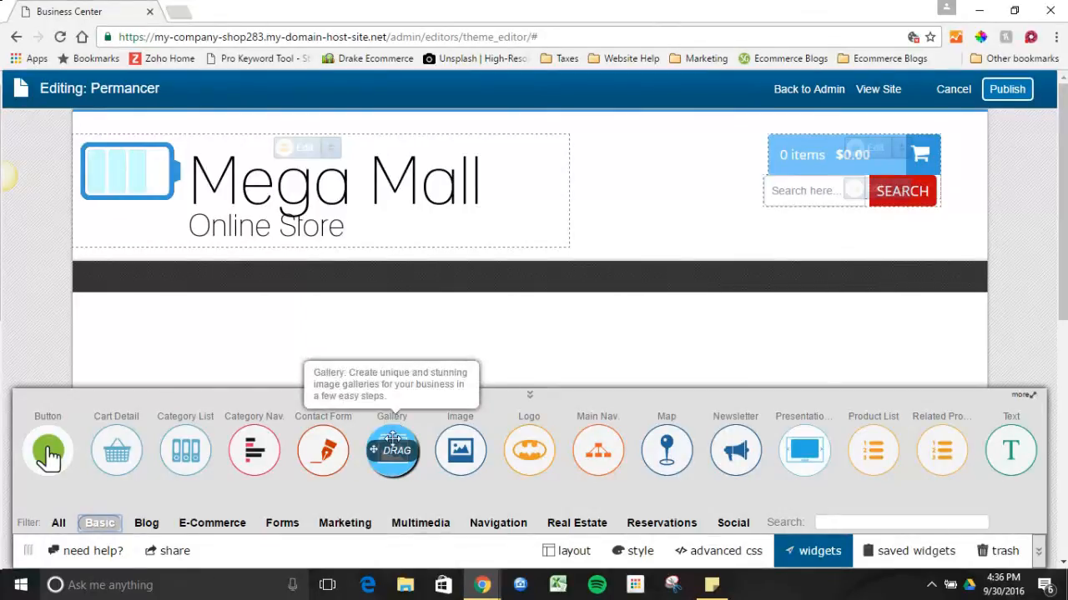
left_click_drag(597, 454, 555, 292)
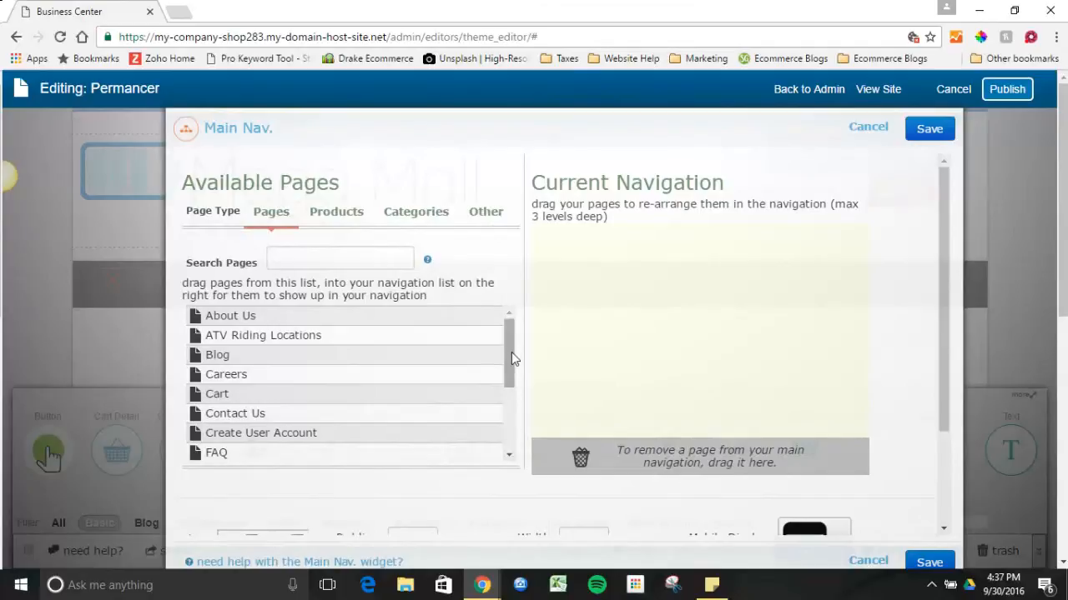
left_click_drag(511, 354, 509, 391)
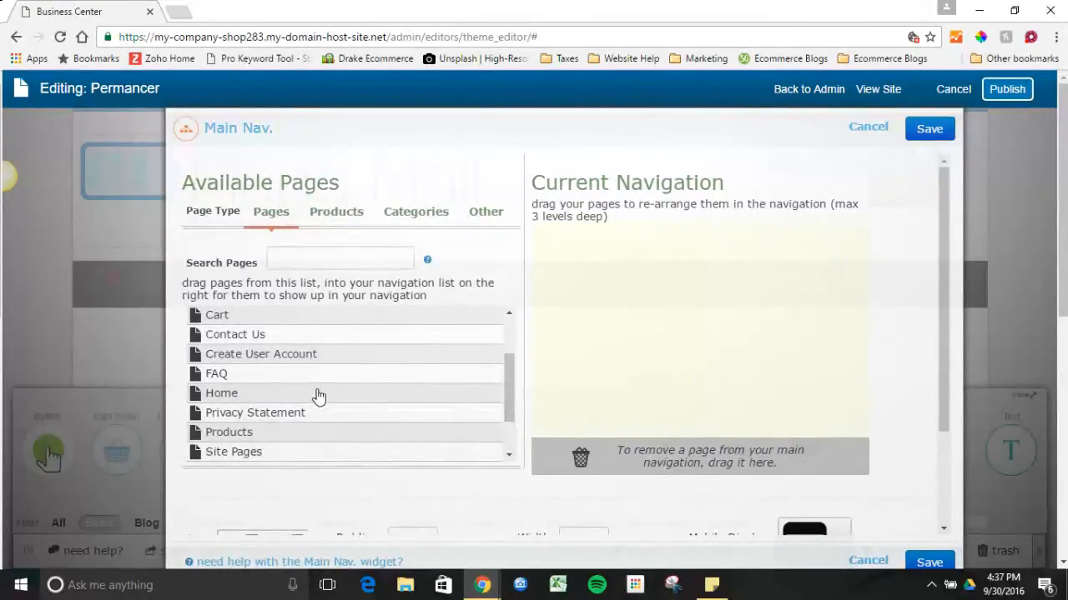
left_click_drag(317, 396, 583, 298)
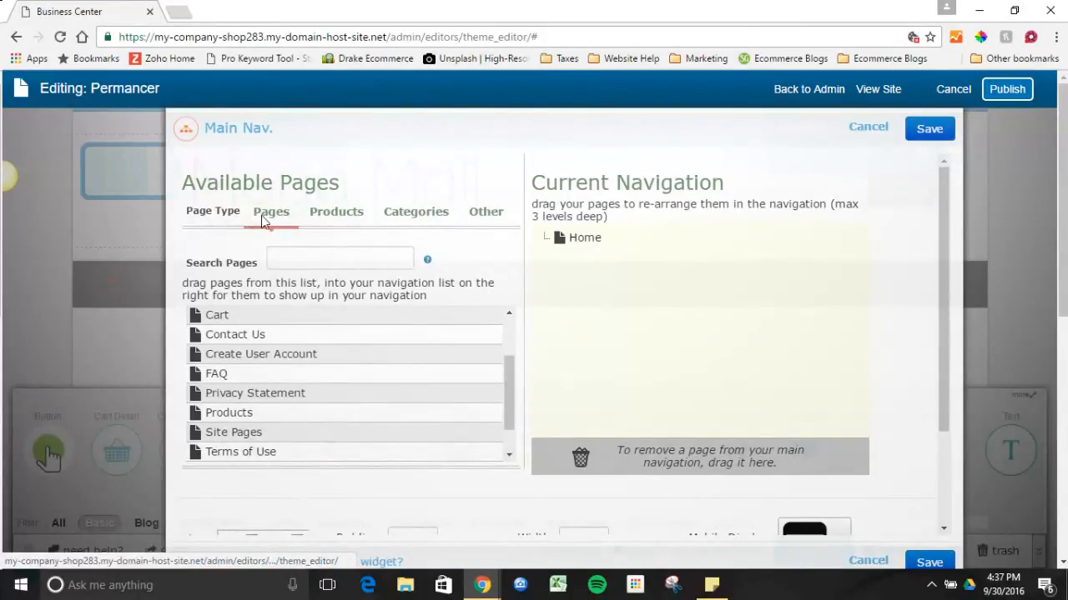
Step: Add the Toys, Electronics & Gaming Accessories and Fan Gear categories below Home in the current navigation
left_click(411, 223)
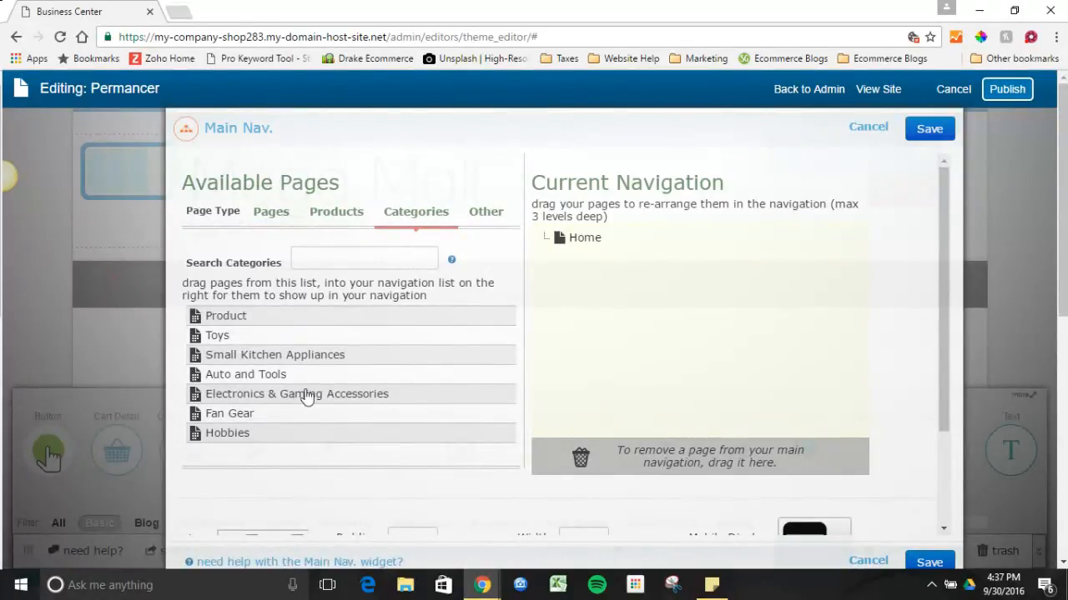
left_click_drag(262, 343, 600, 272)
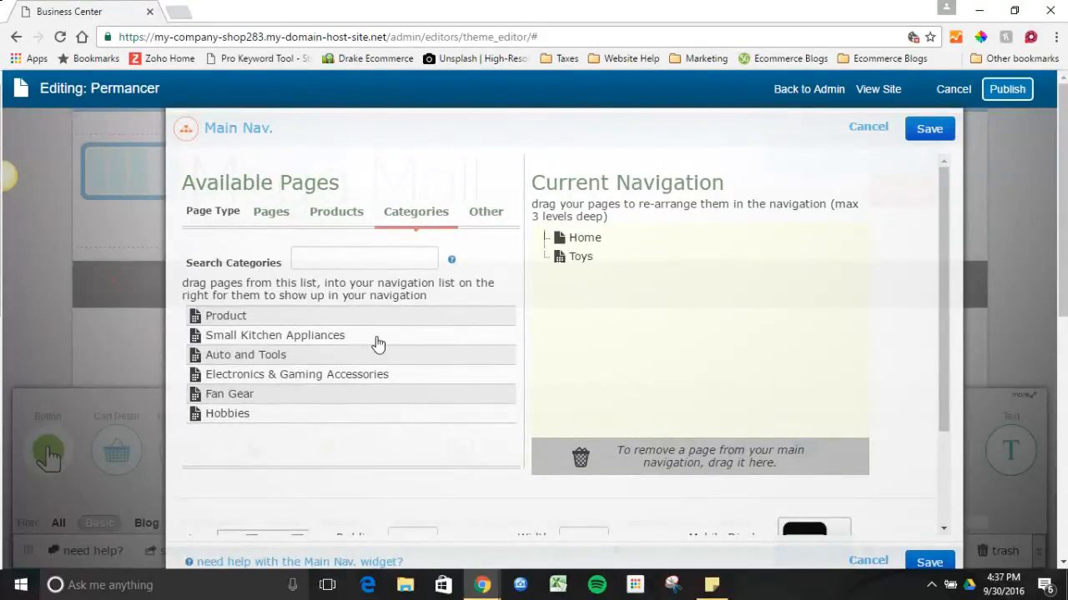
left_click_drag(376, 375, 570, 343)
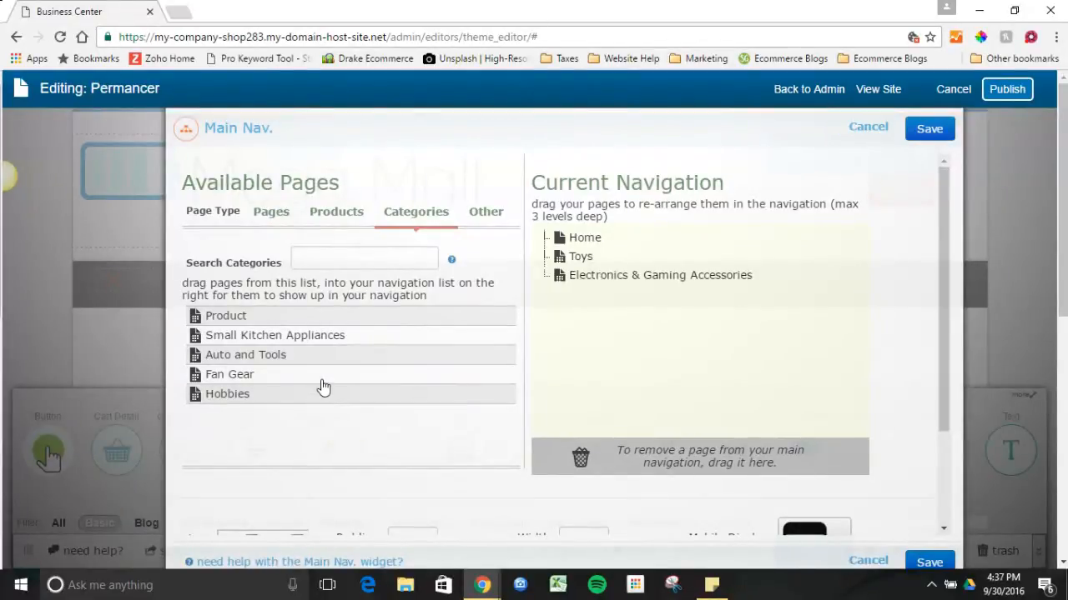
left_click_drag(322, 382, 637, 315)
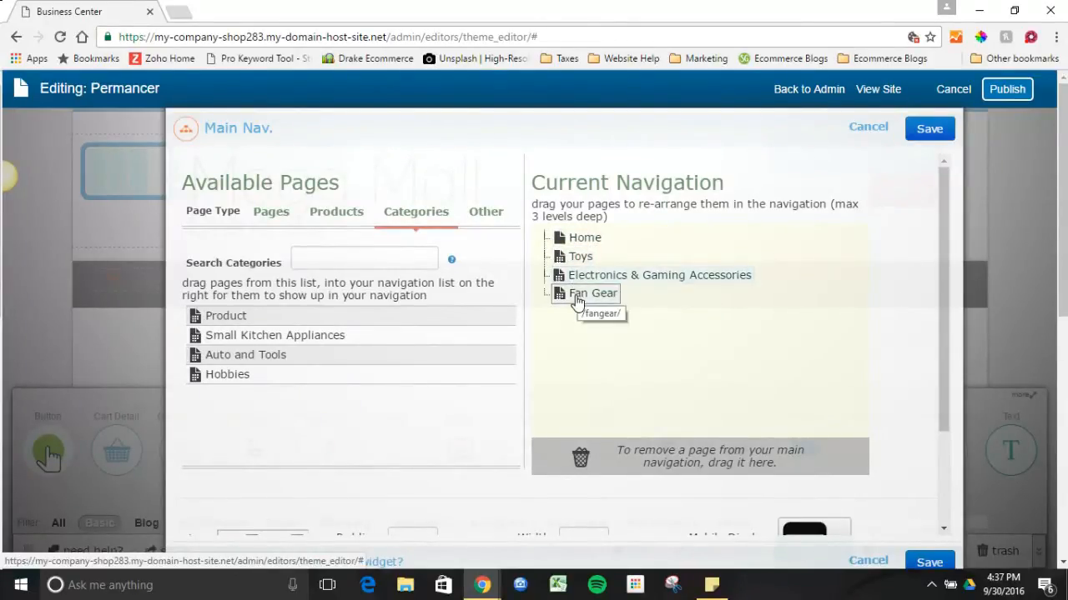
Step: Add the Contact Us and Cart pages to the end of the current navigation
left_click(265, 215)
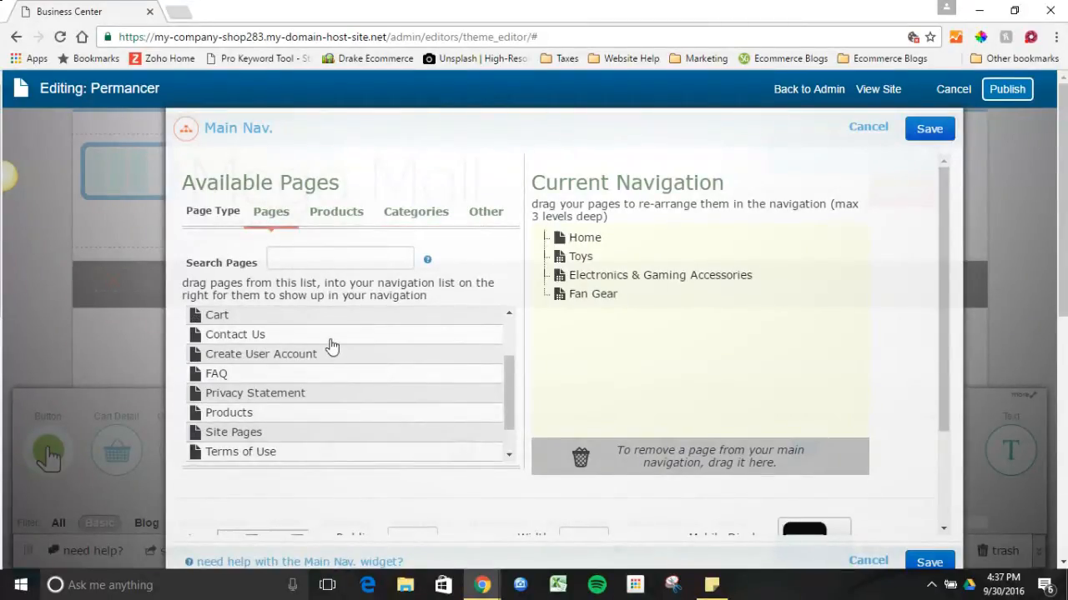
left_click_drag(330, 339, 602, 345)
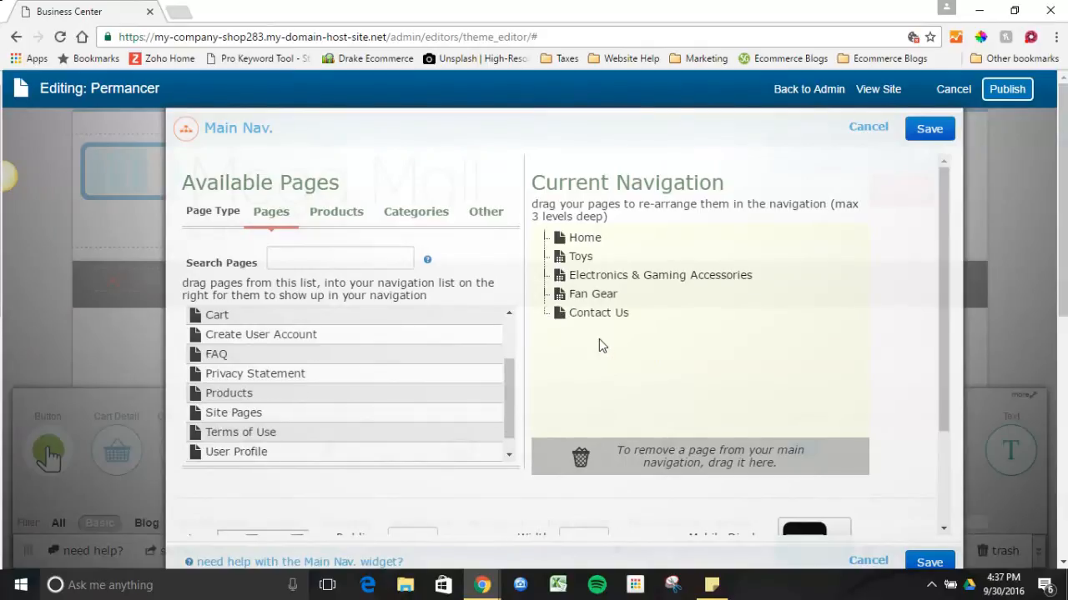
left_click_drag(434, 321, 590, 376)
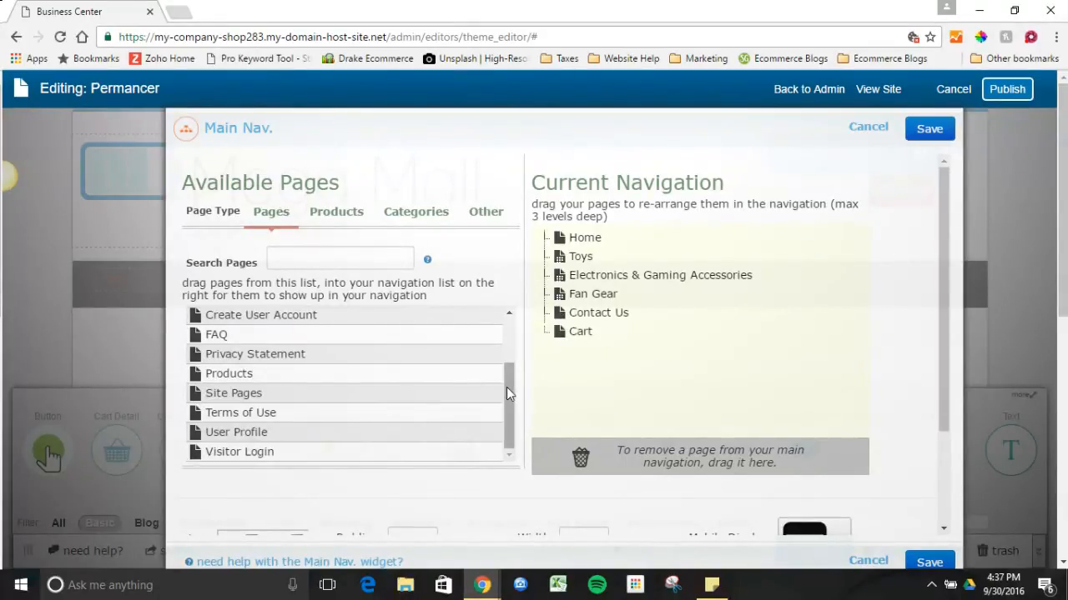
Step: Nest the About Us, Blog and Careers pages under Contact Us in the navigation and save the widget
mouse_move(507, 387)
left_mouse_down()
mouse_move(503, 342)
mouse_move(505, 382)
left_mouse_up()
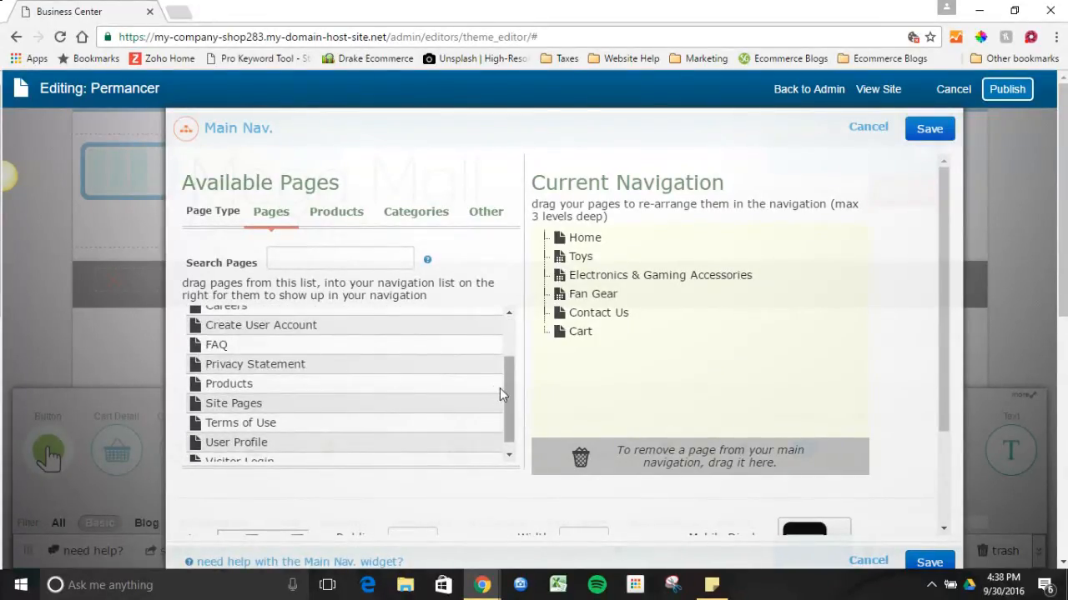
scroll(499, 388, "down", 1)
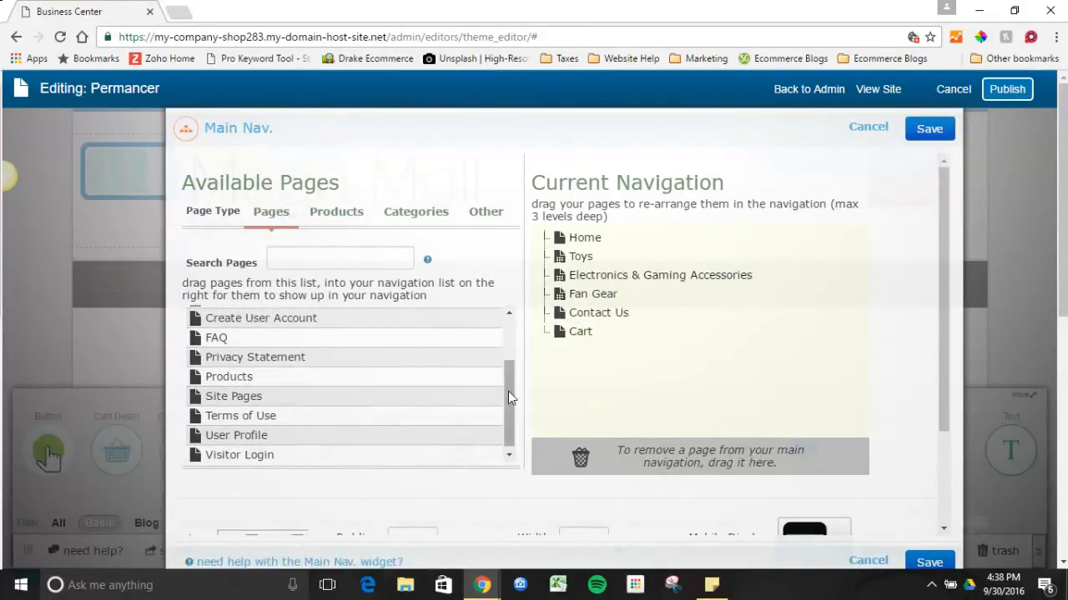
left_click_drag(508, 392, 506, 342)
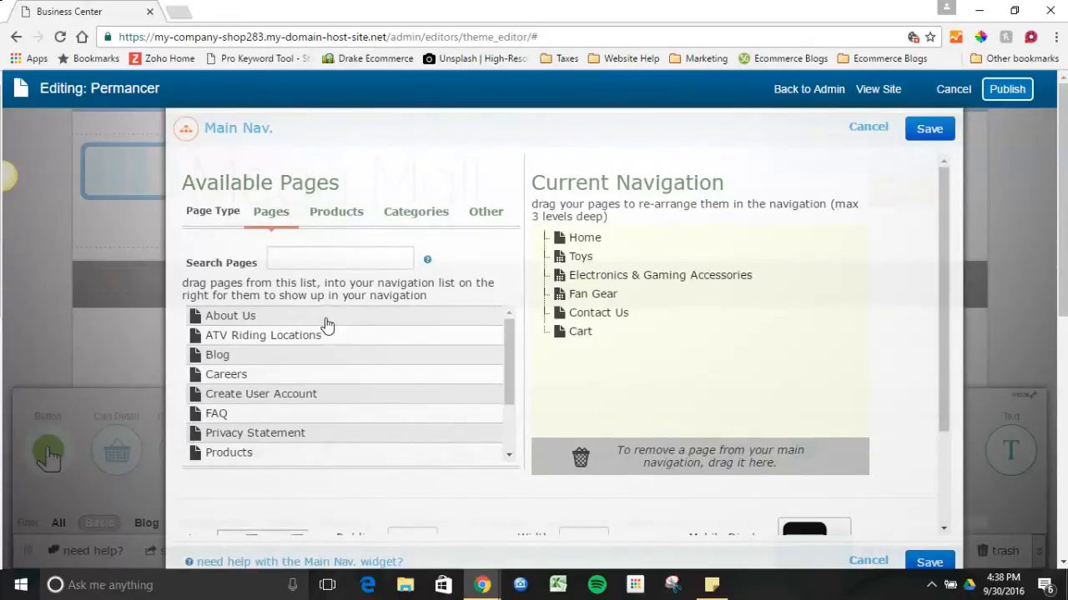
left_click_drag(326, 325, 594, 317)
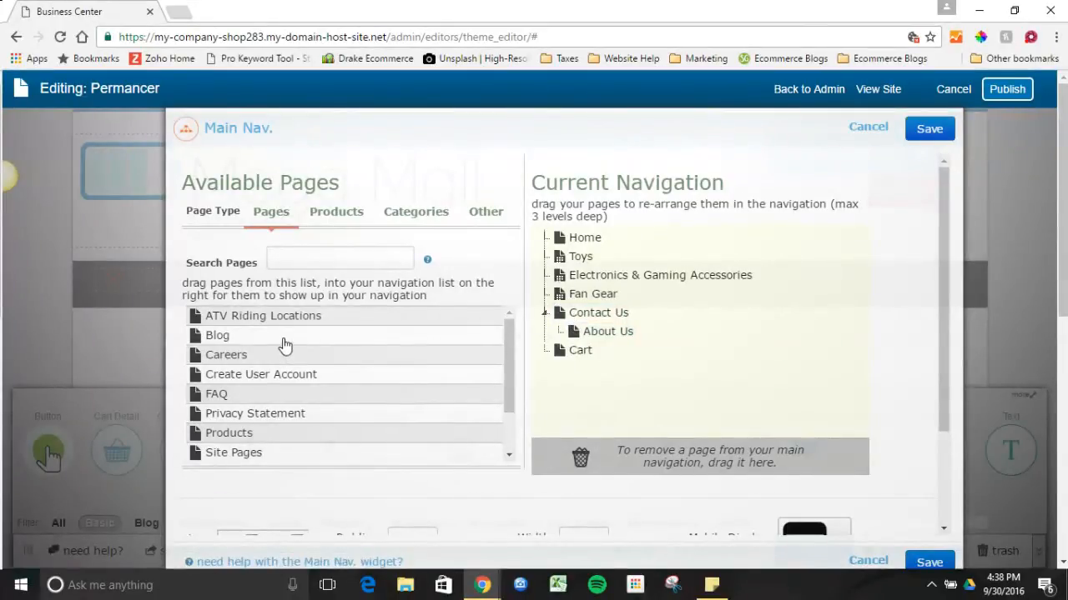
left_click_drag(284, 345, 574, 335)
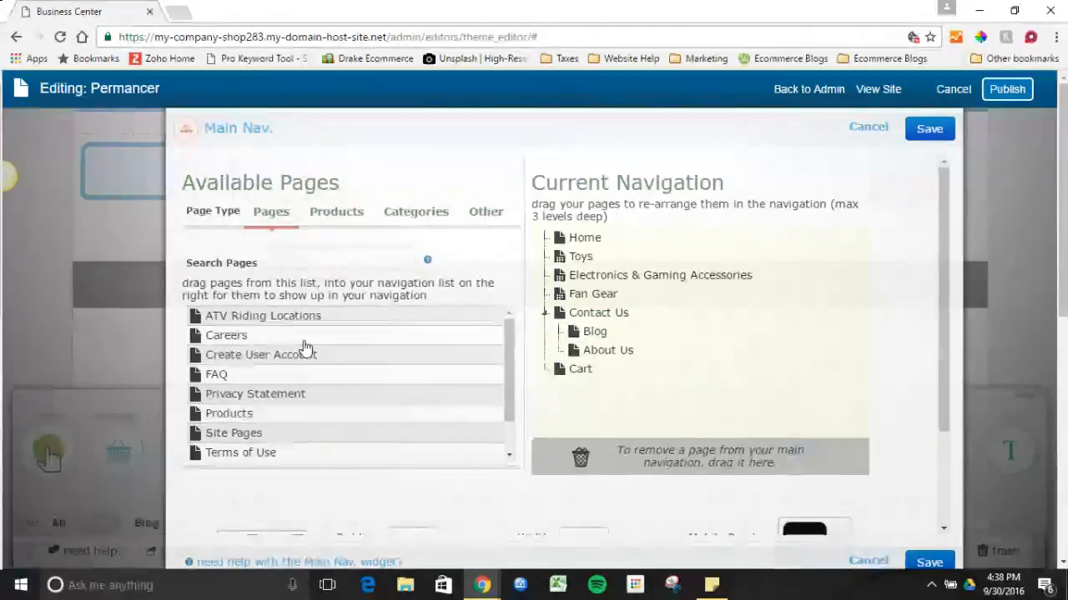
left_click_drag(300, 342, 588, 322)
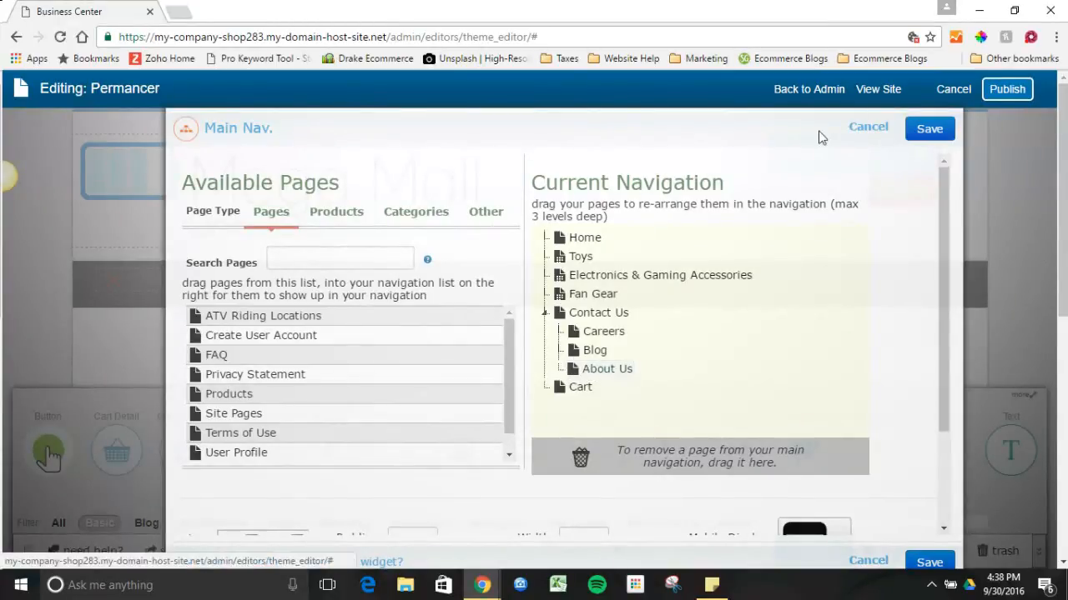
left_click(913, 129)
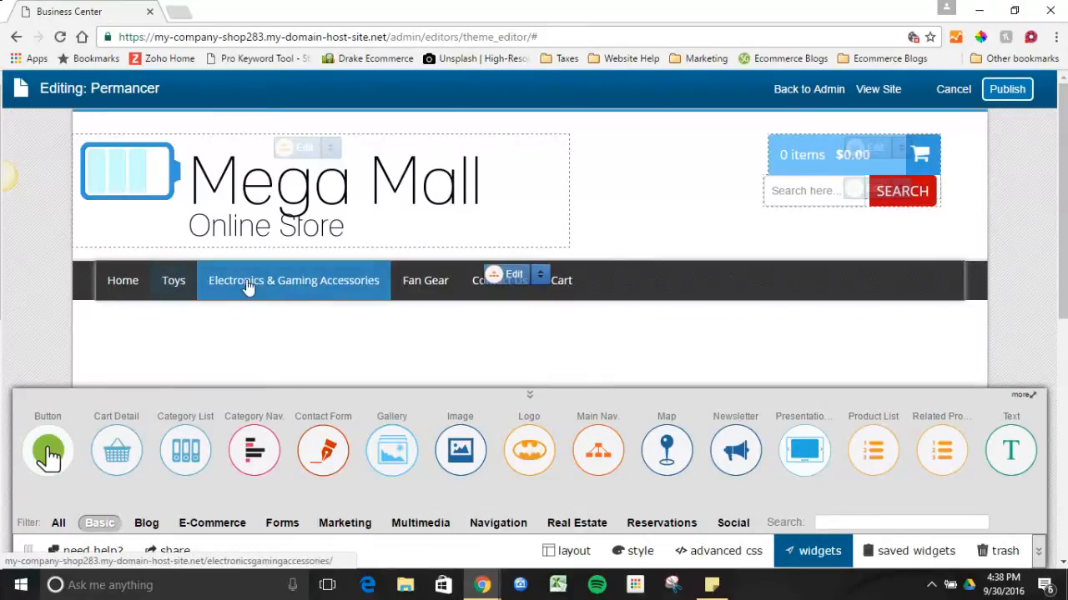
Step: Add a Category Nav. widget to the left column of the dark footer and save it with its default settings
mouse_move(474, 292)
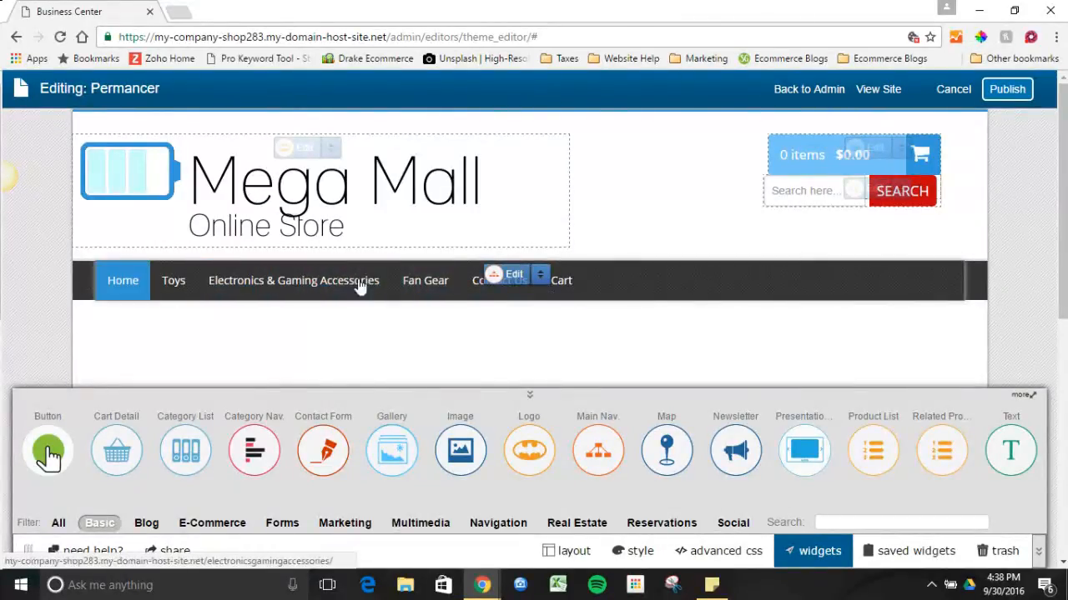
scroll(633, 191, "down", 2)
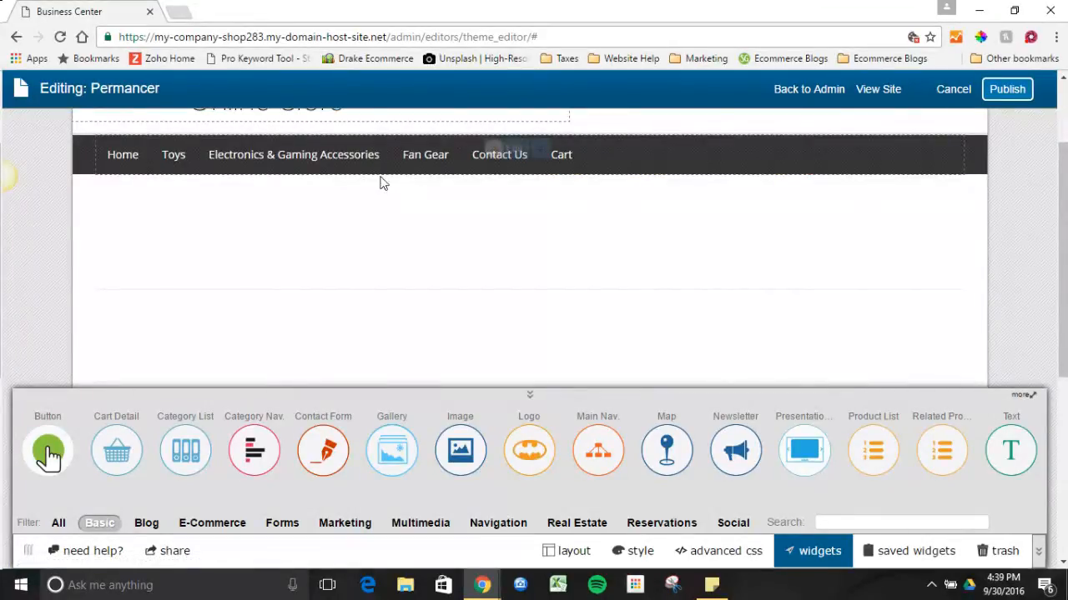
left_click_drag(1062, 275, 1065, 402)
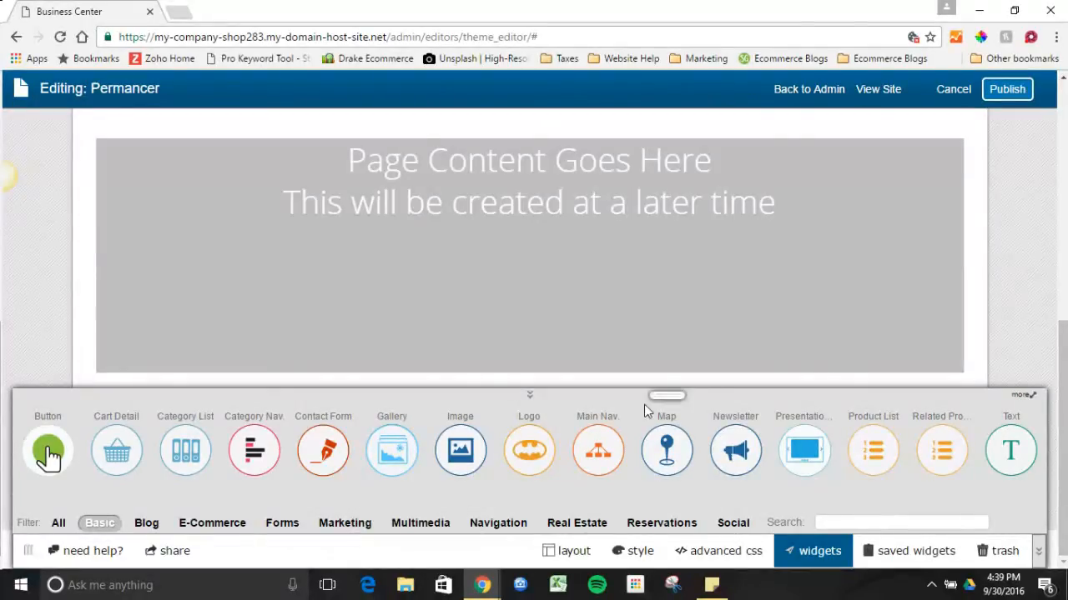
left_click(644, 397)
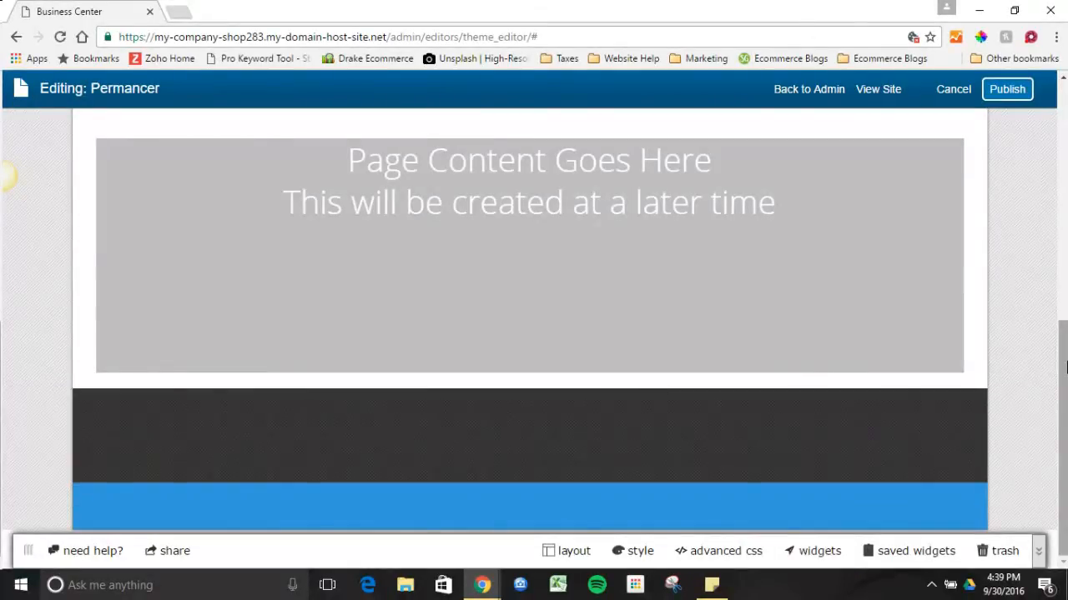
left_click(817, 552)
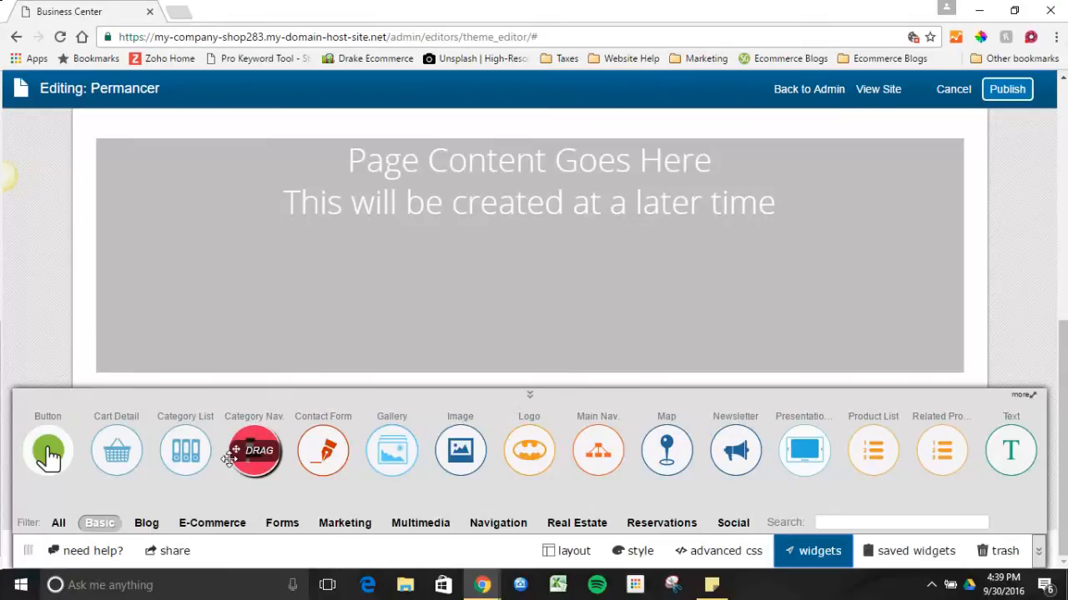
left_click_drag(255, 450, 6, 392)
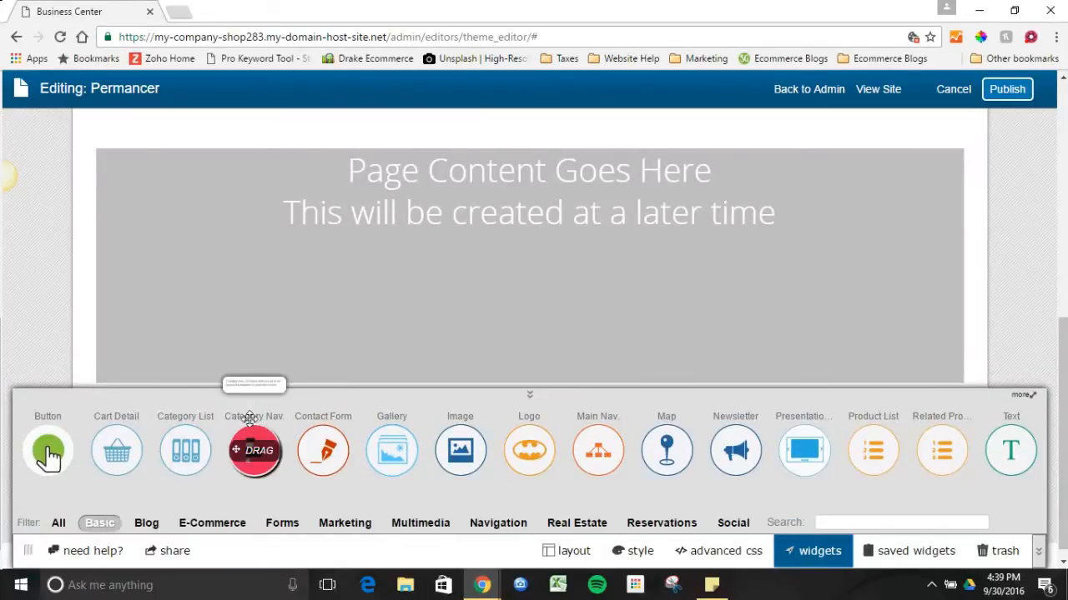
left_click_drag(260, 458, 210, 458)
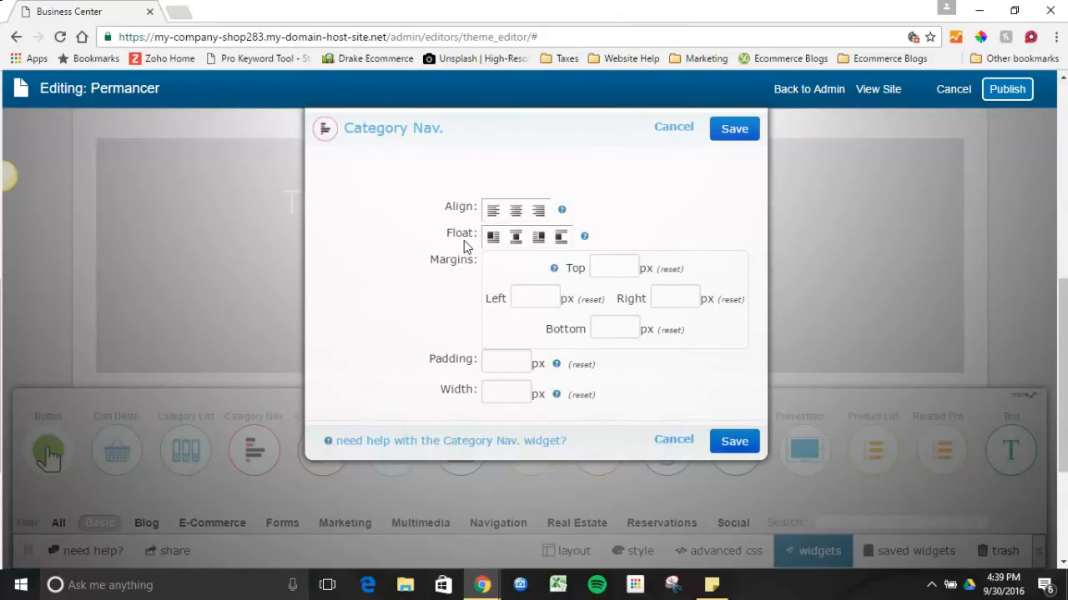
left_click(731, 133)
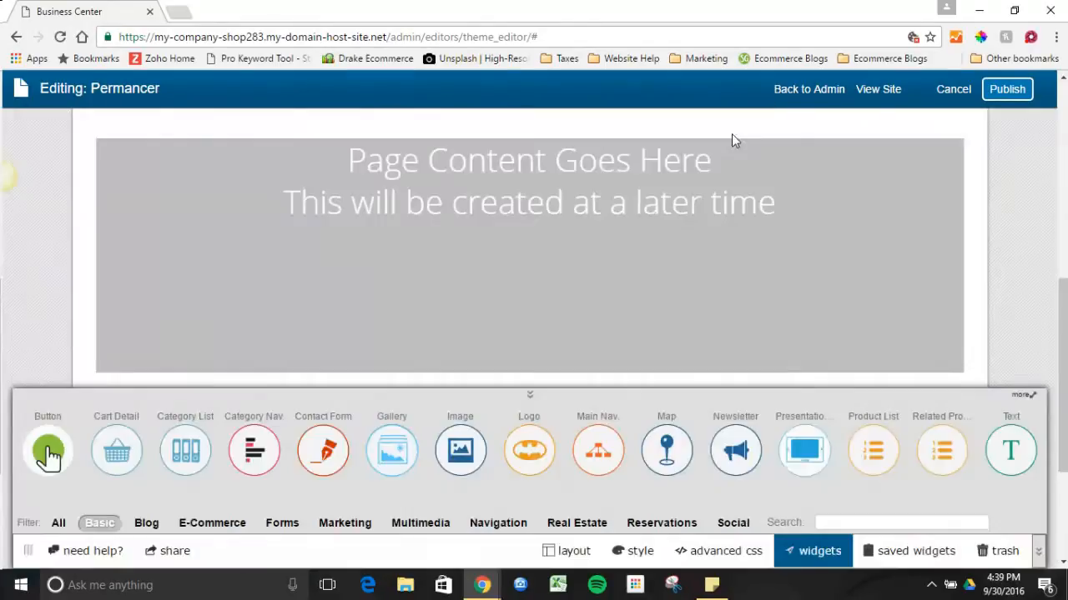
scroll(1066, 209, "down", 3)
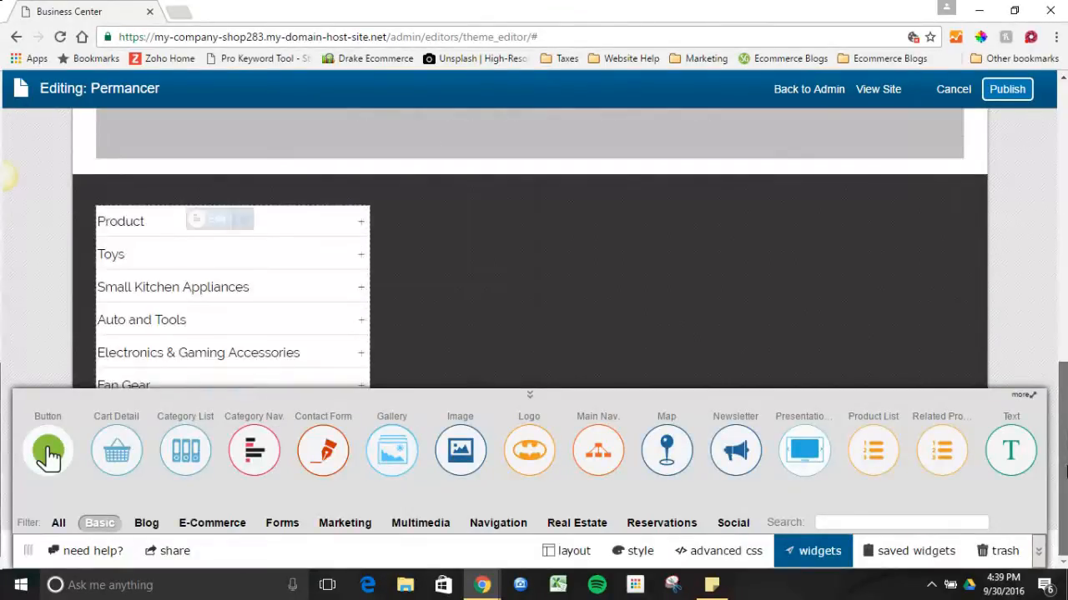
left_click(529, 397)
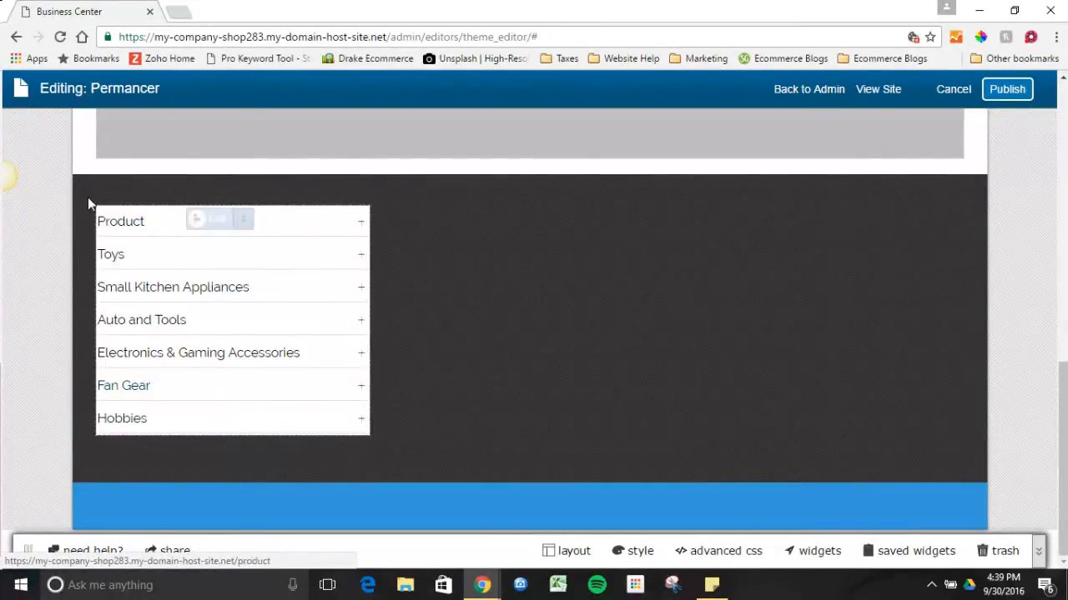
Step: Add a Newsletter widget to the right column of the dark footer and save it with its default settings
left_click(697, 551)
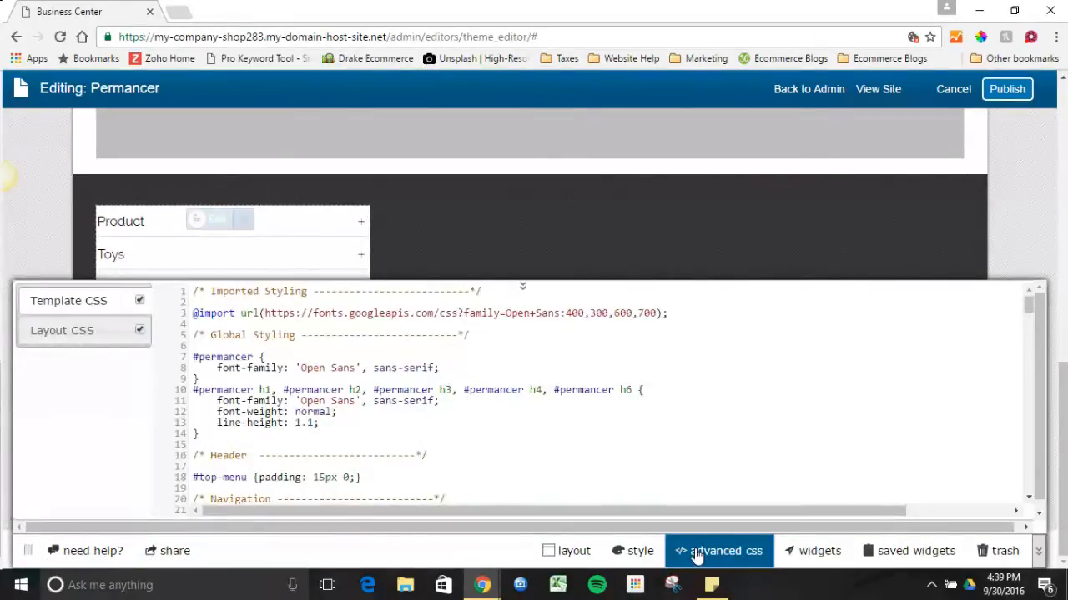
left_click(788, 552)
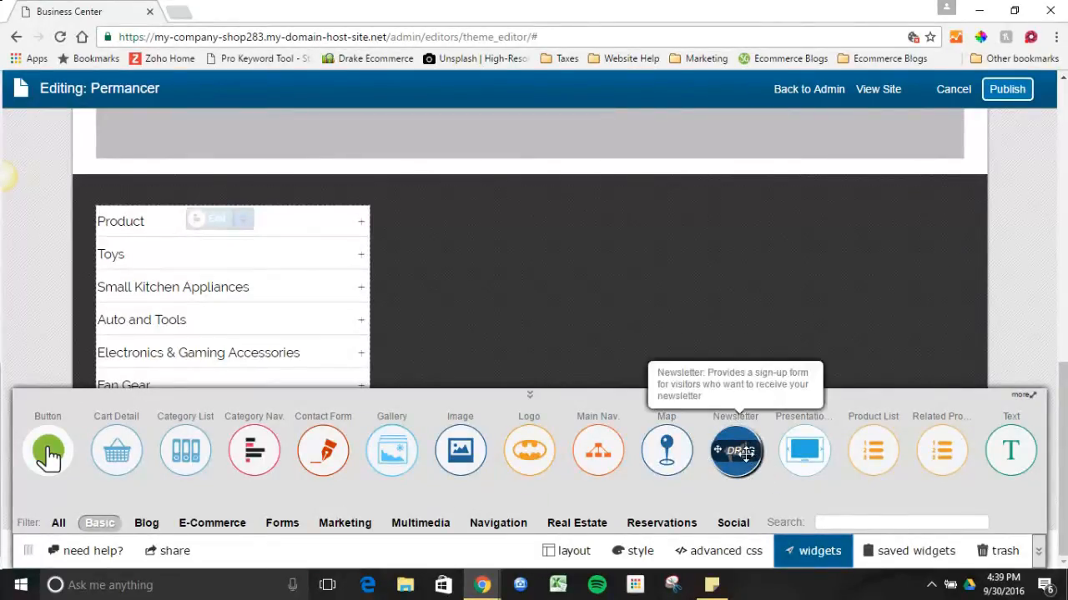
left_click_drag(744, 450, 876, 234)
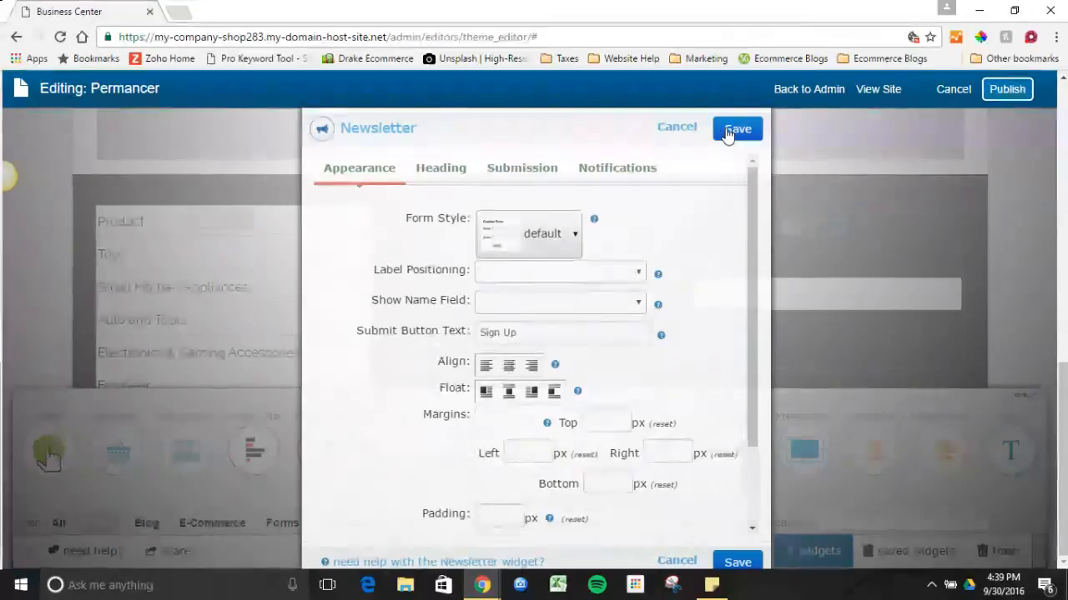
left_click(728, 134)
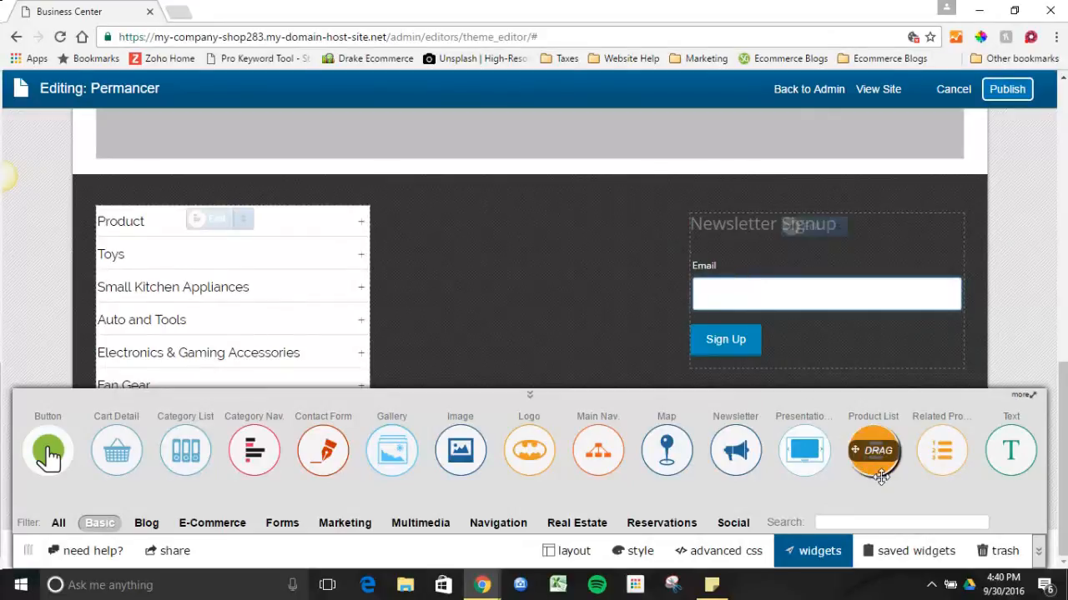
Step: Add a Text widget reading "Something about company ad" to the middle column of the dark footer and save it
left_click_drag(993, 458, 549, 233)
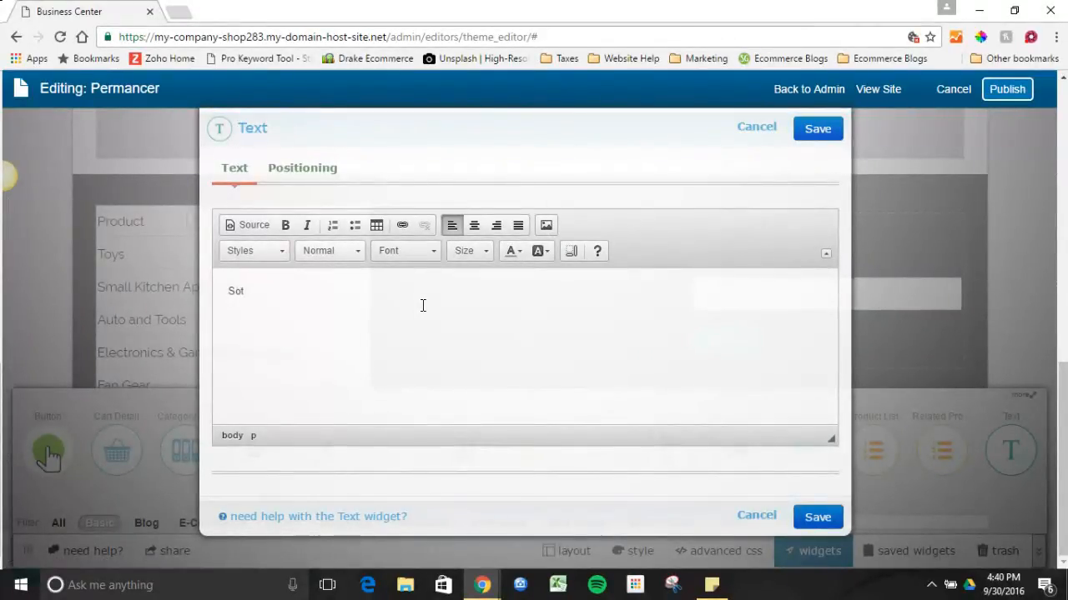
type("Sot")
key("BackSpace")
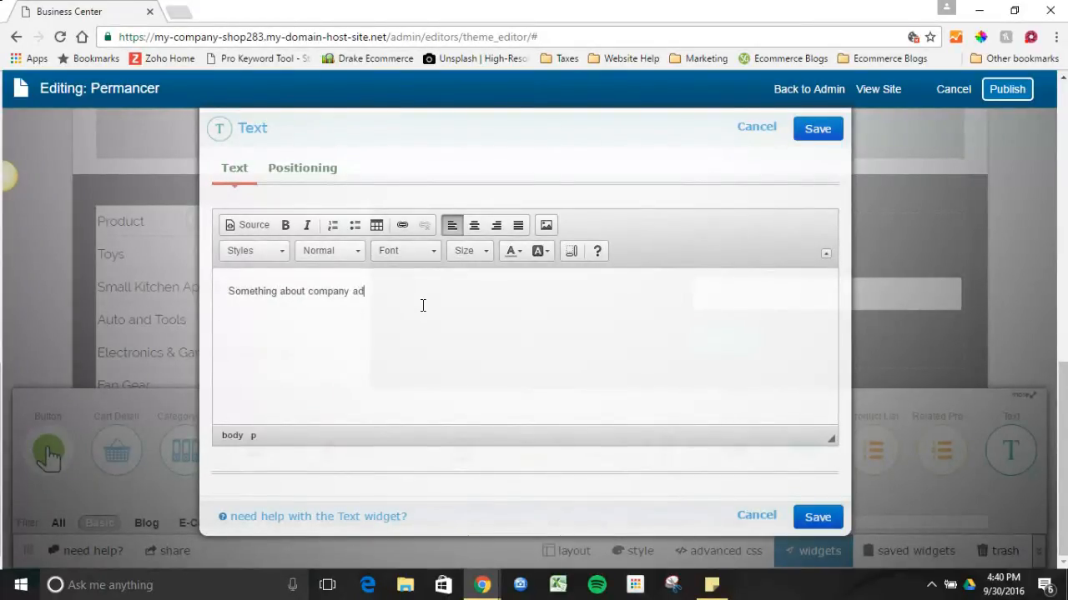
left_click(546, 225)
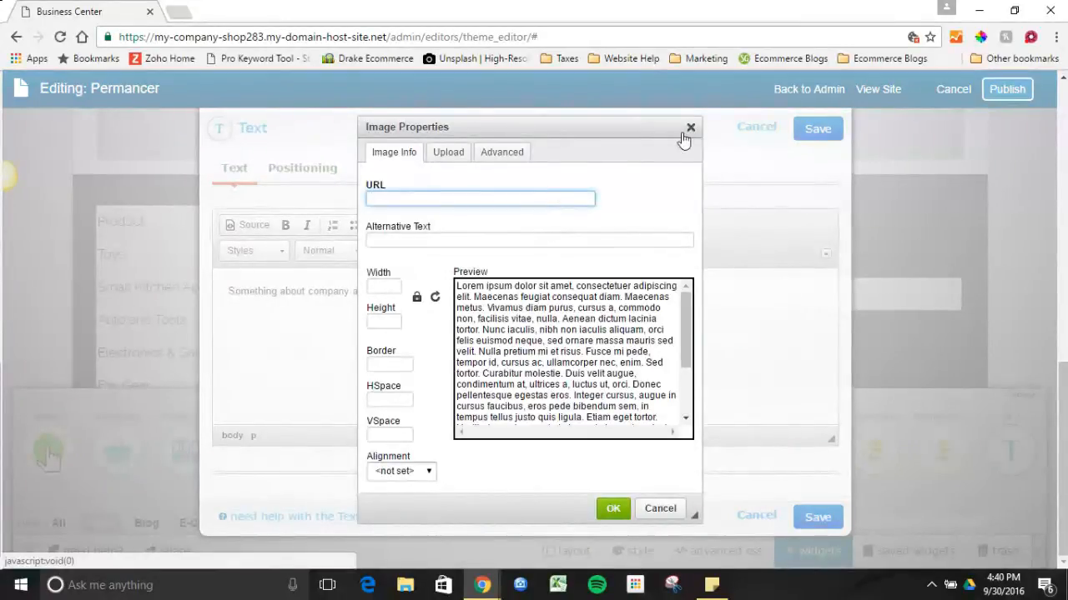
left_click(691, 128)
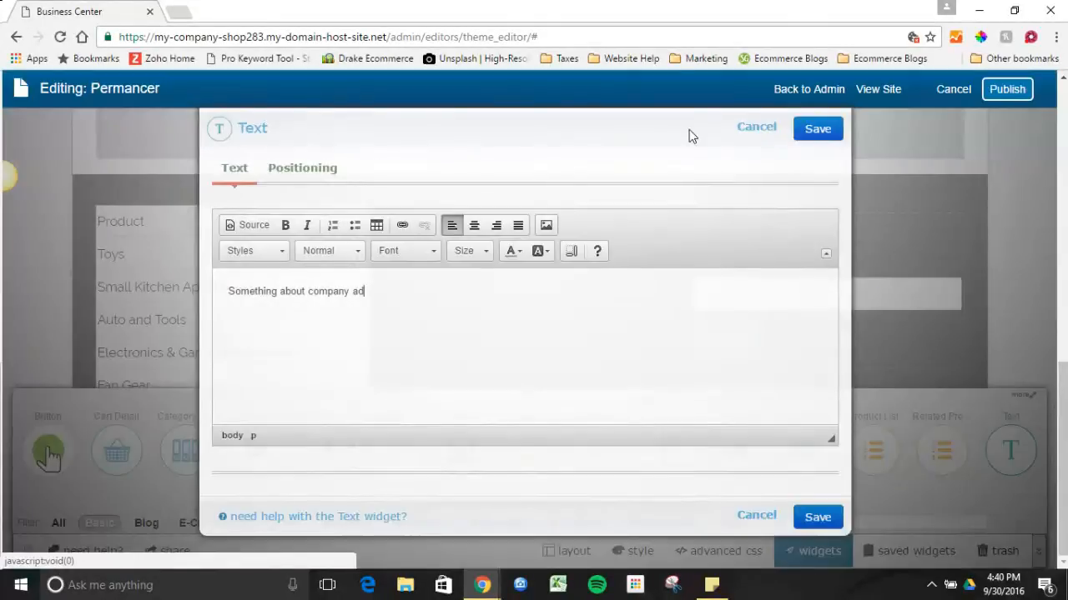
left_click(399, 226)
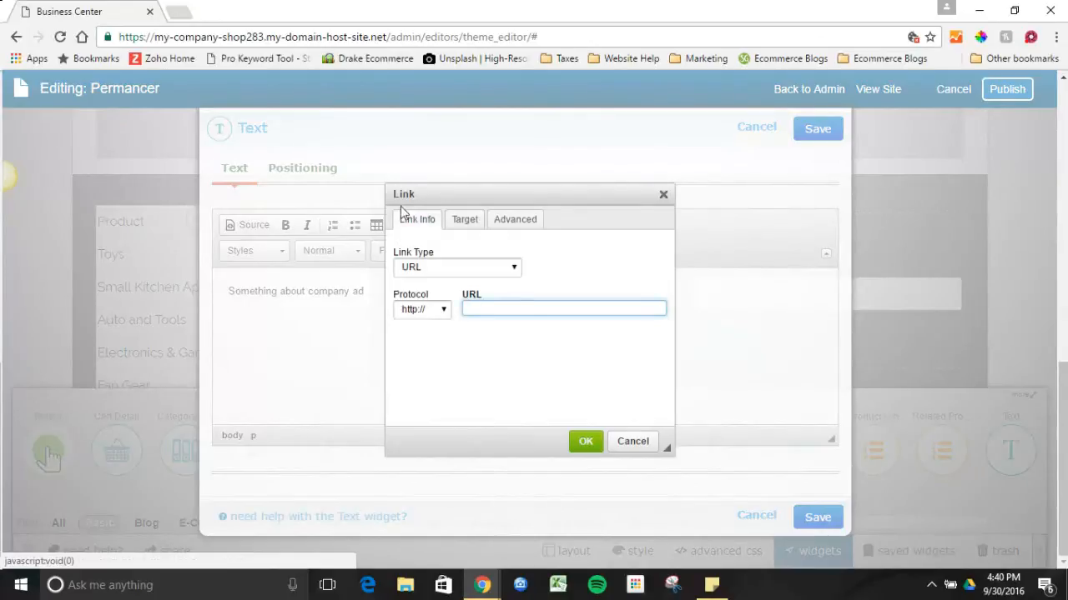
left_click(663, 194)
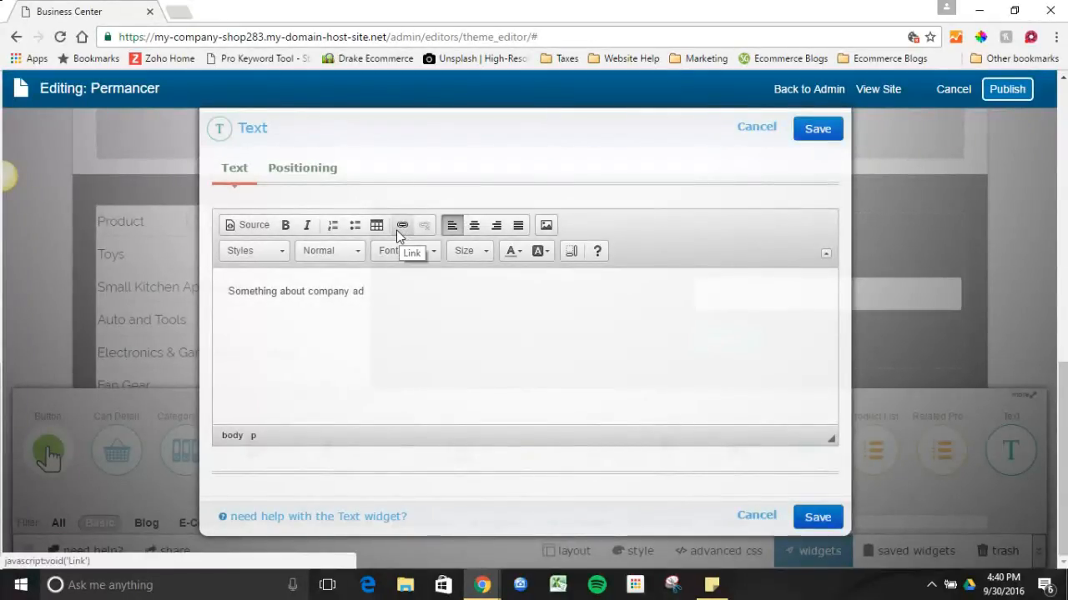
left_click(819, 129)
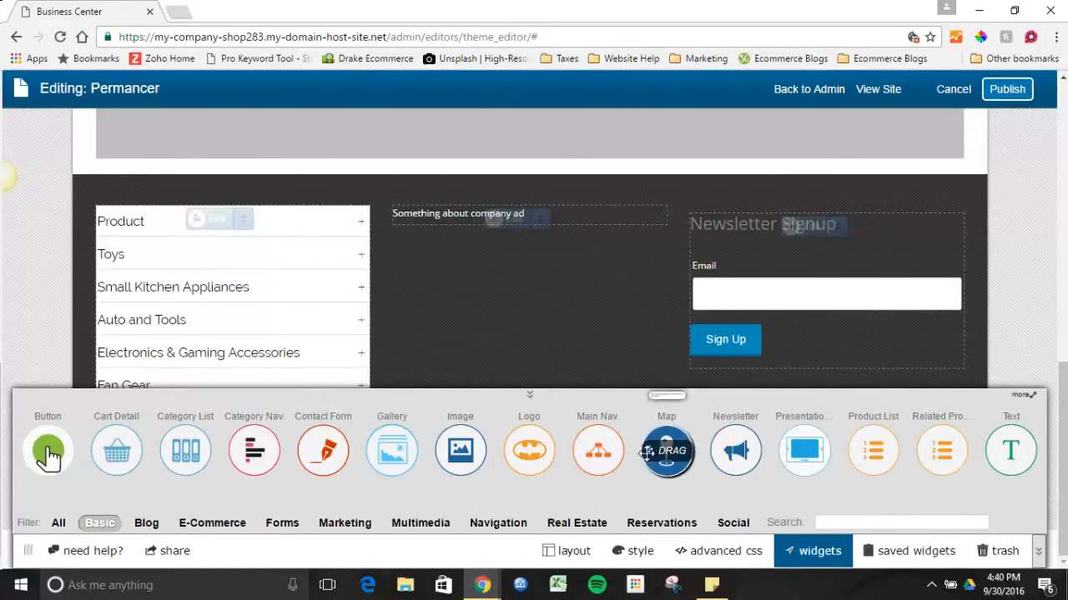
Step: Place a Map widget below the text in the middle footer column, with Google Maps as provider and "california" as address
left_click_drag(667, 450, 574, 289)
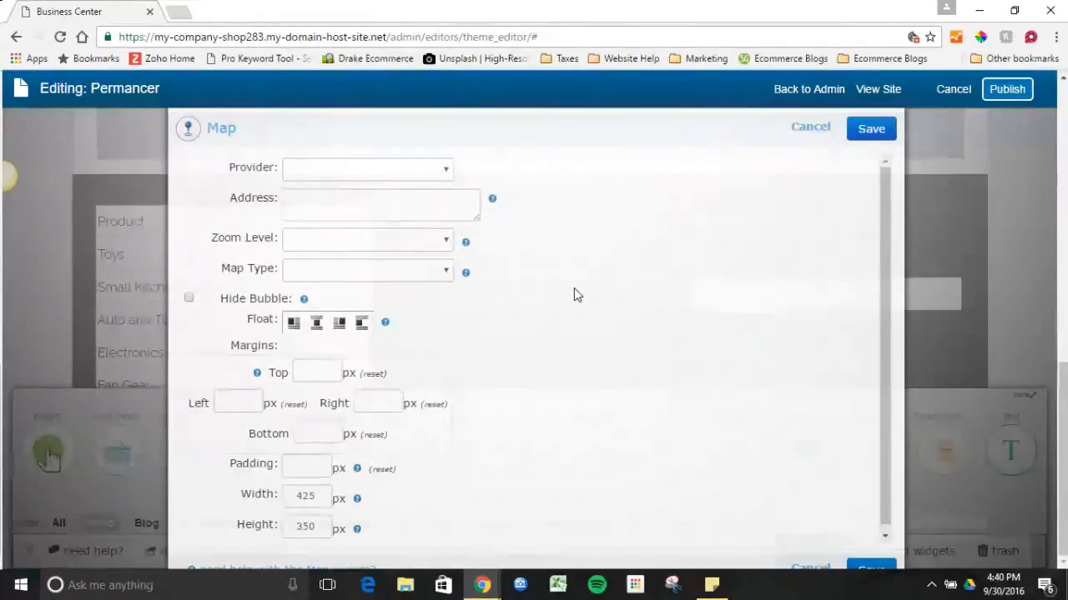
mouse_move(882, 226)
left_mouse_down()
mouse_move(890, 315)
mouse_move(872, 214)
left_mouse_up()
left_click(322, 197)
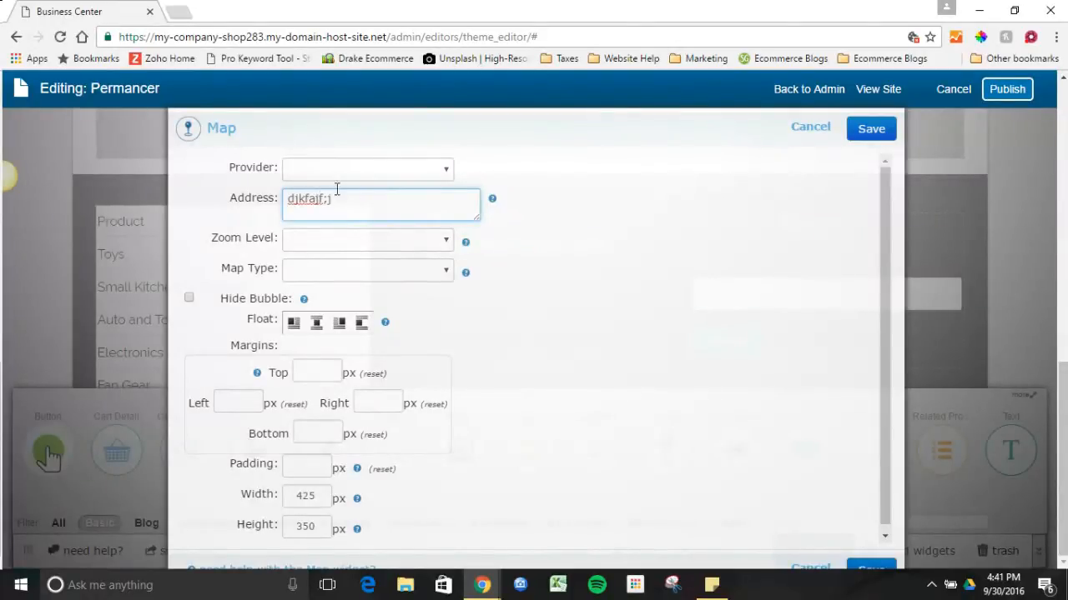
left_click(359, 176)
left_click(361, 187)
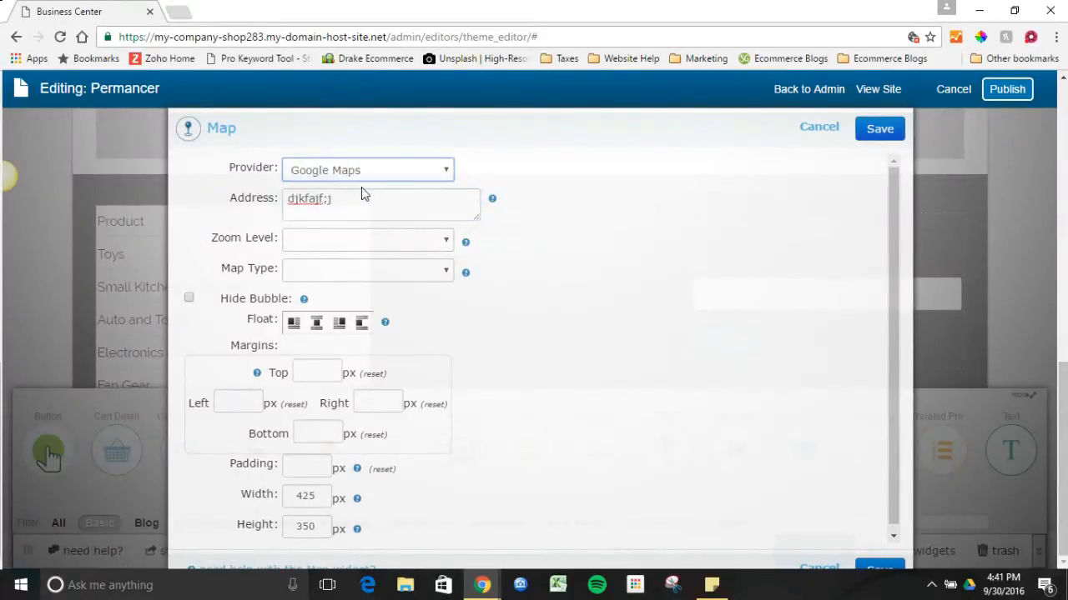
triple_click(364, 207)
type("california")
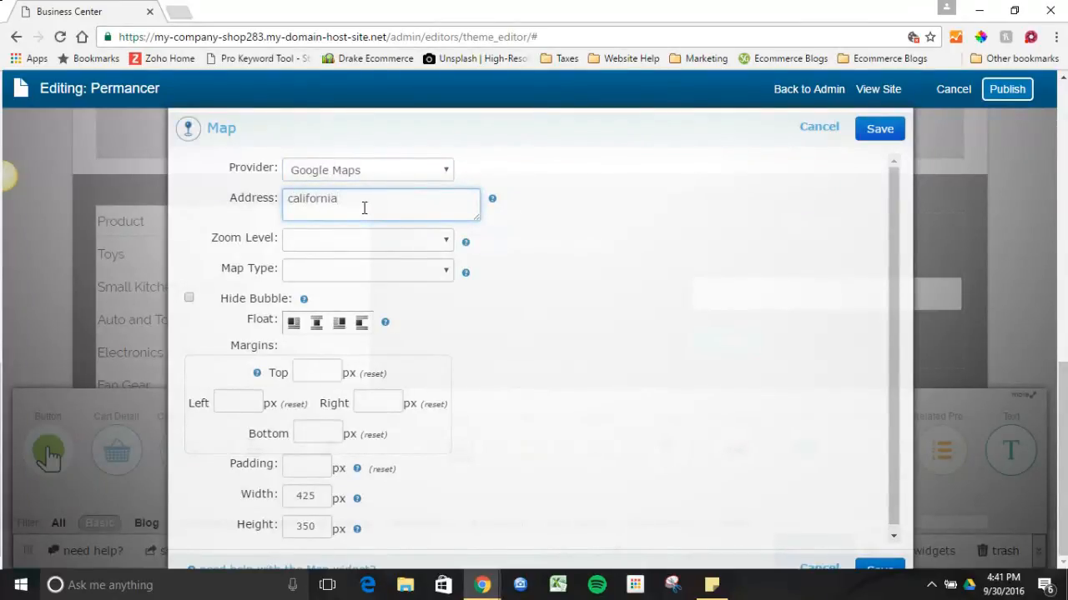
Step: Set the map's zoom level to 5 - Country / State and its type to Satellite, and save the widget
left_click(365, 240)
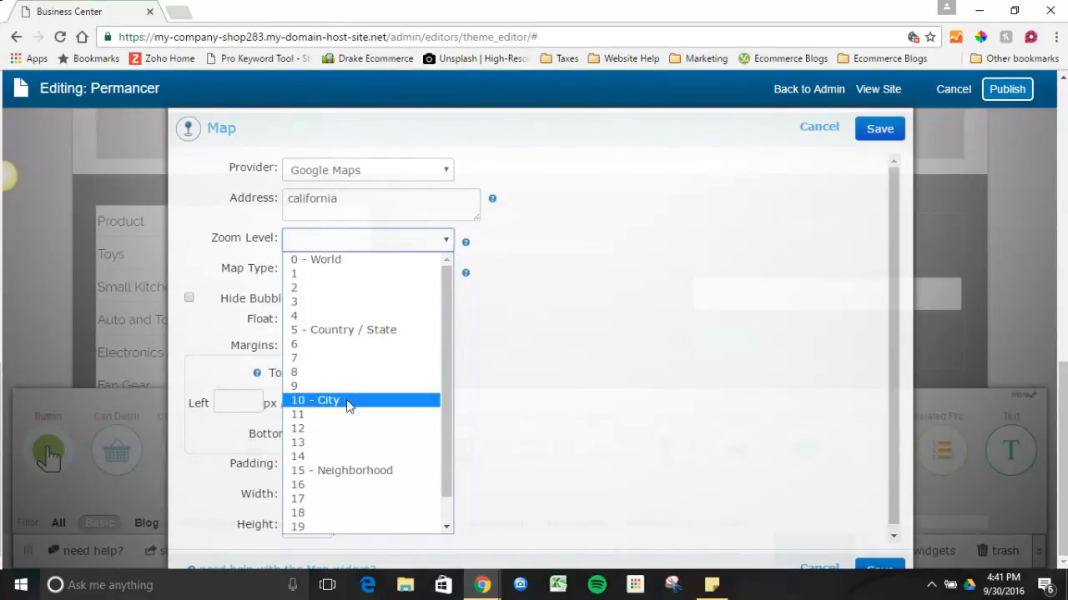
left_click(346, 331)
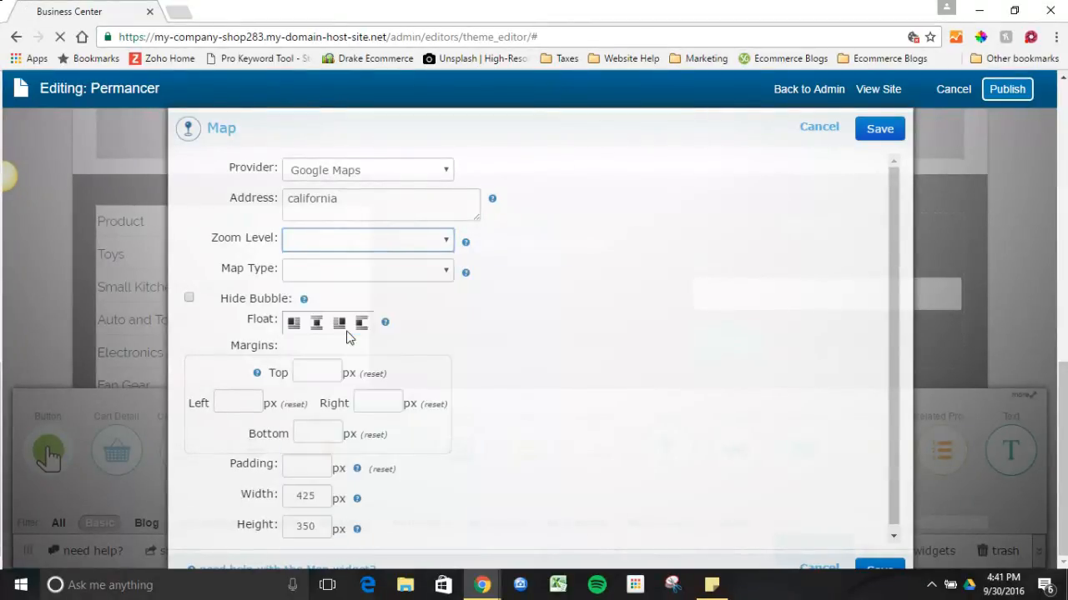
left_click(354, 279)
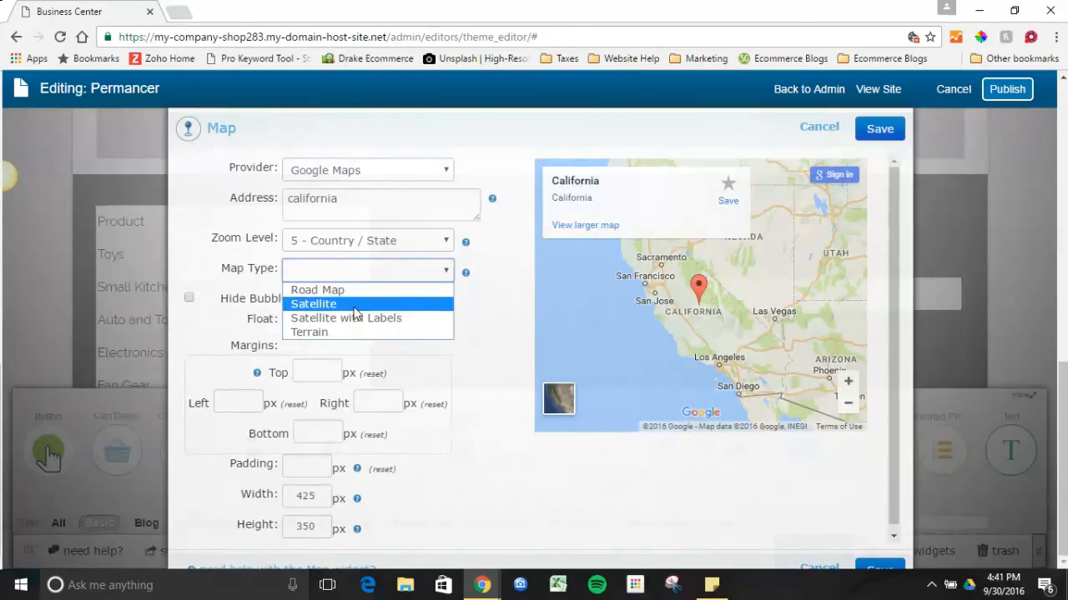
left_click(356, 305)
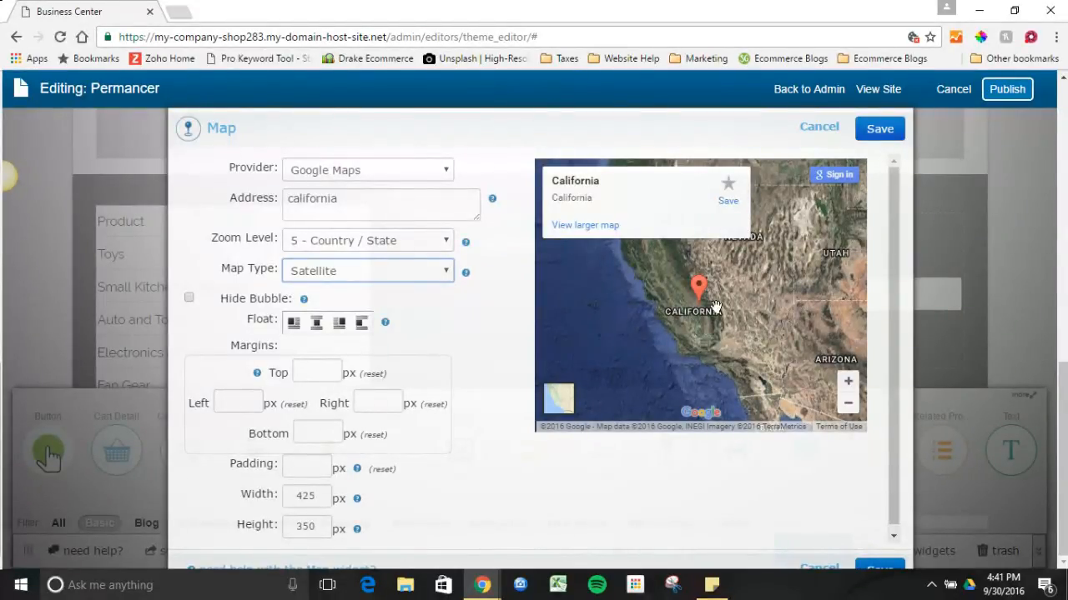
left_click(880, 128)
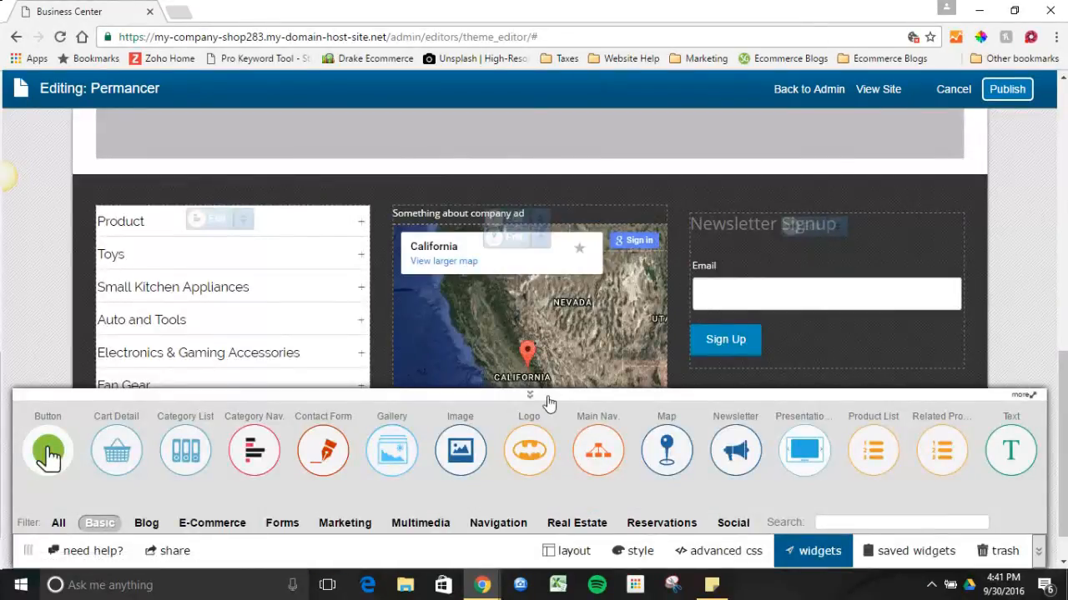
left_click(546, 396)
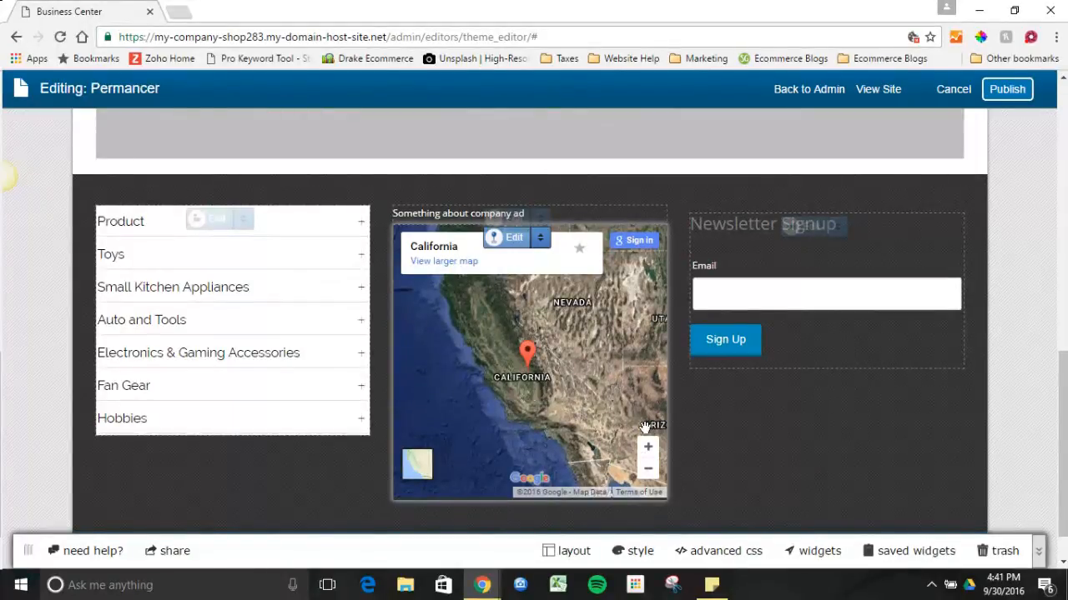
left_click(796, 552)
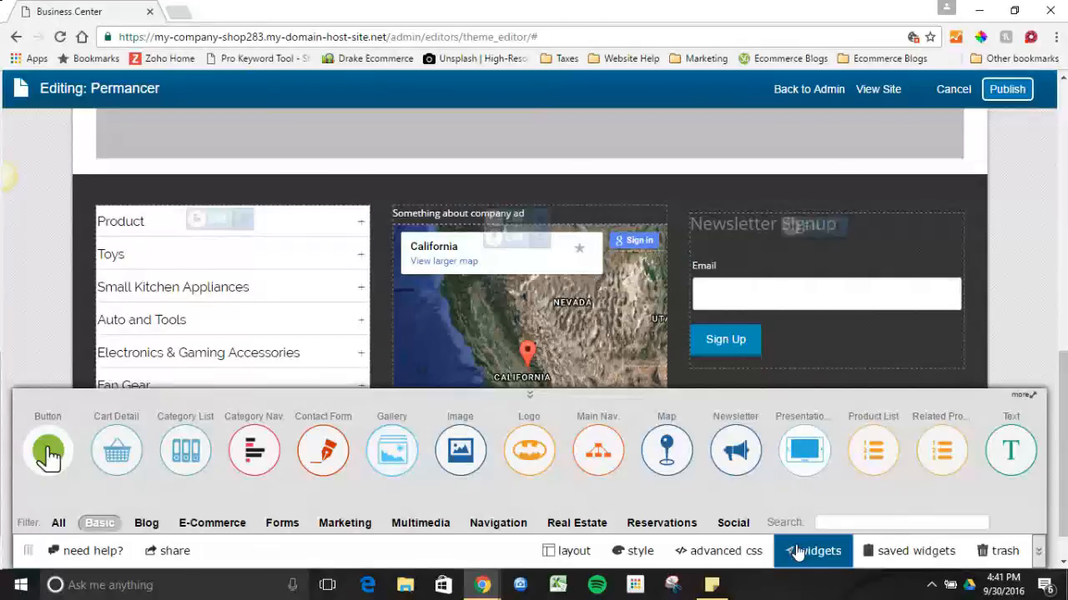
left_click(576, 400)
left_click_drag(1062, 430, 1062, 404)
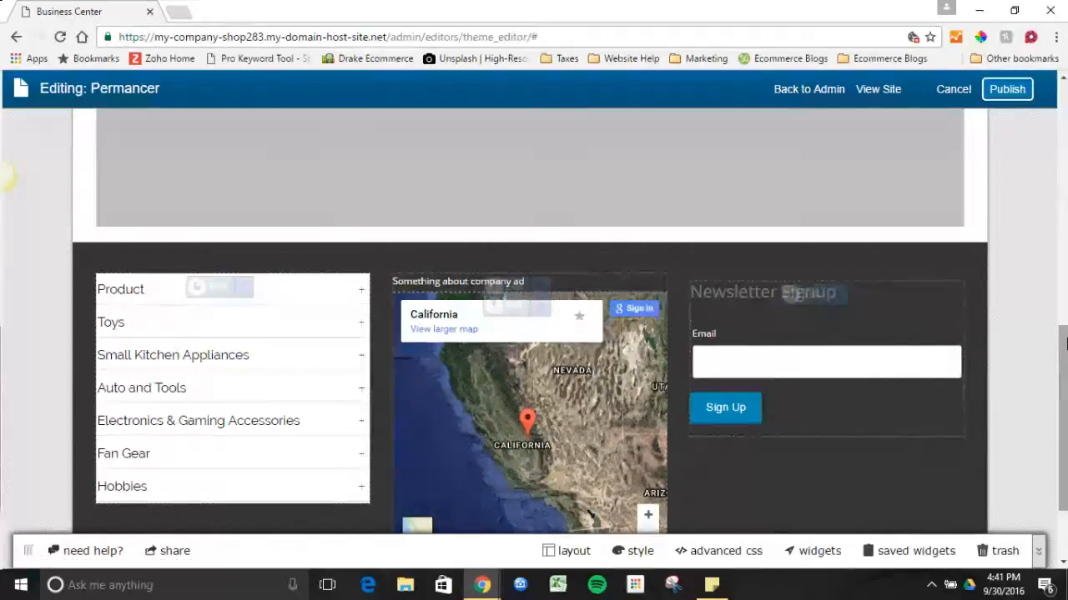
left_click_drag(1061, 367, 1065, 408)
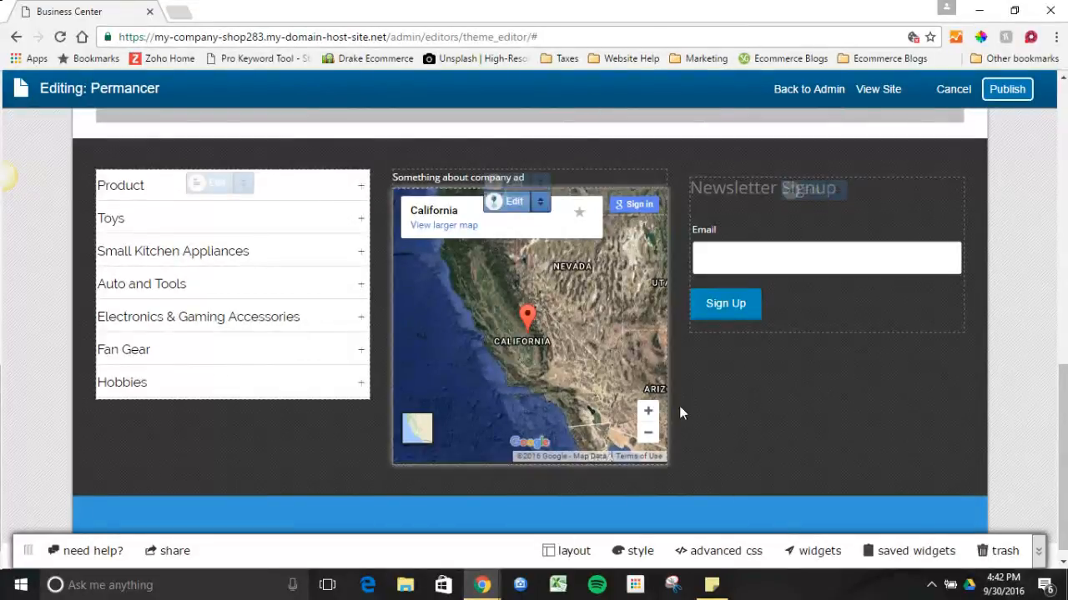
Step: Save a copy of the footer's newsletter widget configuration under the name "Newsletter footer"
left_click(563, 550)
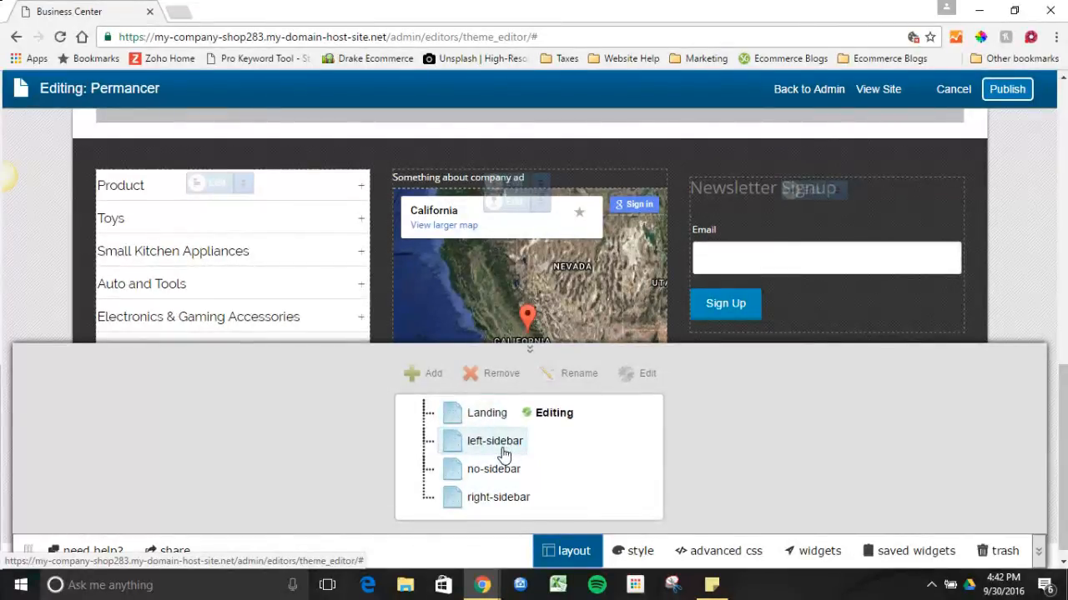
left_click(534, 352)
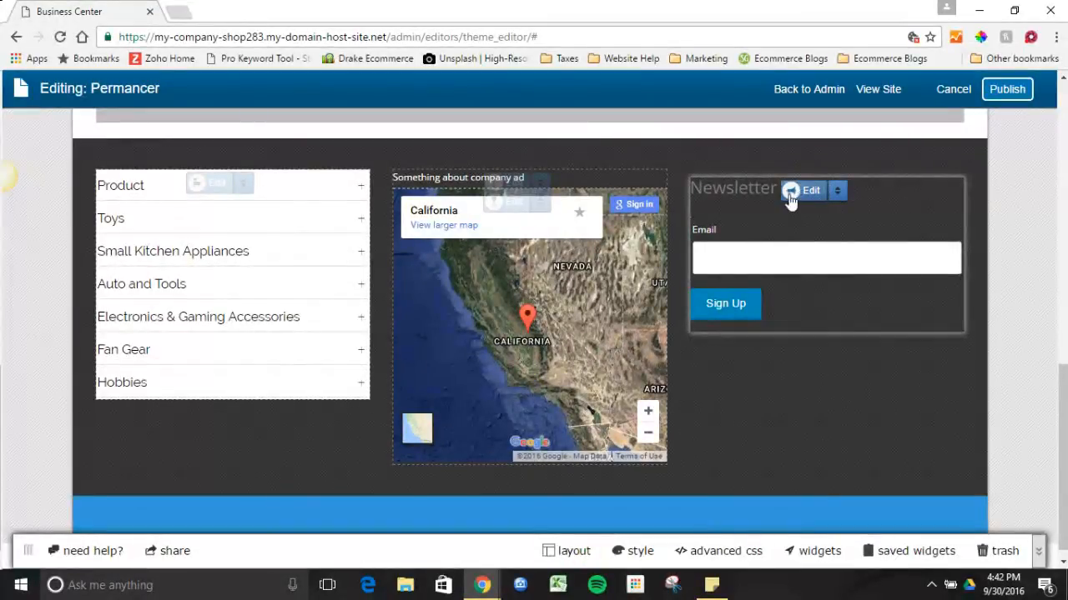
left_click(790, 194)
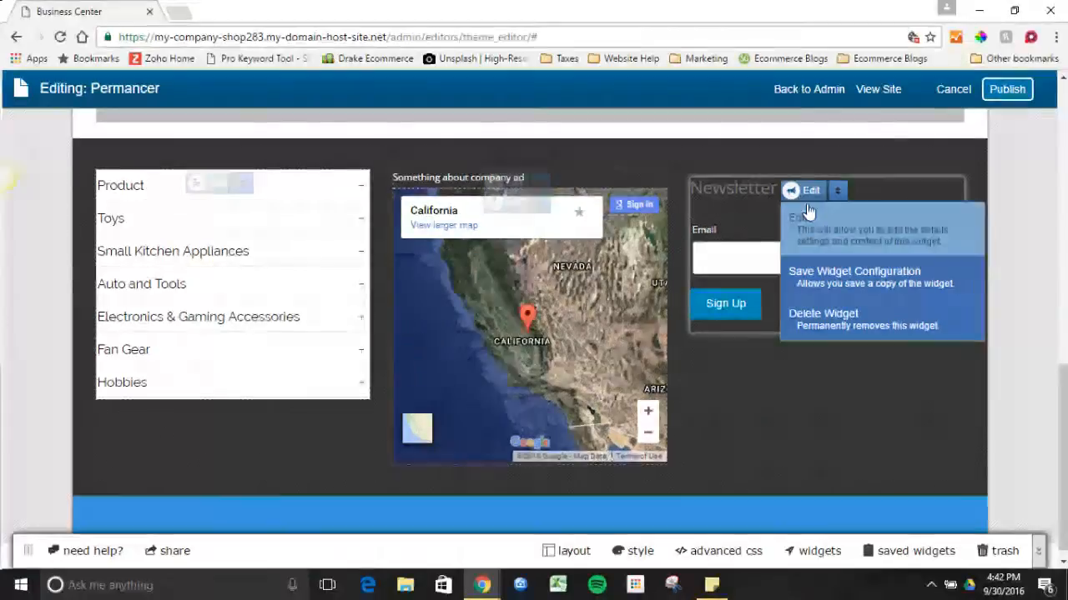
left_click(828, 275)
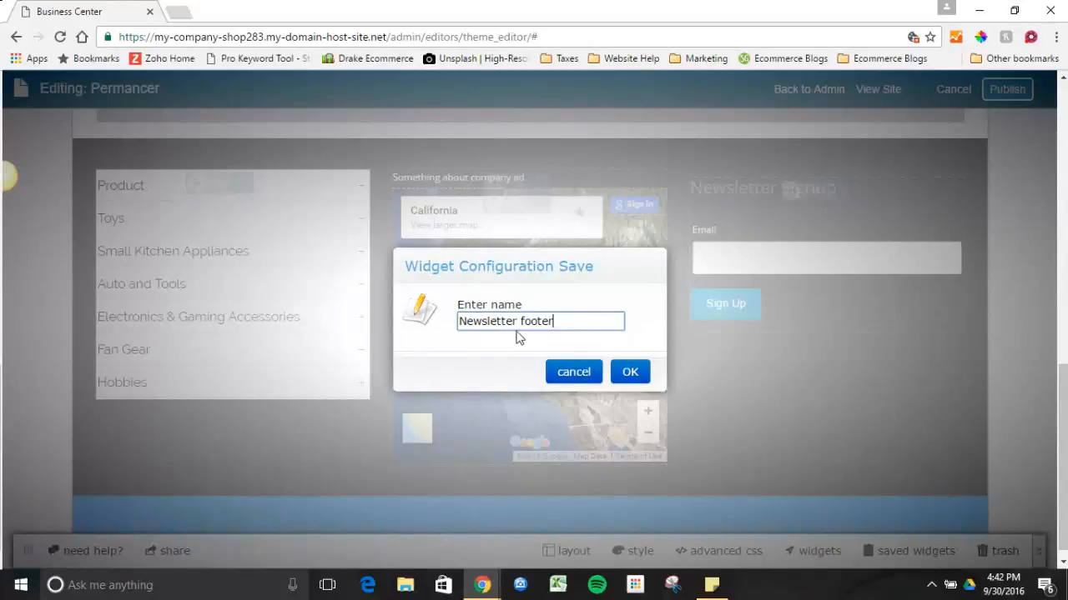
left_click(627, 376)
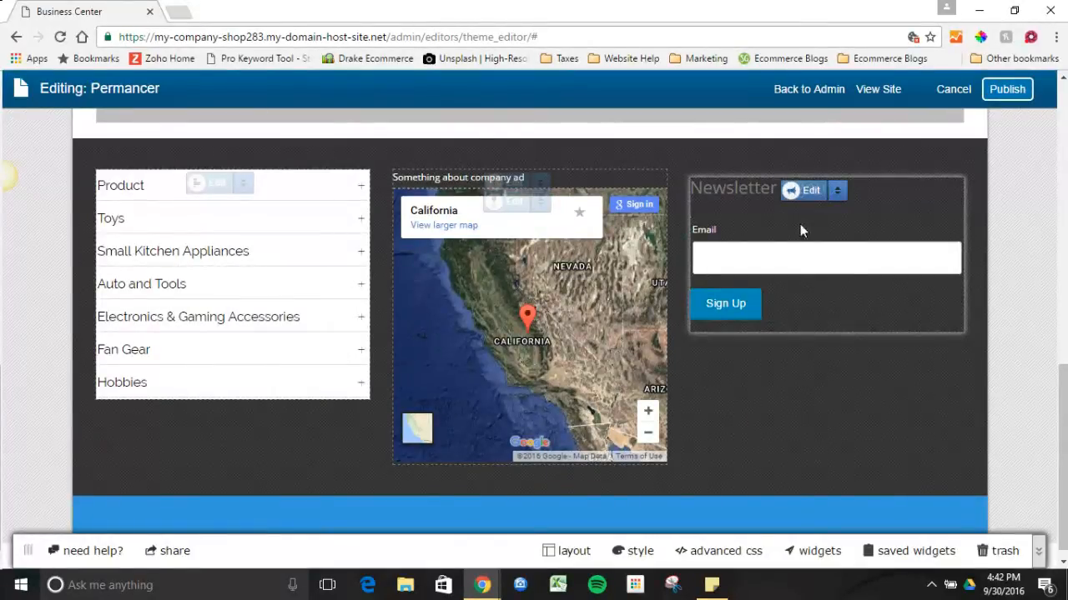
Step: Place the saved "Con (2)" product list widget below the newsletter signup in the dark footer's right column
left_click(567, 550)
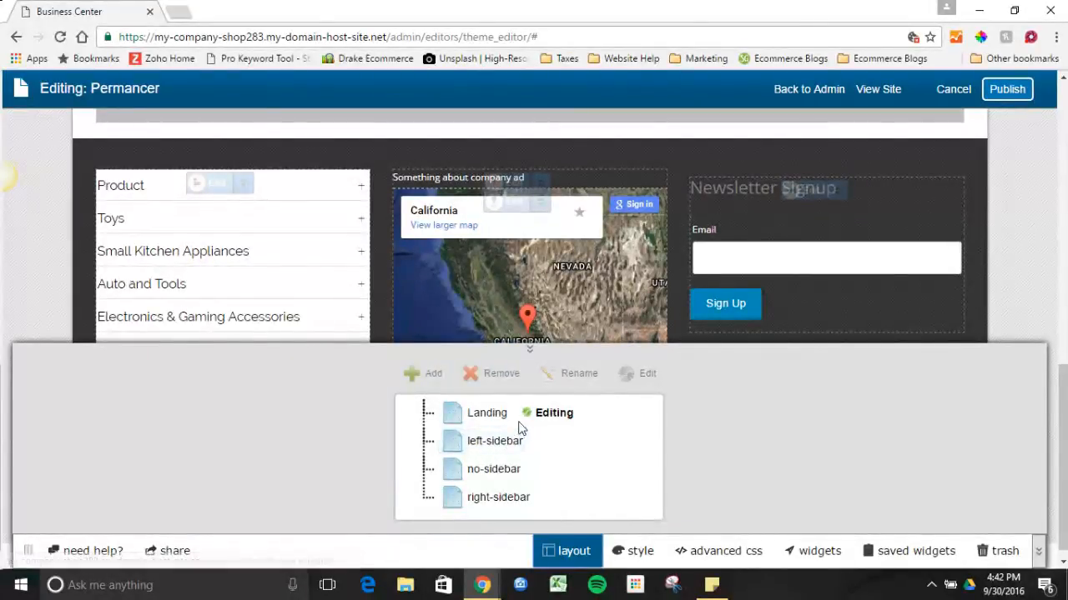
left_click(531, 351)
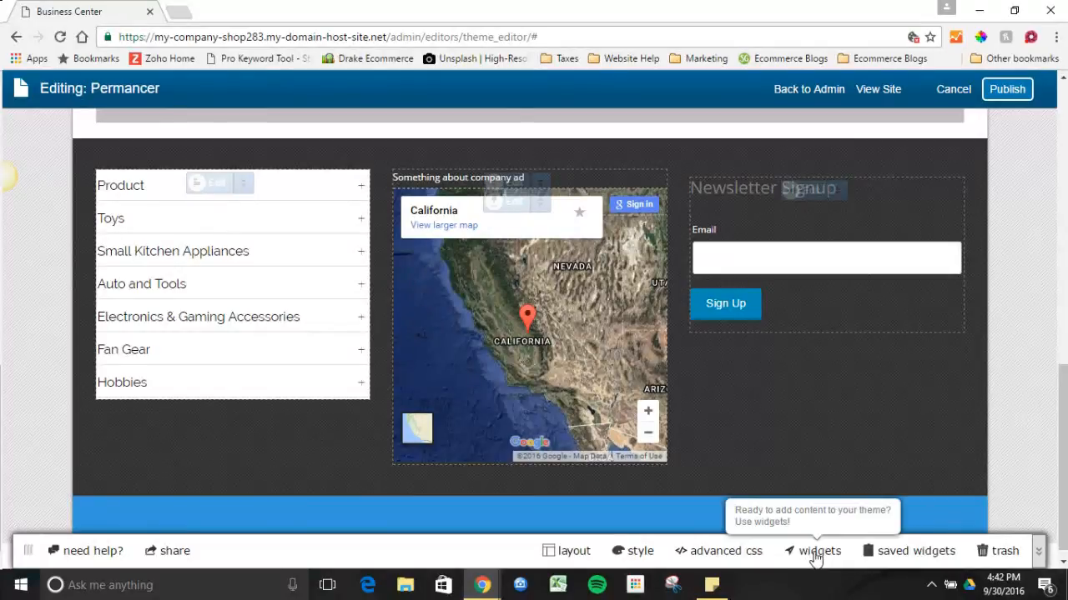
left_click(889, 561)
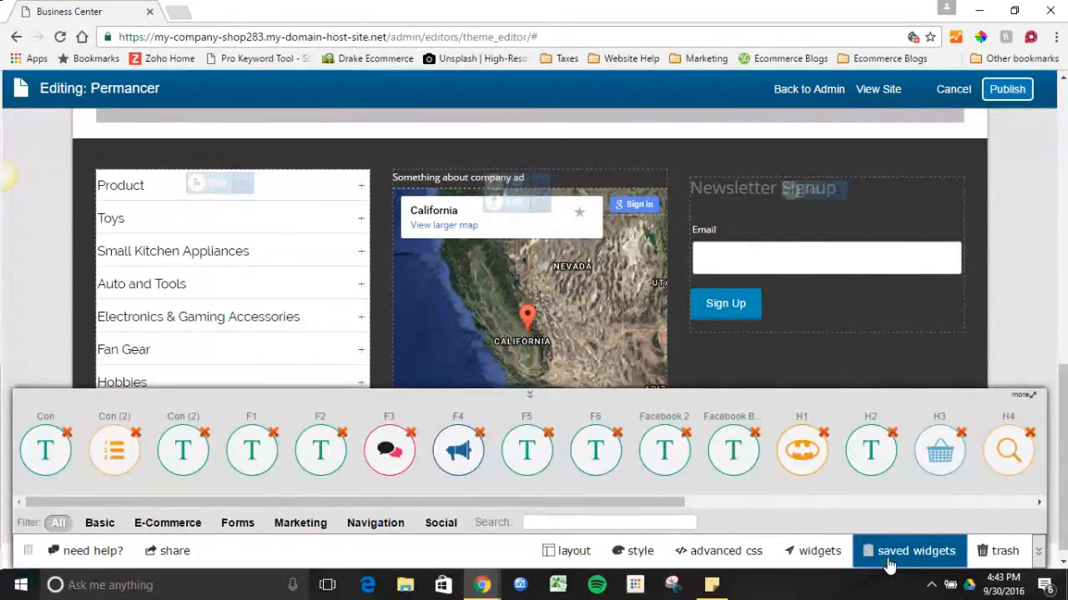
left_click_drag(568, 501, 977, 503)
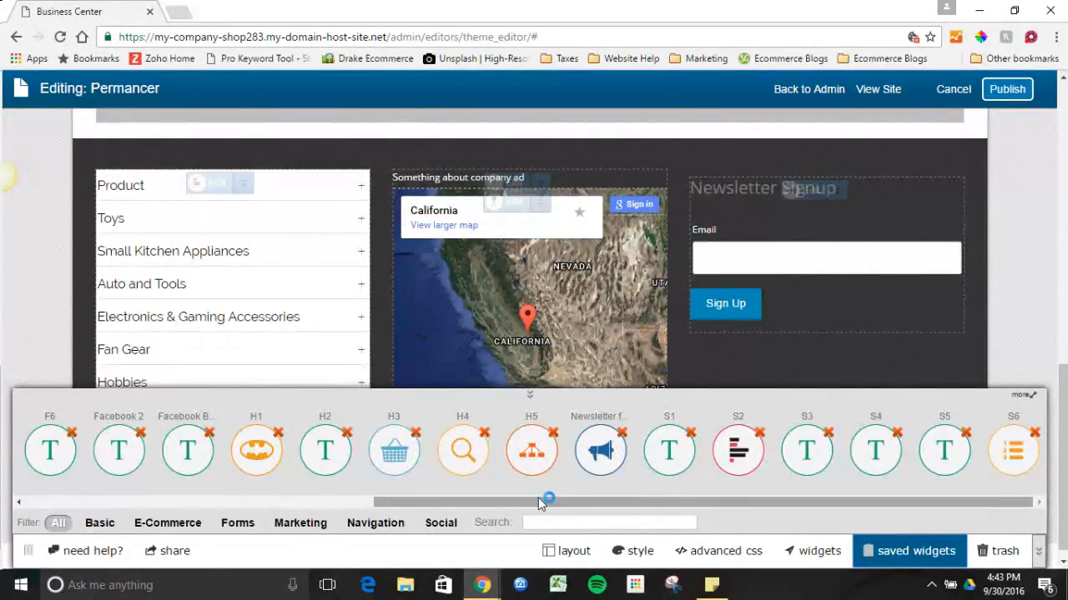
left_click_drag(533, 502, 185, 502)
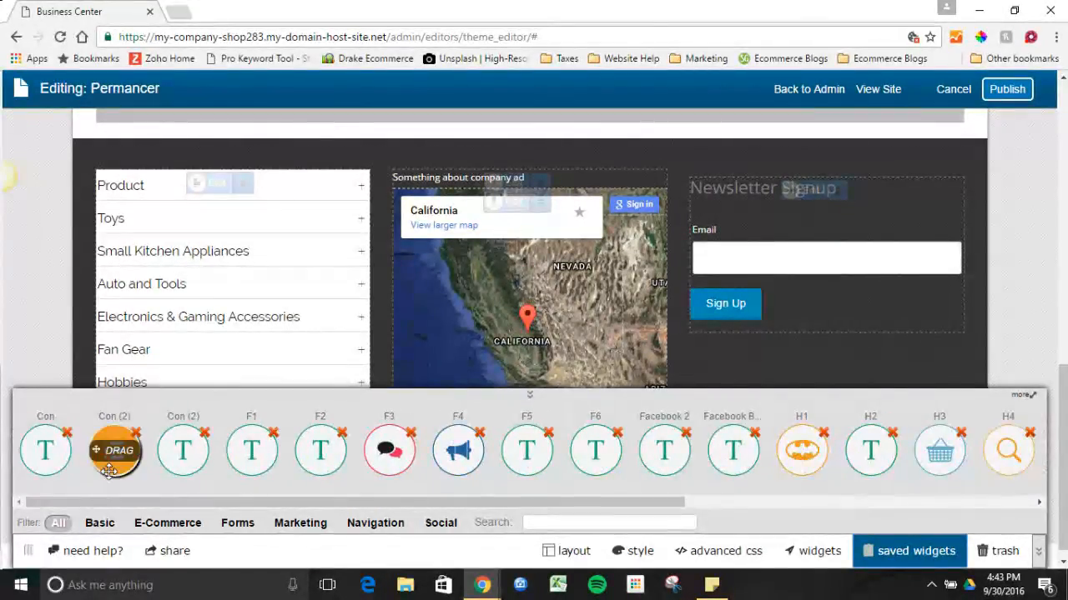
left_click_drag(108, 464, 809, 340)
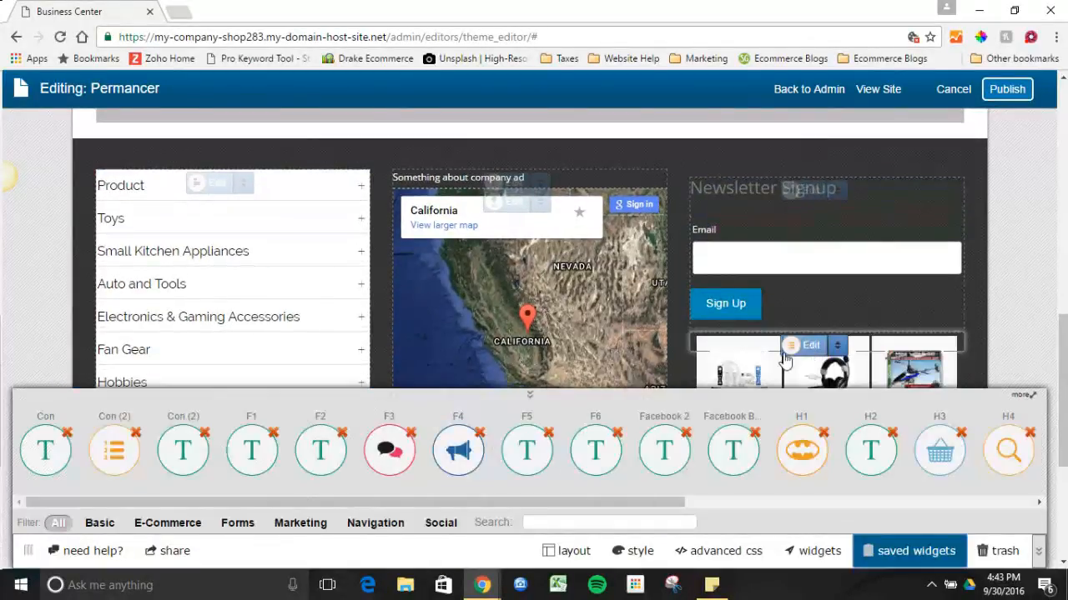
Step: Permanently delete the product list widget below the newsletter signup in the dark footer
left_click(609, 394)
left_click_drag(1063, 364, 1064, 396)
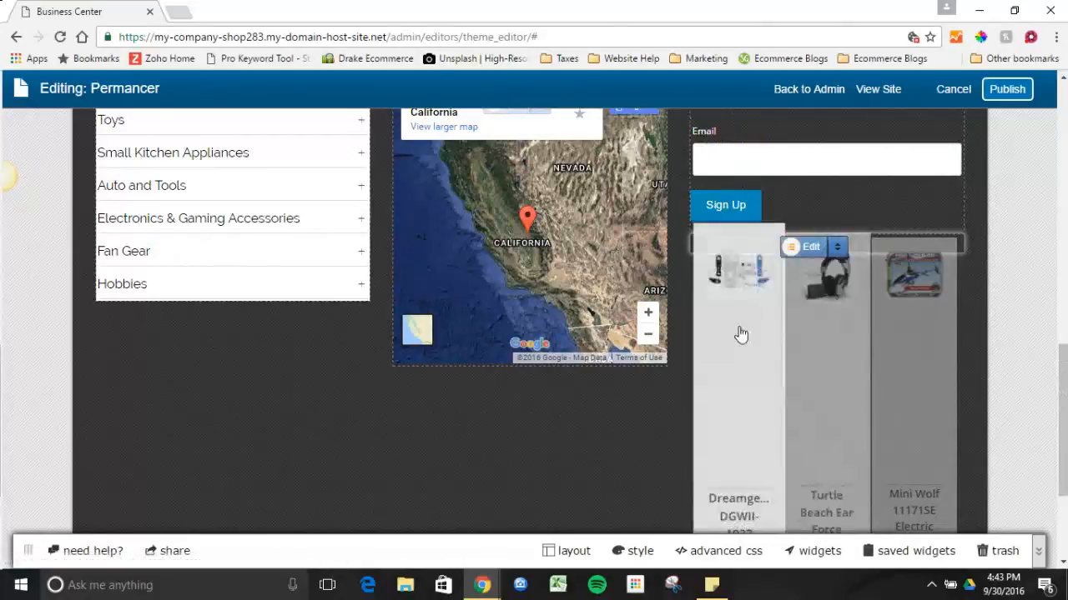
left_click(836, 246)
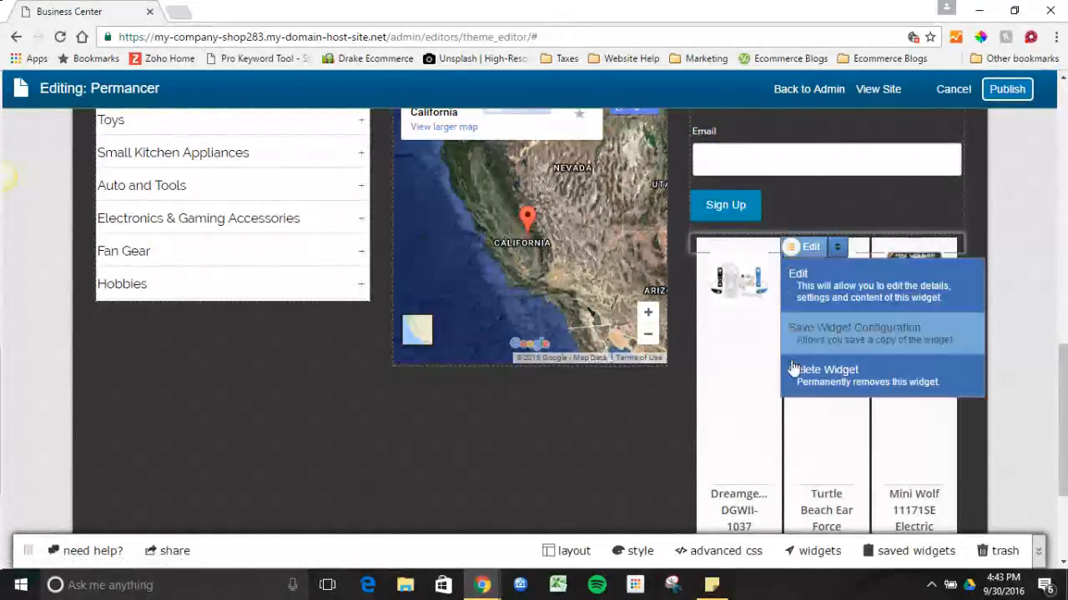
left_click(798, 377)
left_click(628, 379)
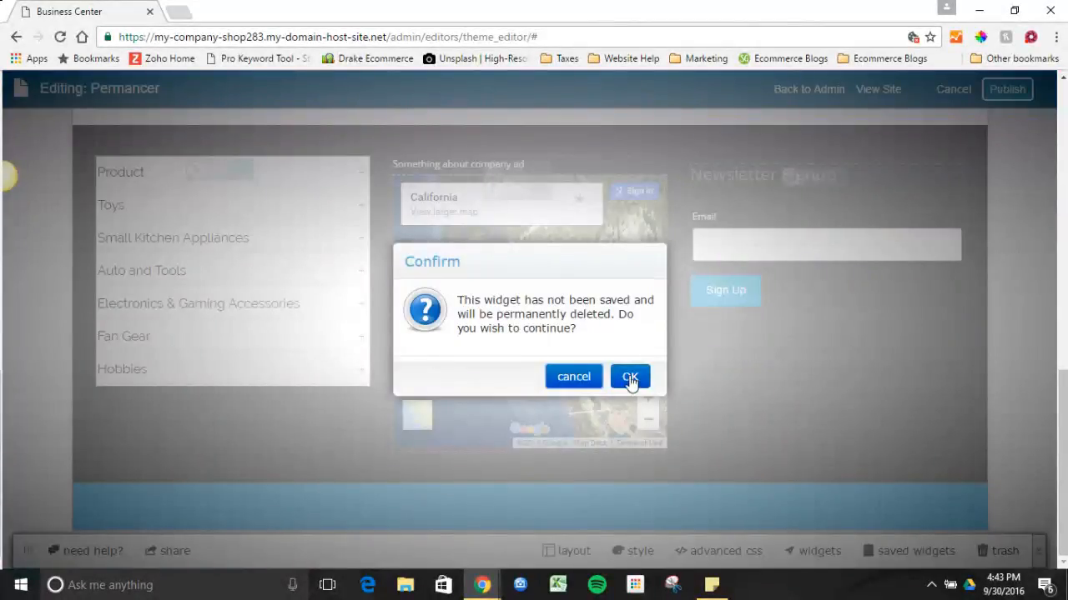
scroll(1043, 381, "up", 6)
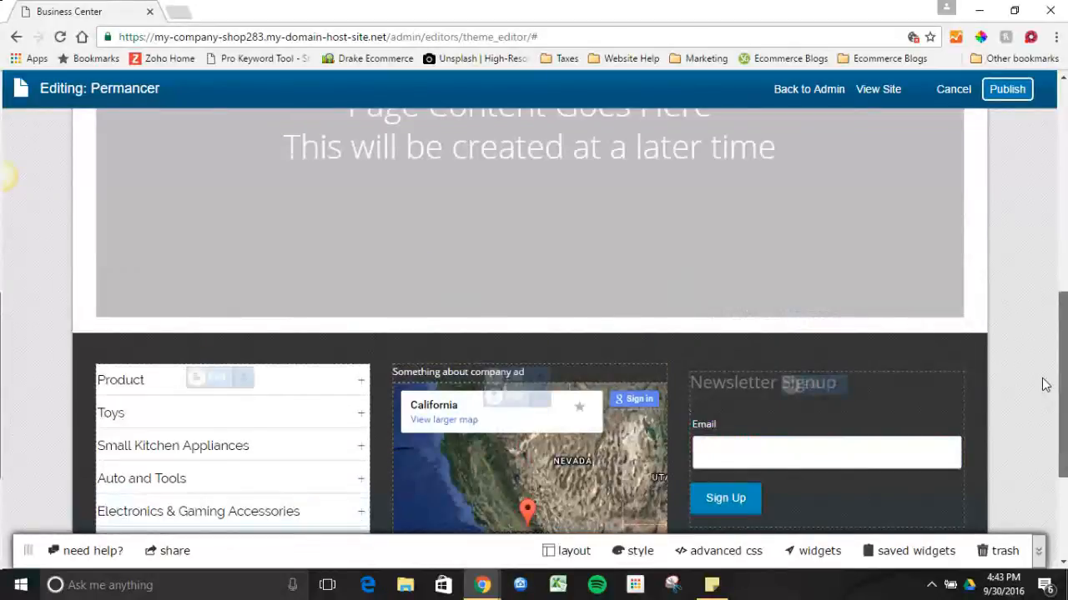
scroll(1015, 245, "up", 5)
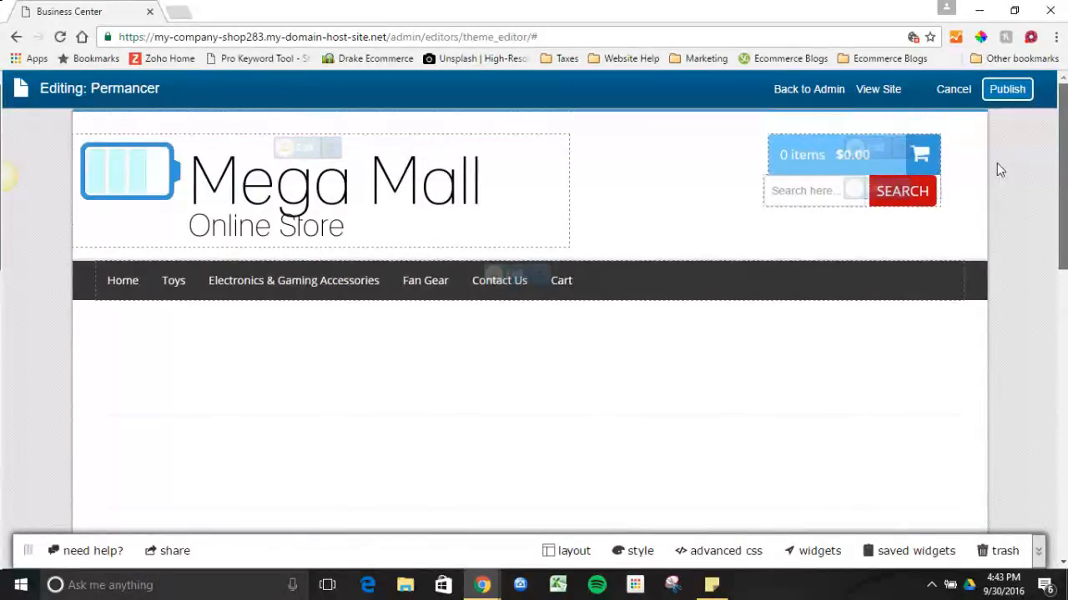